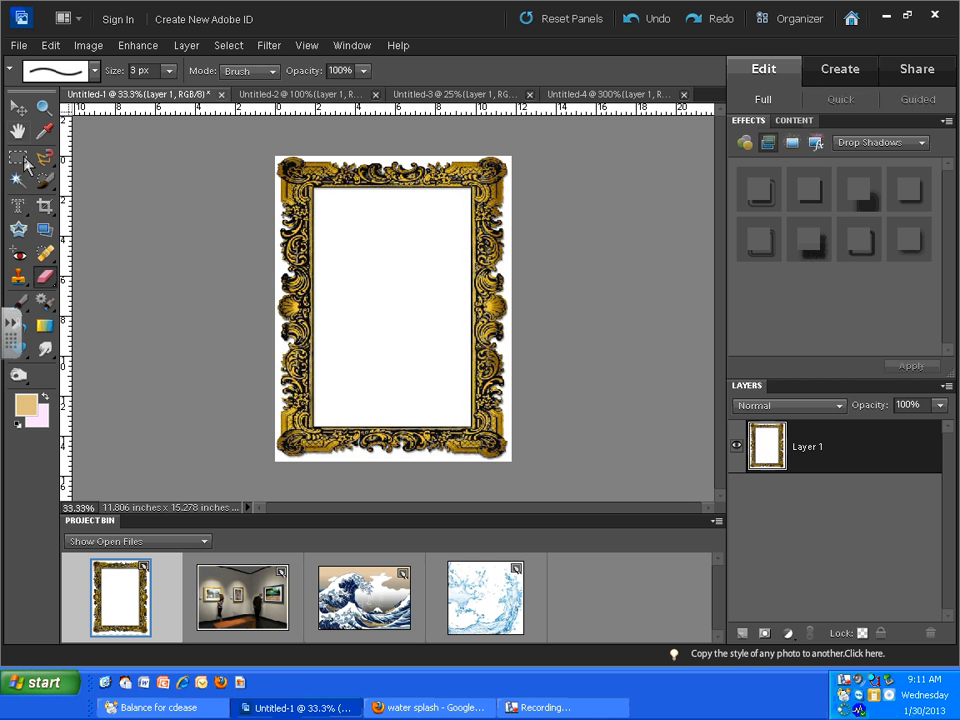
- Delete the white areas inside and around the gold frame with the Magic Wand, leaving them transparent, and clear the selection
click(18, 180)
click(370, 309)
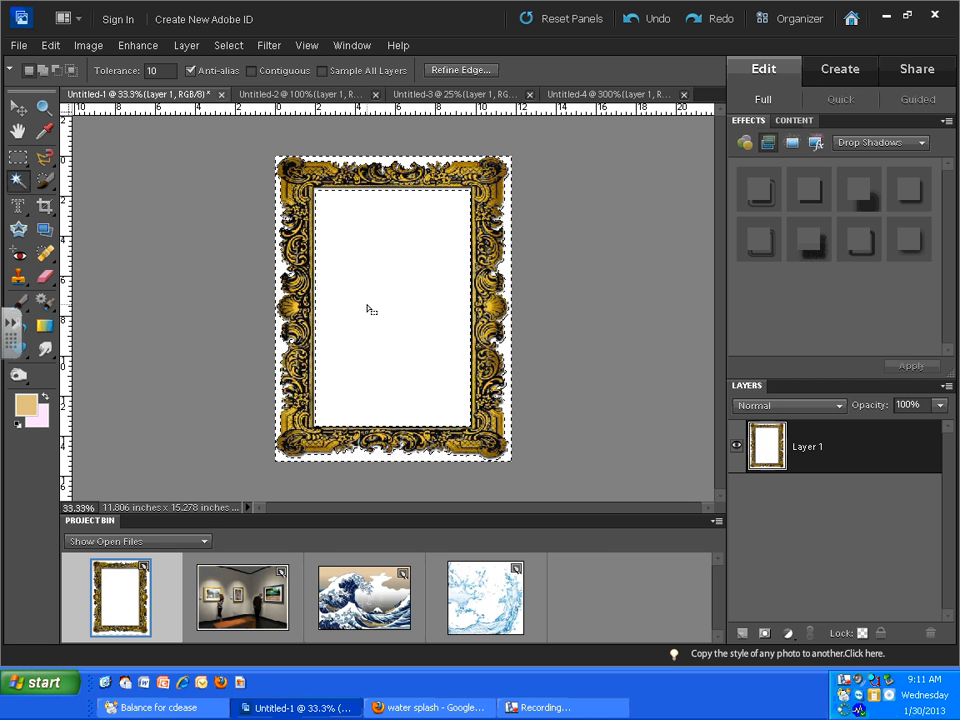
key(Delete)
key(ctrl+d)
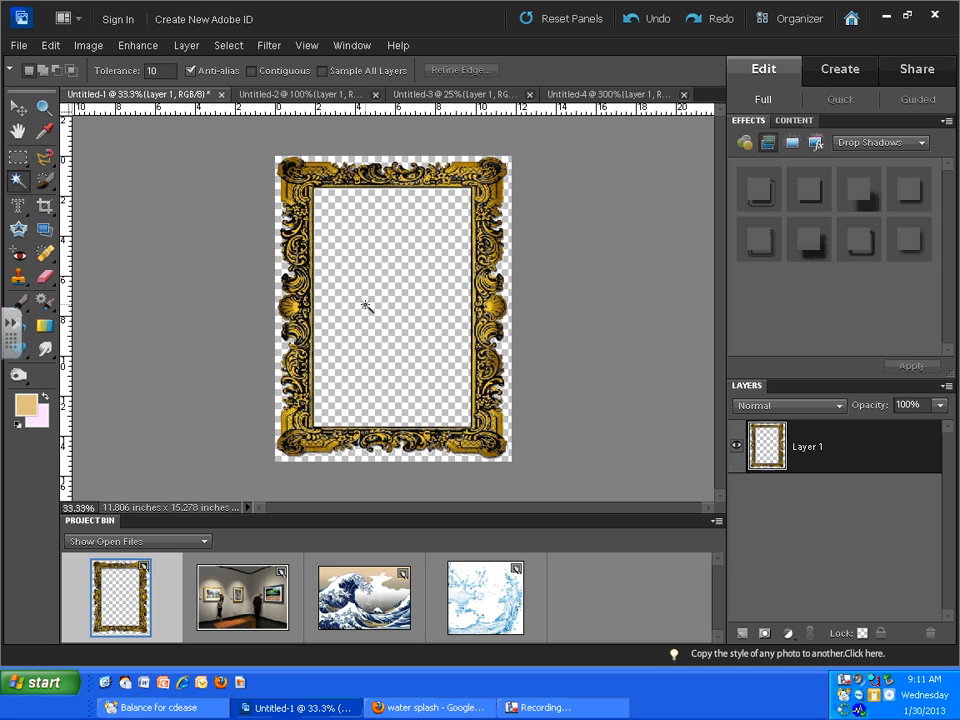
- Switch to the great wave image and create a new image from the clipboard contents
click(18, 107)
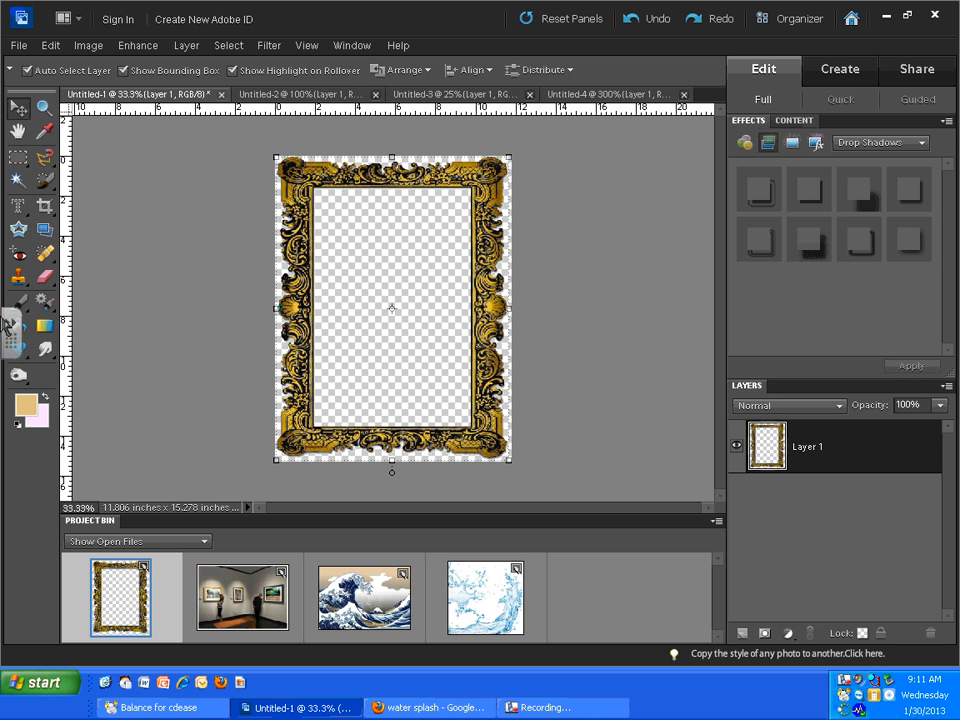
click(364, 597)
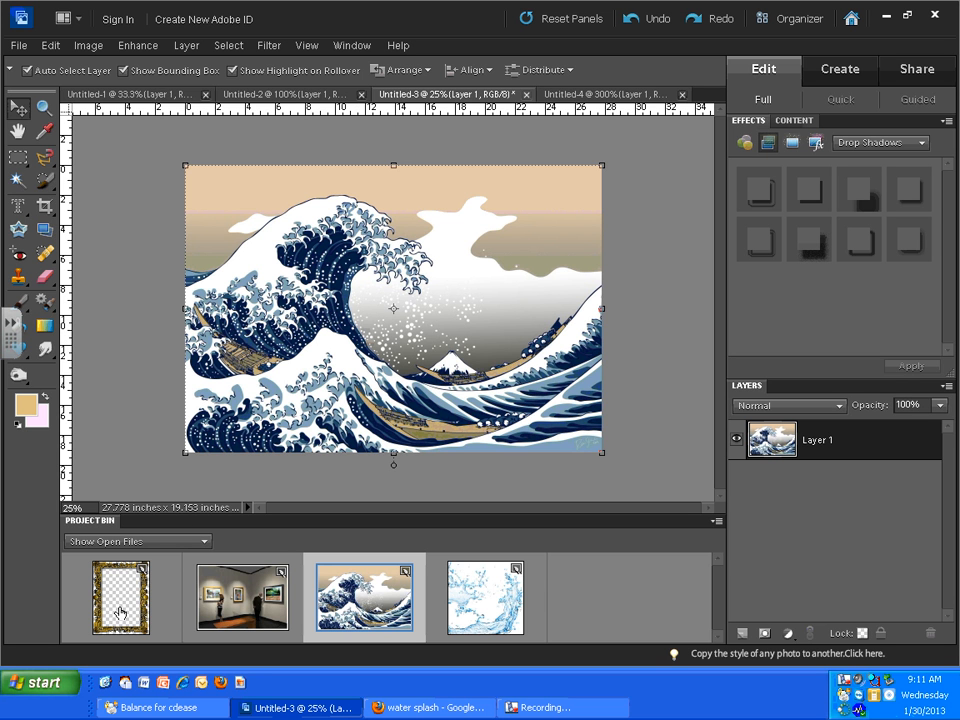
click(18, 45)
mouse_move(190, 63)
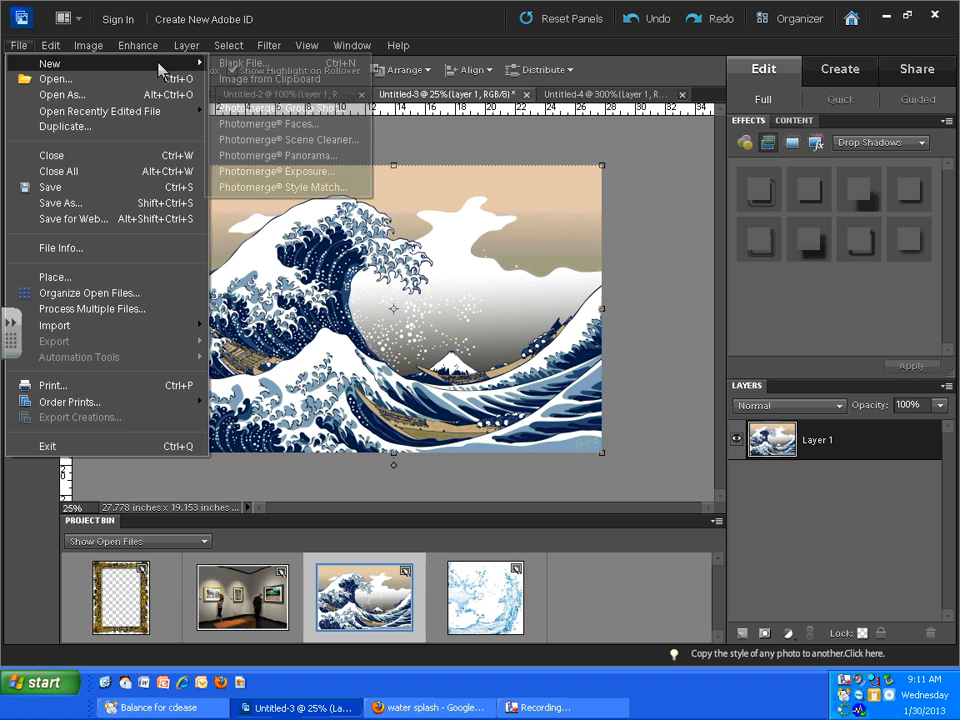
click(249, 79)
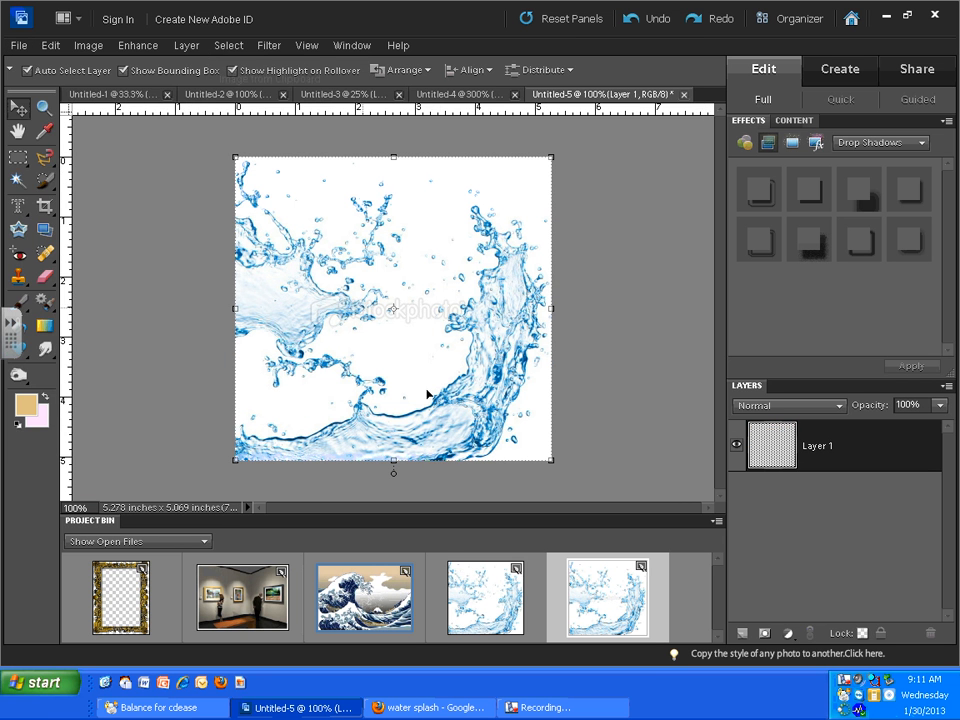
- Create a blank file 11.5 inches wide and 8.75 inches high at 72 pixels/inch with a transparent background
click(16, 45)
mouse_move(128, 63)
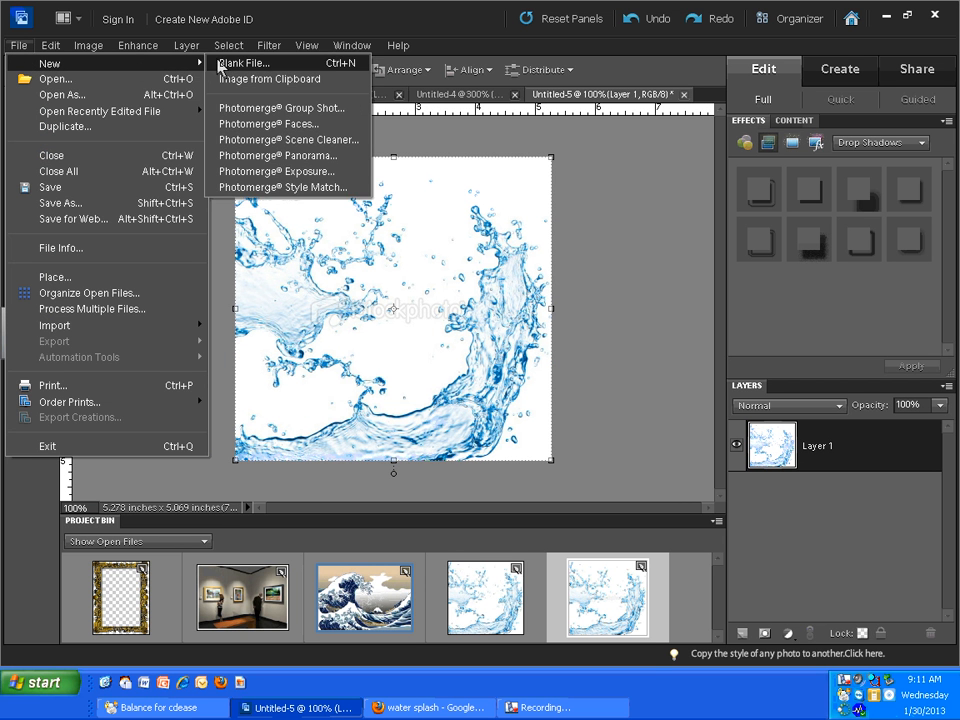
click(243, 63)
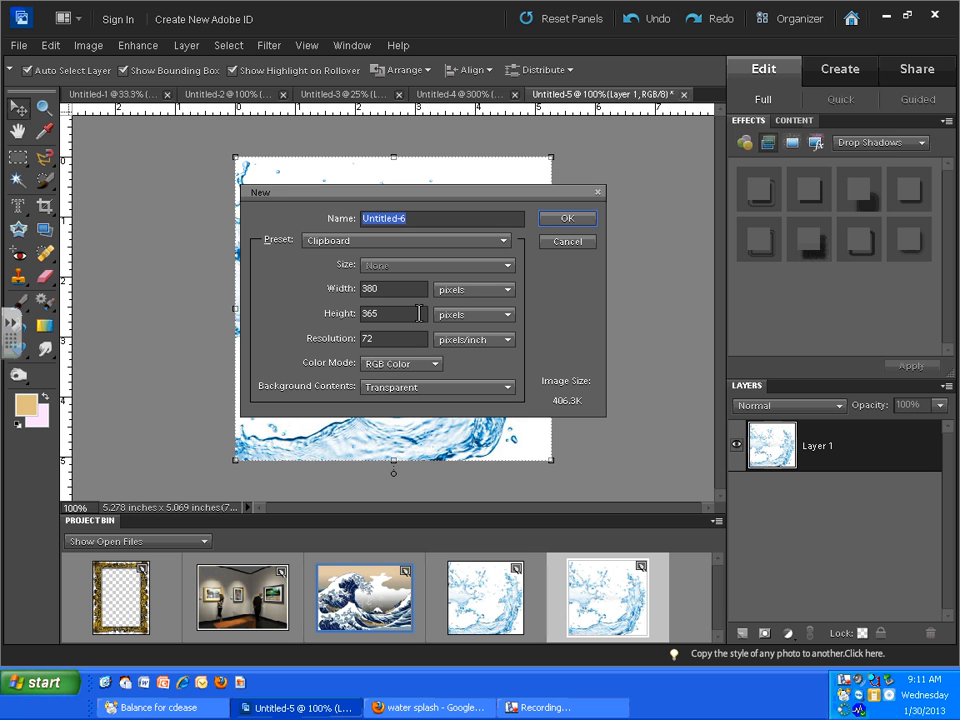
click(475, 289)
click(456, 314)
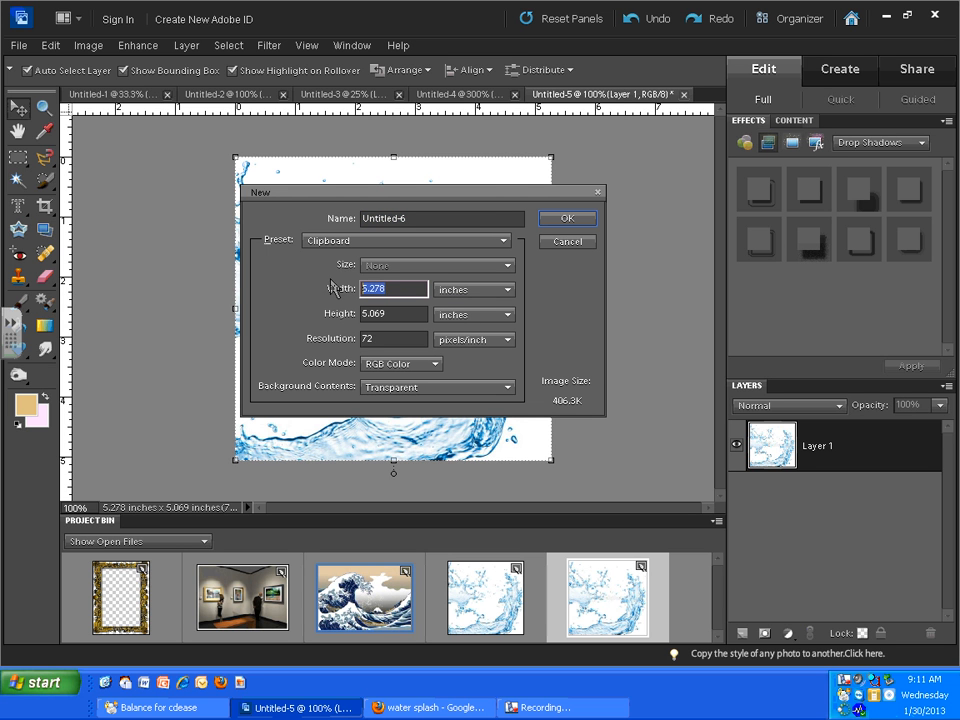
text(11.5)
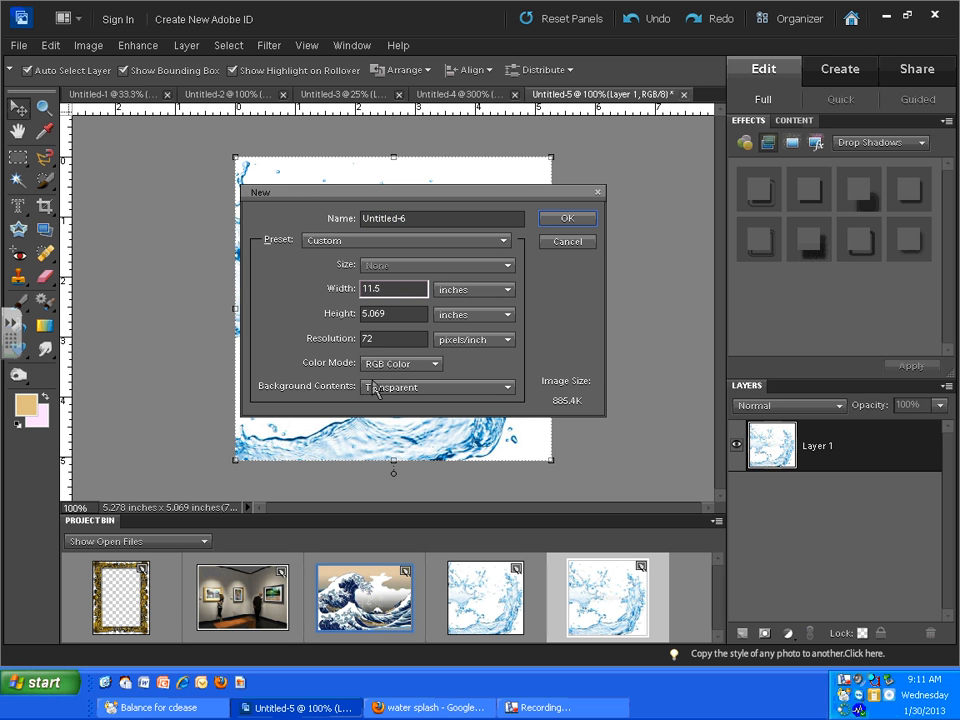
key(Tab)
text(8.)
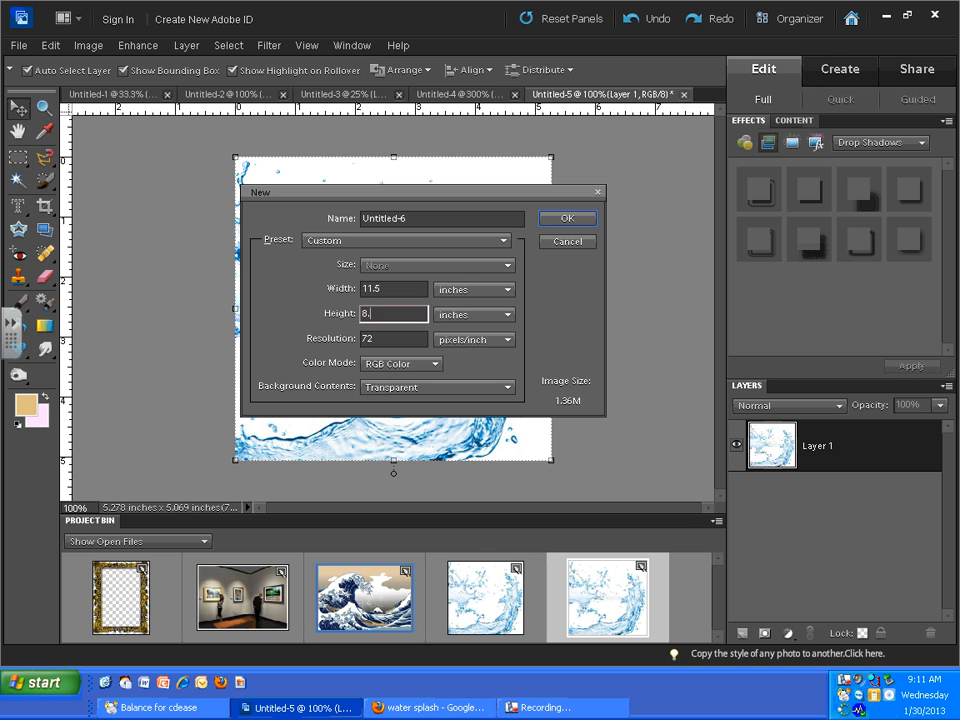
click(562, 218)
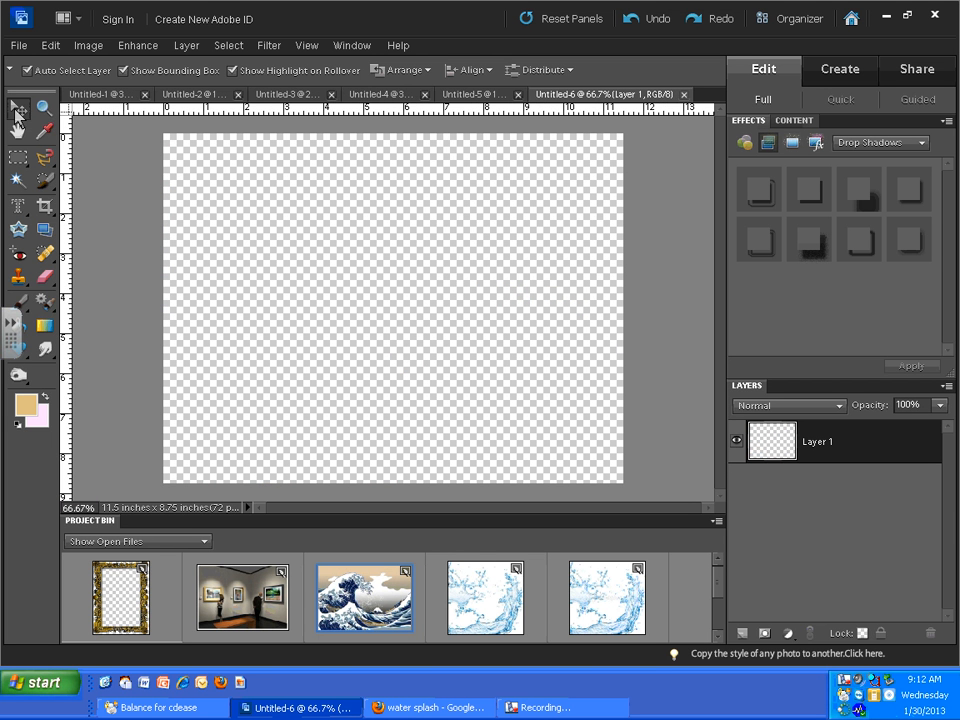
- Add the gold frame to the blank canvas, scaled to about 43% by 37% and rotated about 90° counterclockwise into landscape orientation
drag(123, 608, 398, 312)
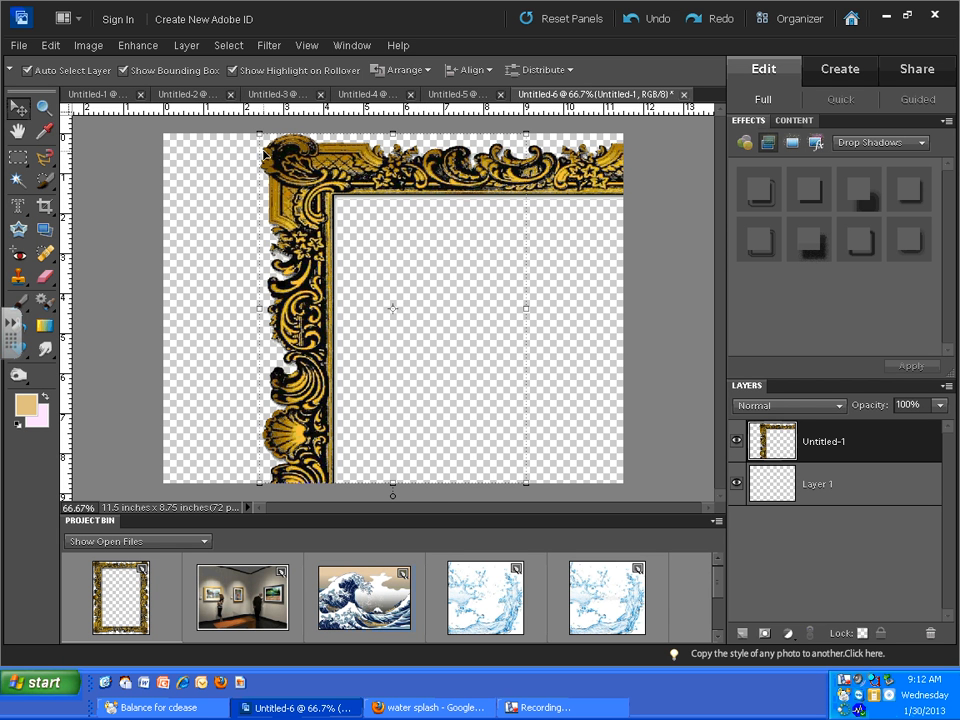
drag(254, 130, 310, 214)
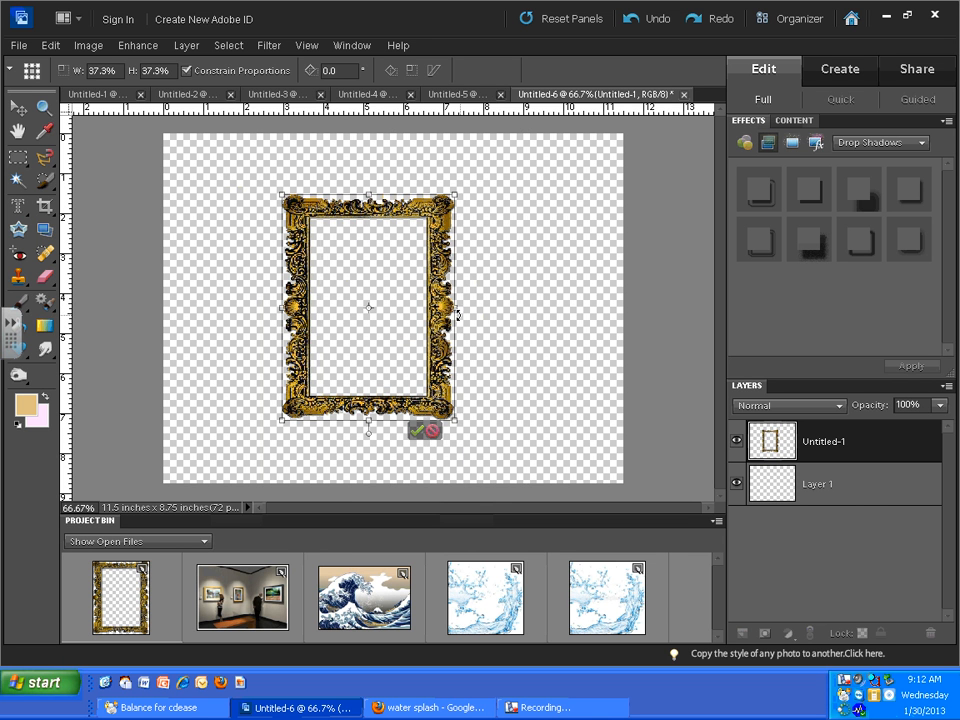
drag(455, 307, 489, 321)
drag(469, 457, 477, 229)
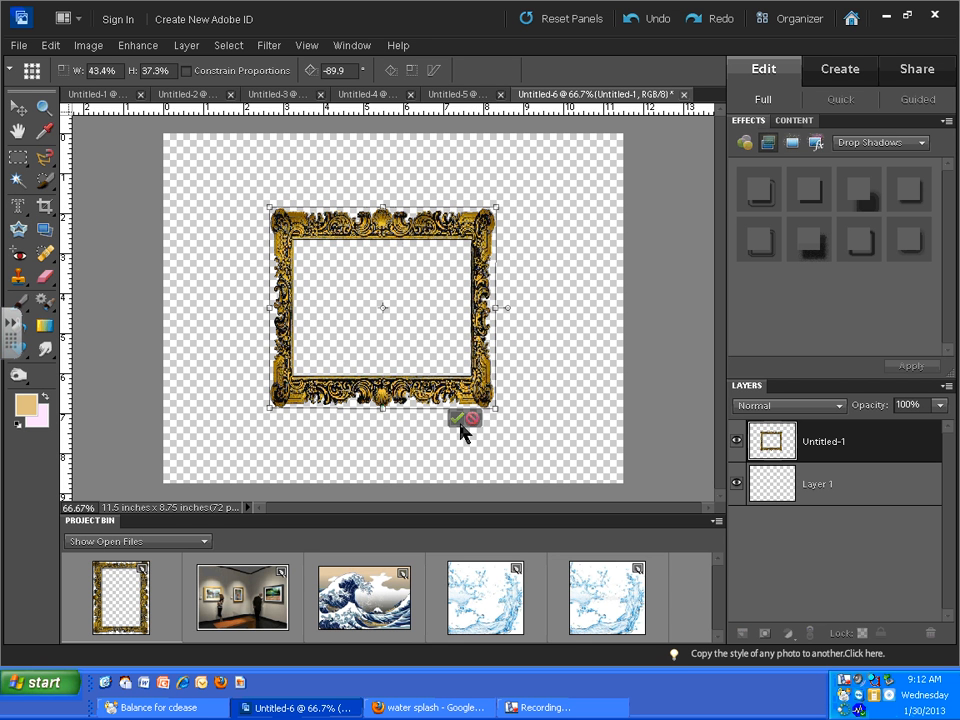
click(458, 418)
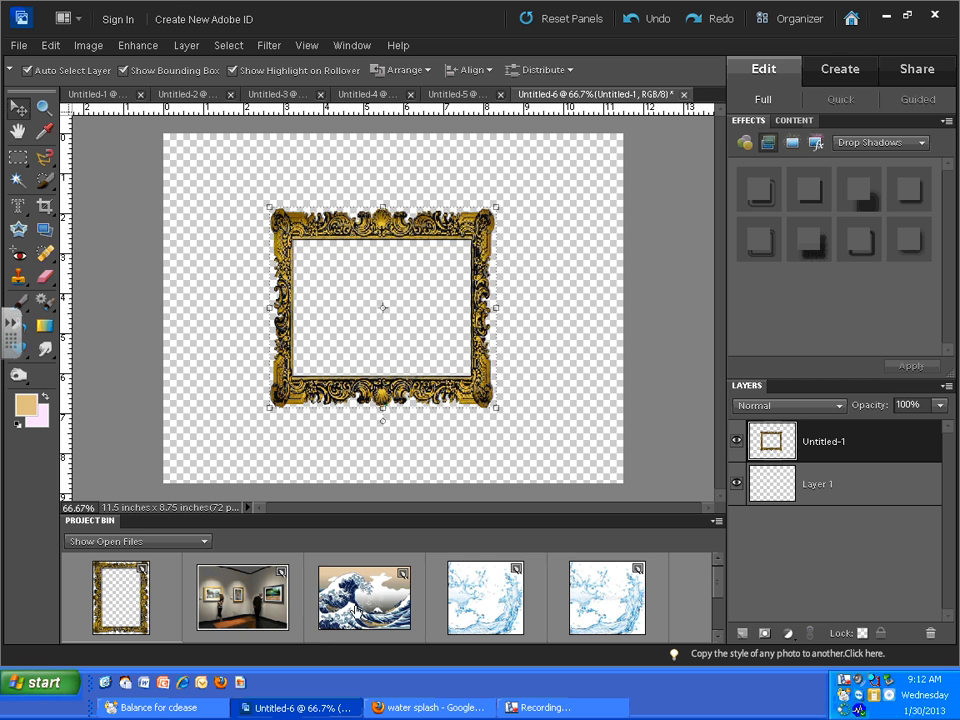
- Add the great wave picture to the canvas, scale it proportionally to about 17%, and position it over the frame's opening
drag(362, 603, 300, 240)
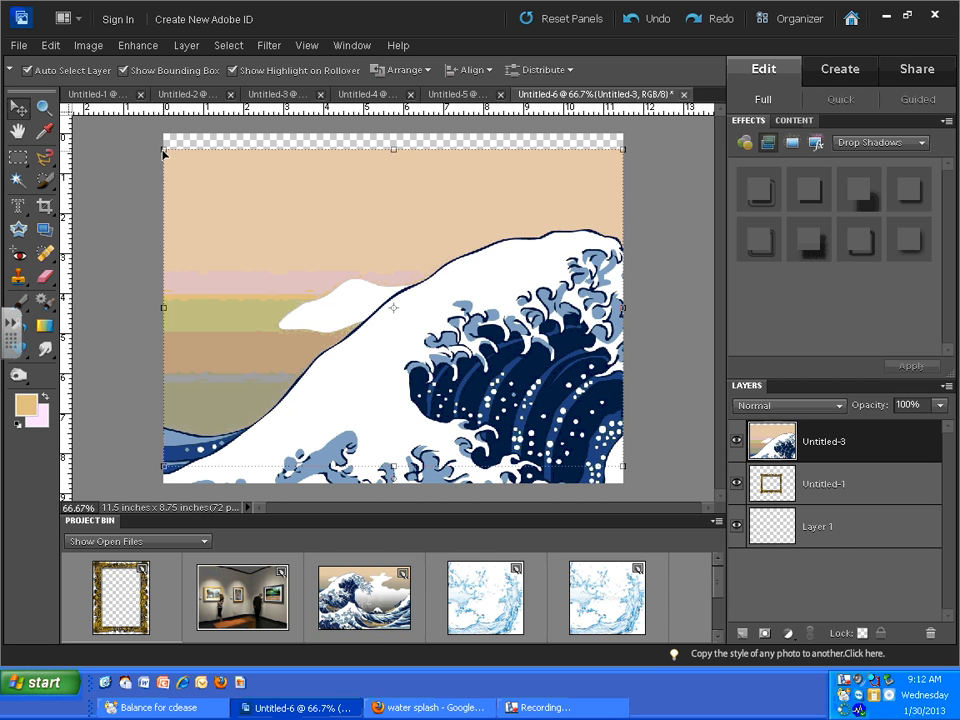
drag(165, 153, 240, 199)
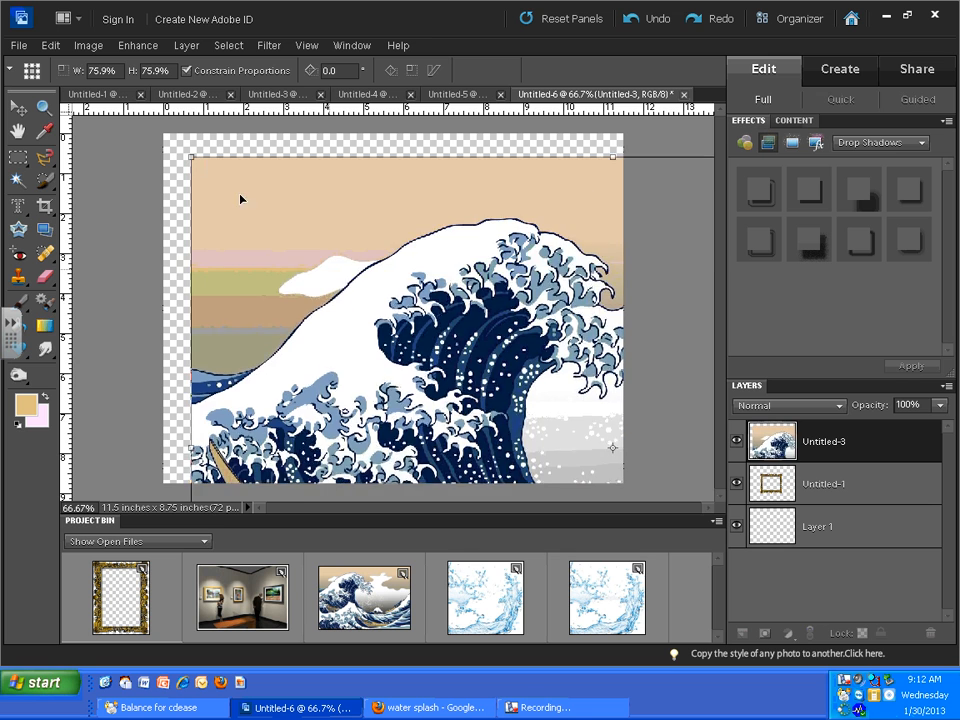
drag(191, 157, 432, 340)
drag(484, 404, 272, 221)
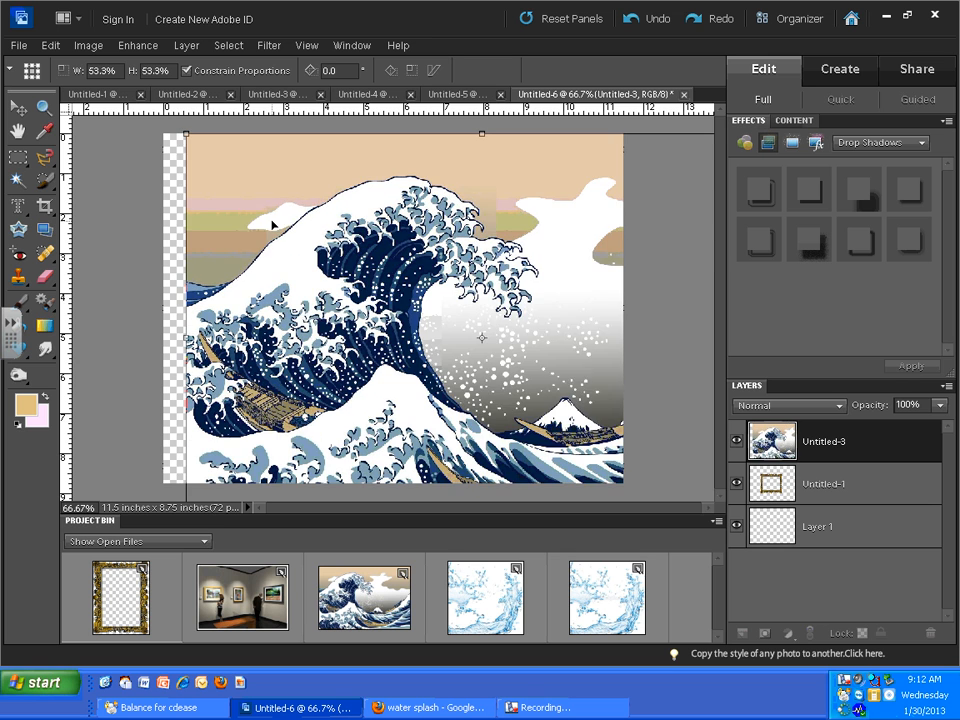
drag(187, 135, 469, 329)
drag(534, 427, 298, 268)
drag(236, 172, 311, 225)
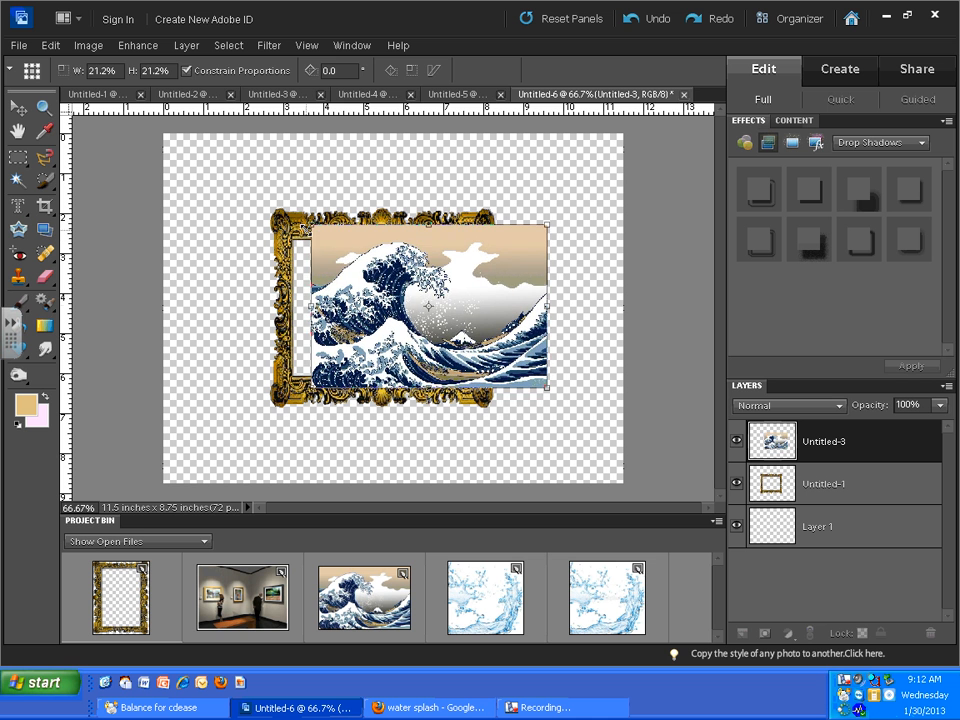
drag(430, 330, 403, 331)
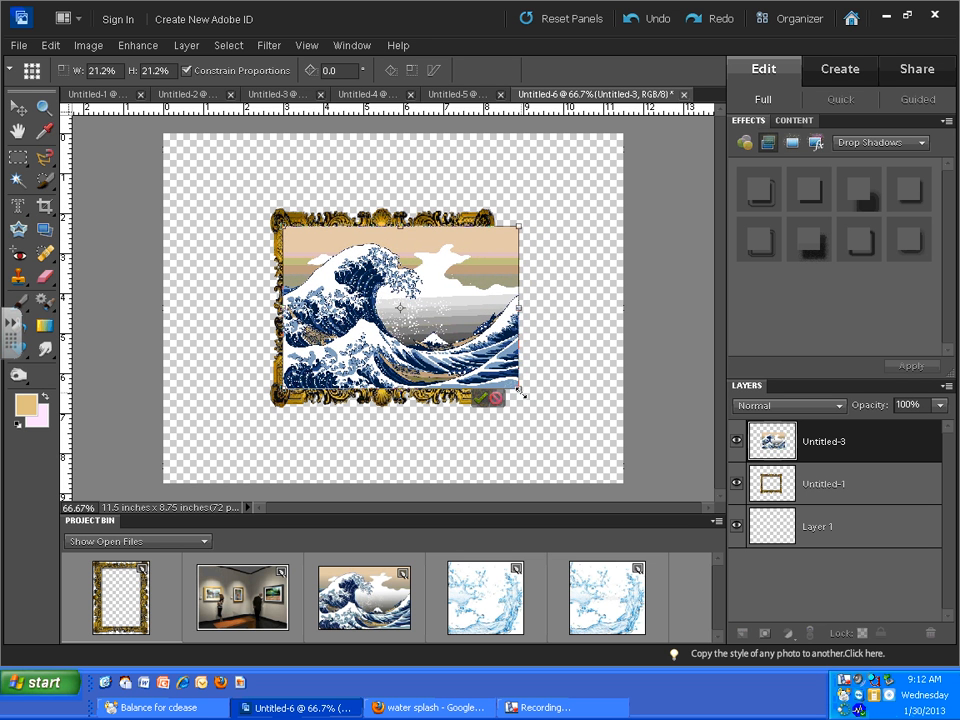
drag(519, 391, 474, 358)
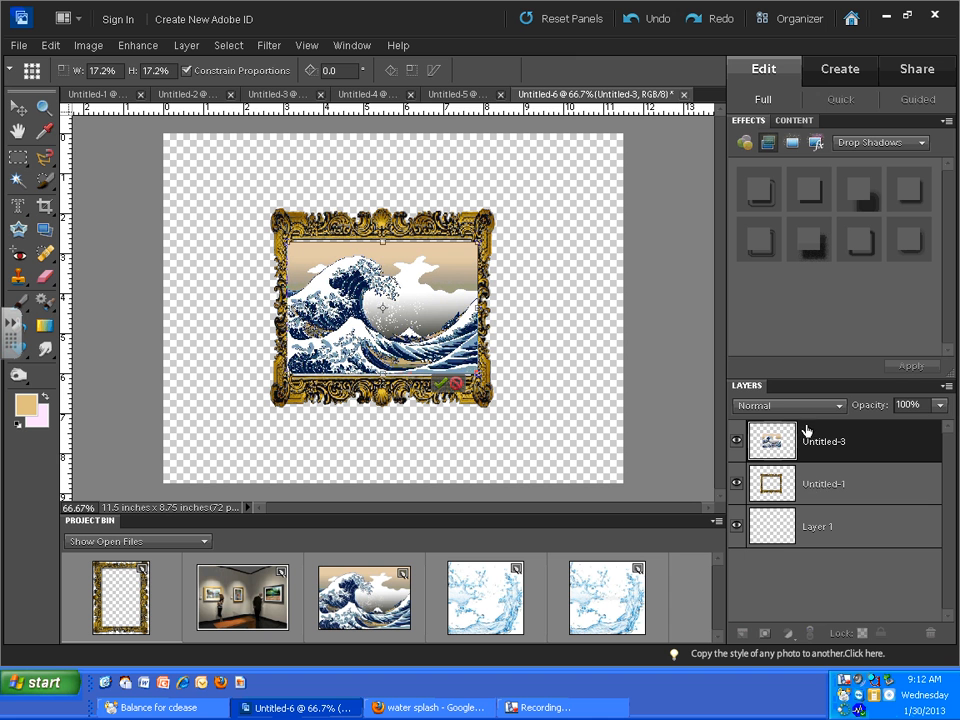
key(Return)
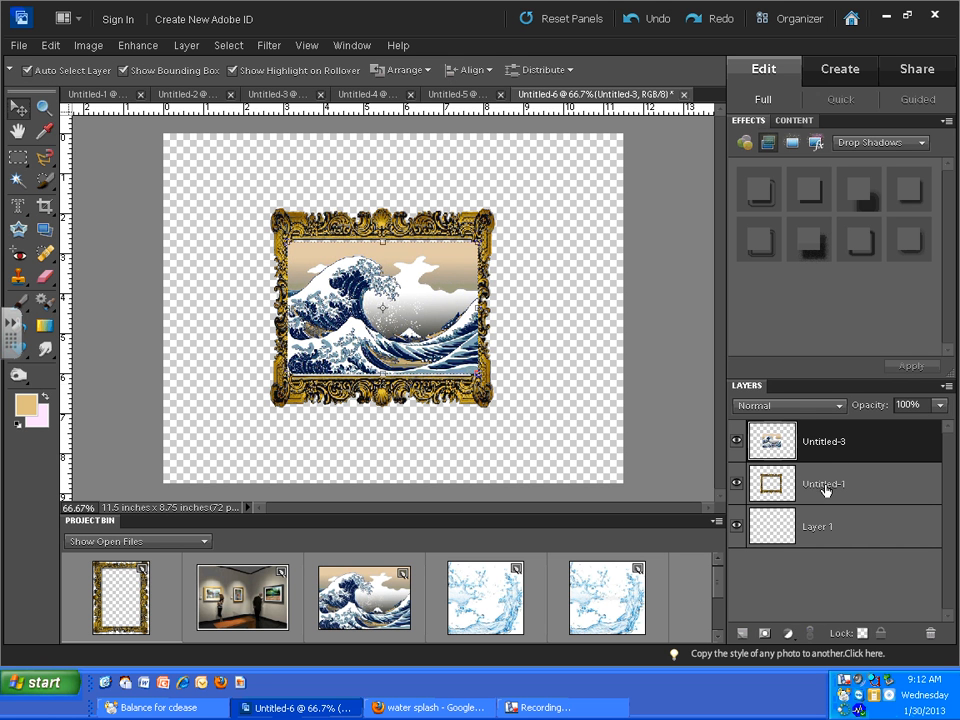
- Move the wave layer beneath the frame layer and enlarge the picture to about 107% so it fills the frame's opening
drag(818, 455, 818, 500)
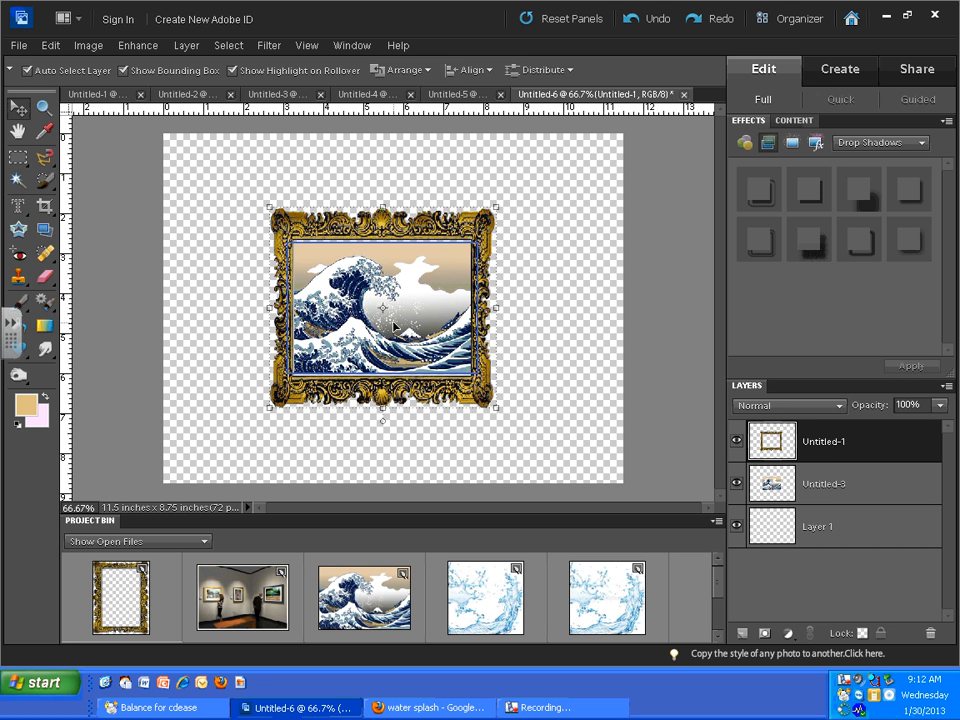
drag(395, 300, 395, 291)
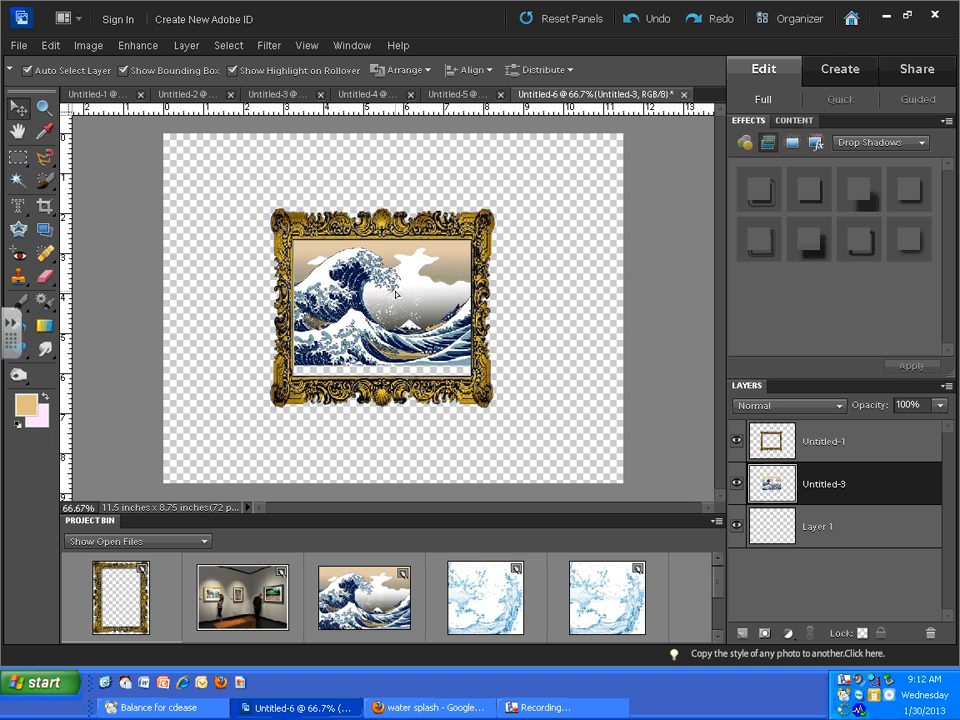
drag(283, 371, 275, 377)
drag(344, 320, 352, 325)
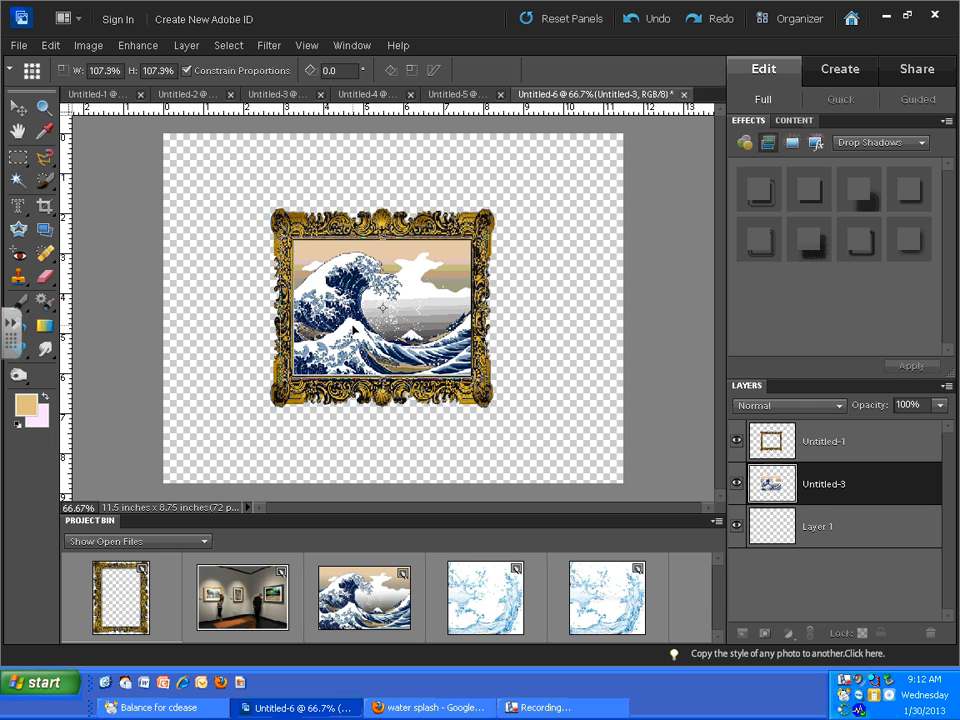
click(446, 391)
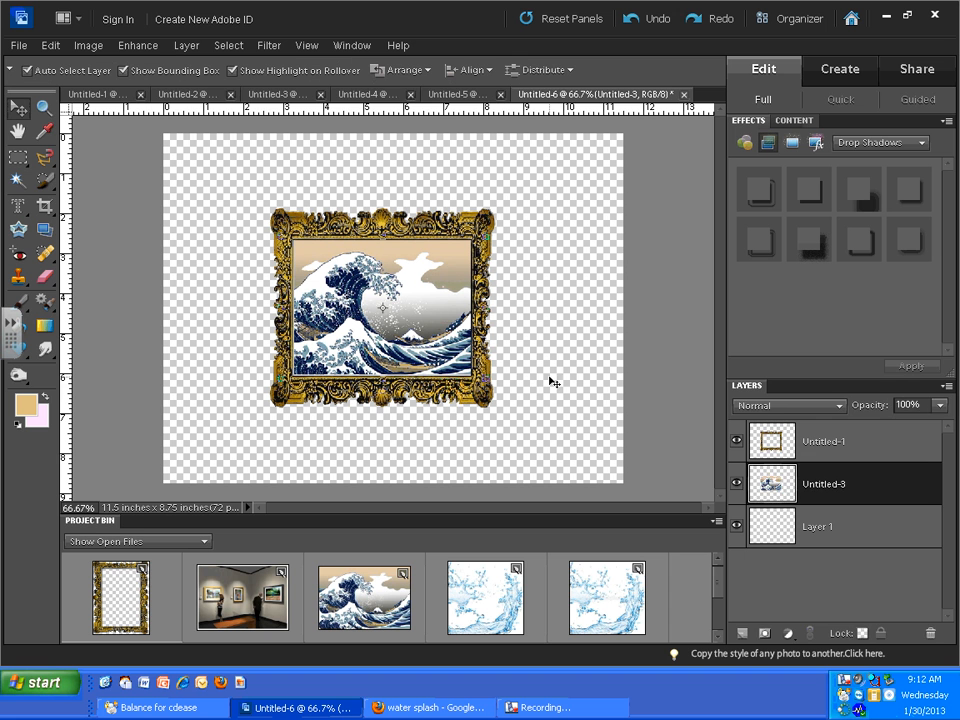
click(594, 407)
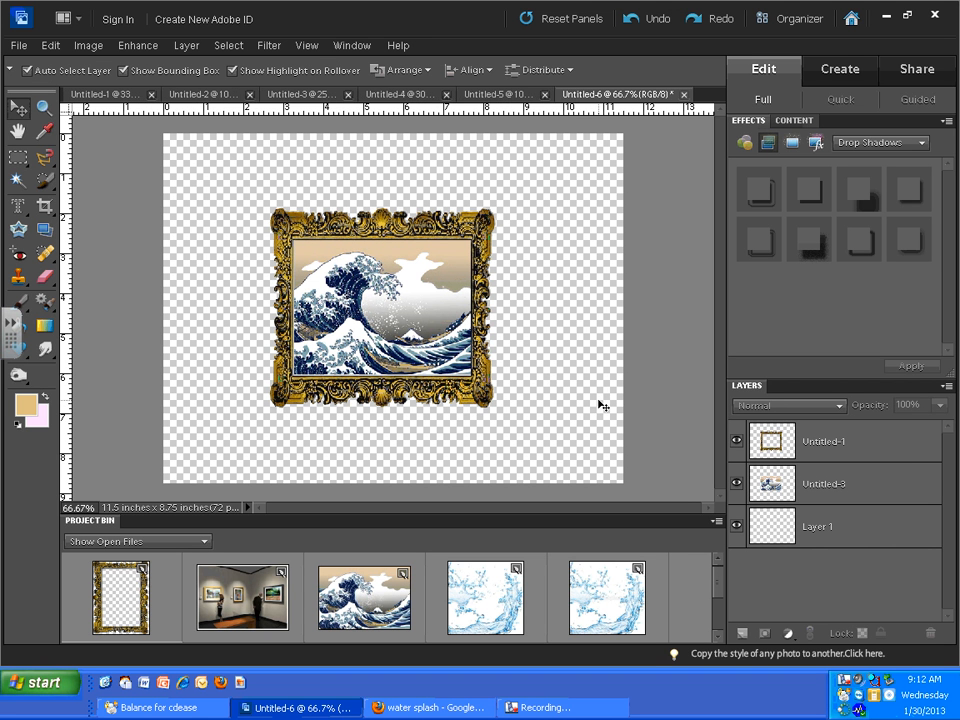
- Merge the frame and wave layers into one layer and move the framed painting toward the canvas's right side
click(834, 487)
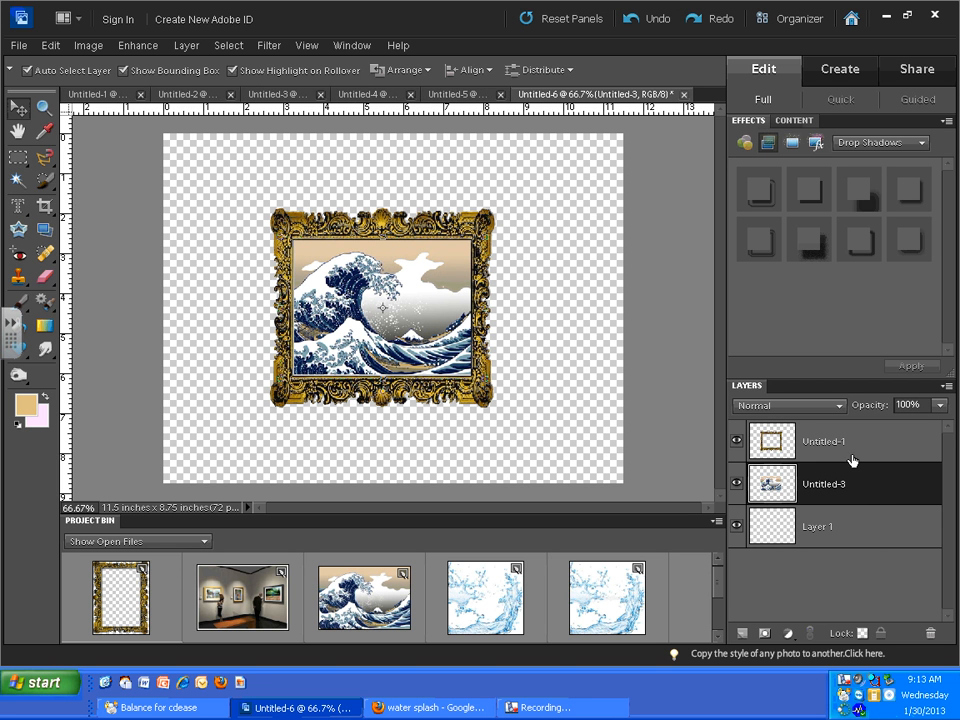
ctrl+click(842, 441)
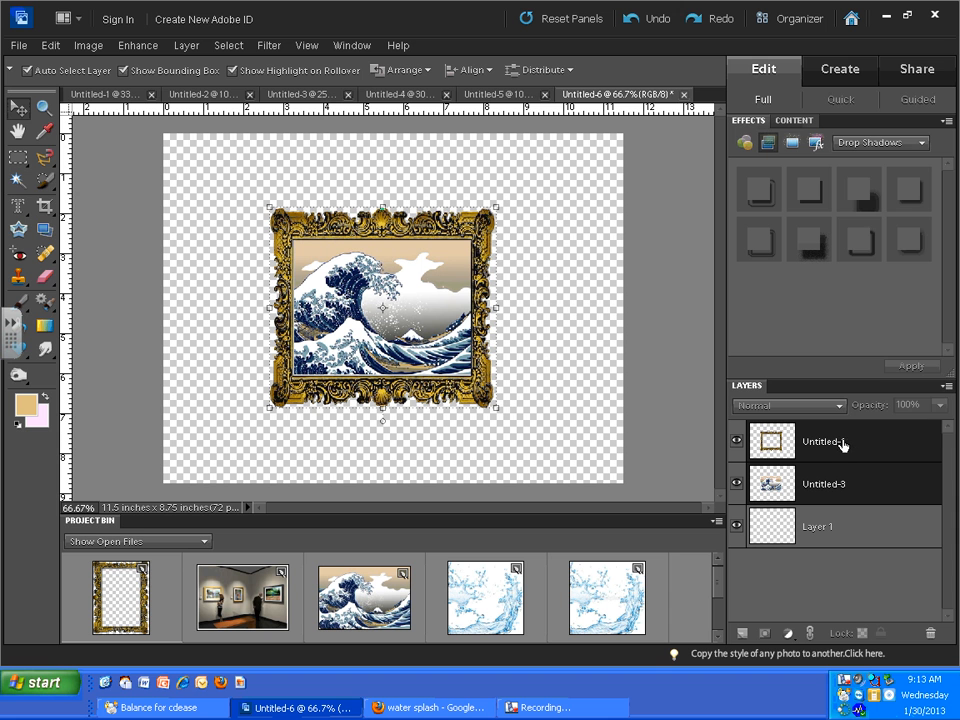
right_click(842, 444)
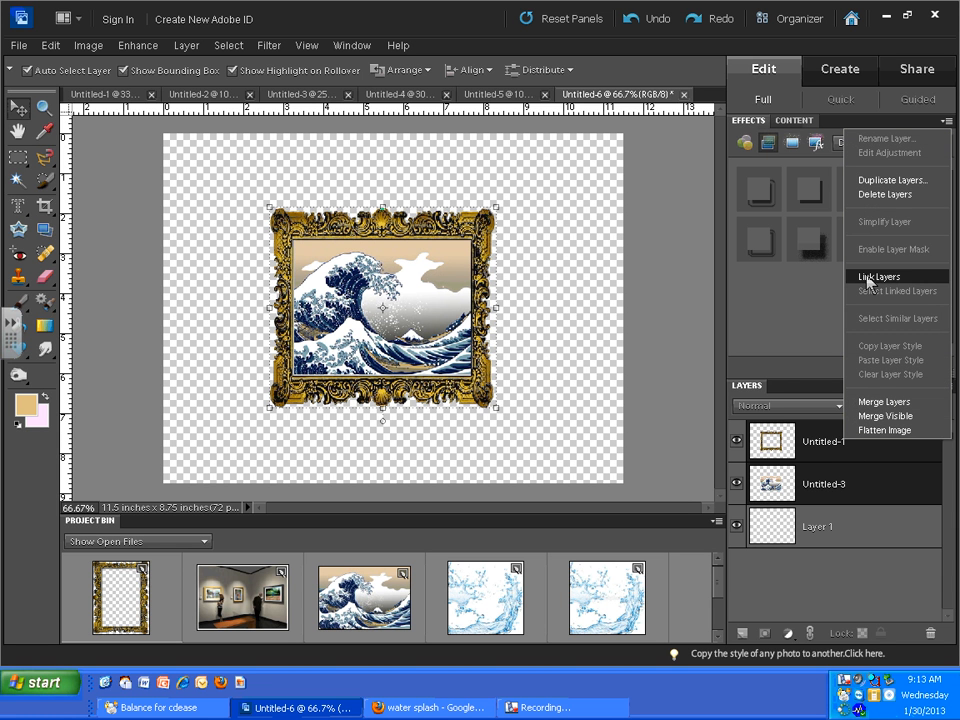
click(884, 401)
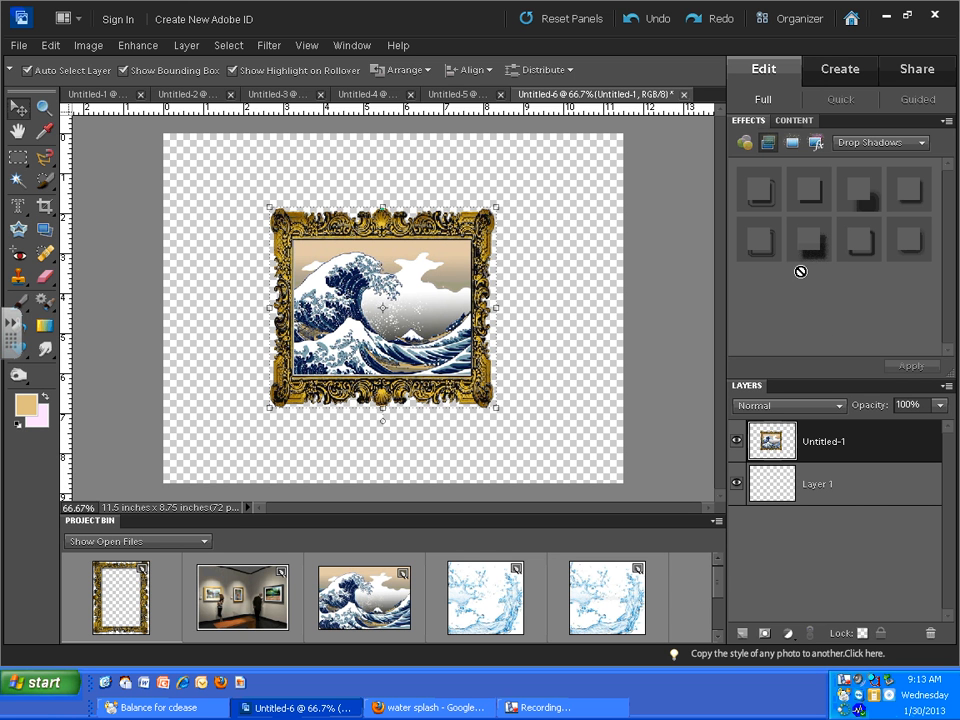
drag(428, 343, 490, 342)
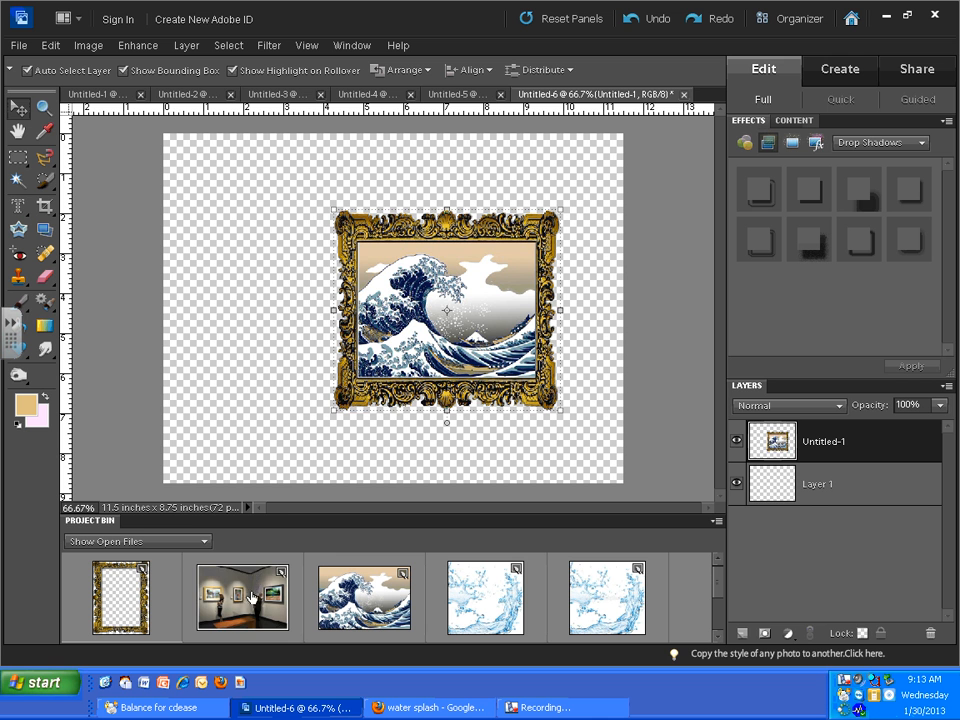
- Add the art gallery picture to the canvas, scale it proportionally to 232.5%, and position it to cover the whole canvas
drag(252, 597, 300, 330)
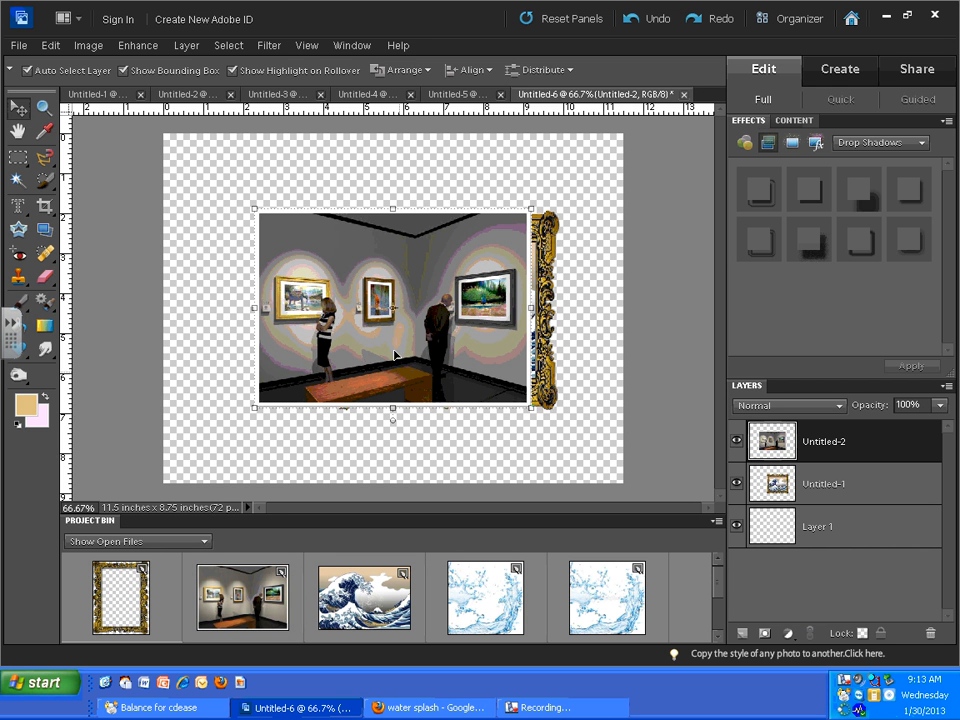
drag(394, 355, 298, 275)
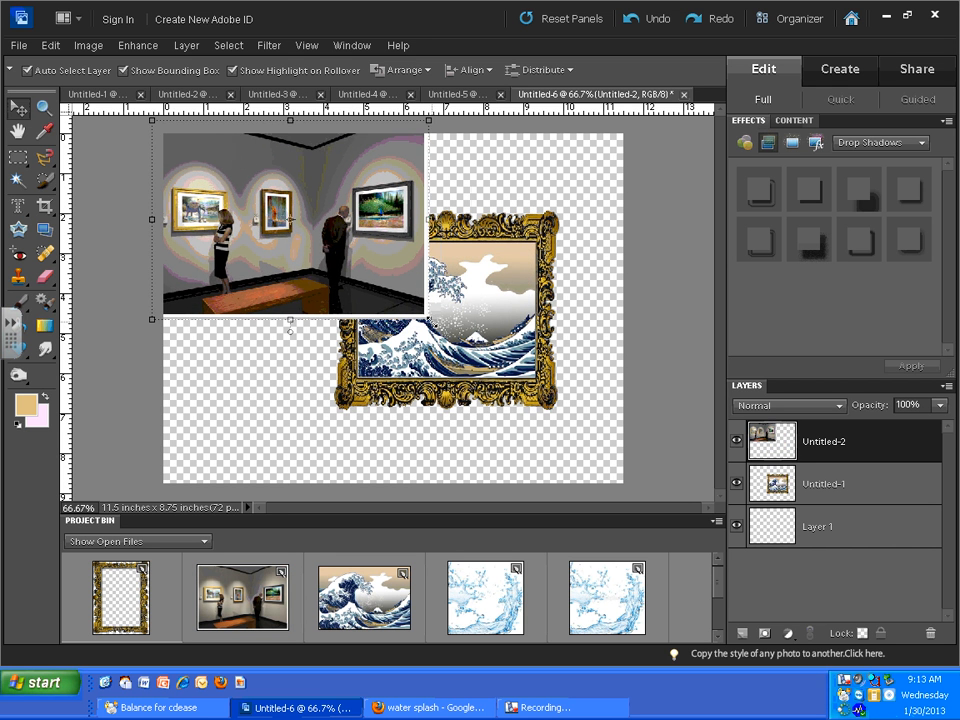
drag(428, 318, 803, 573)
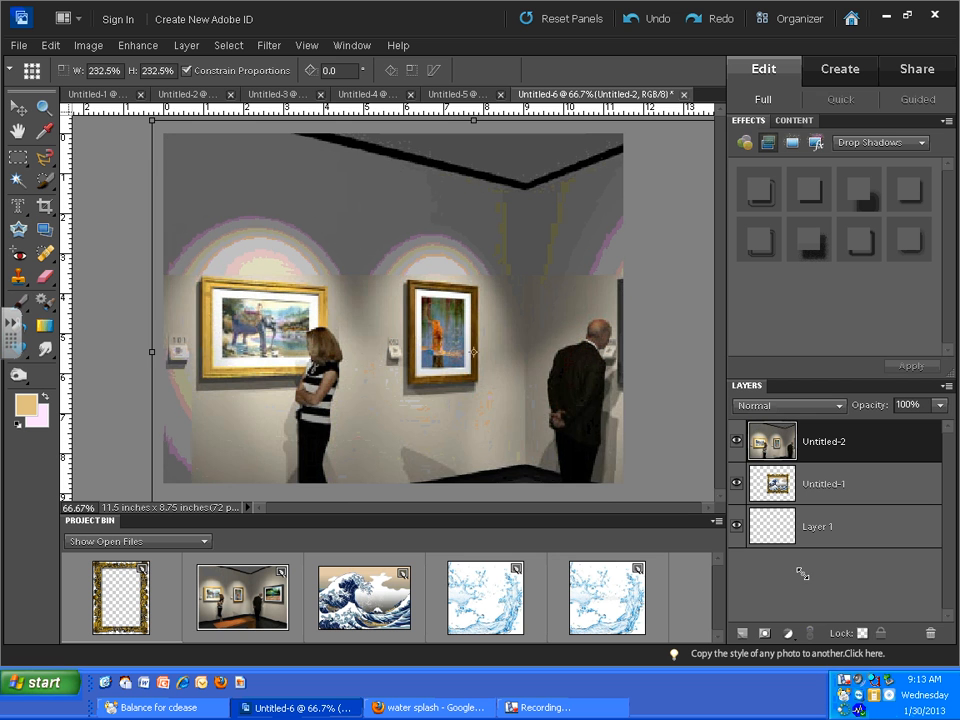
drag(452, 448, 396, 399)
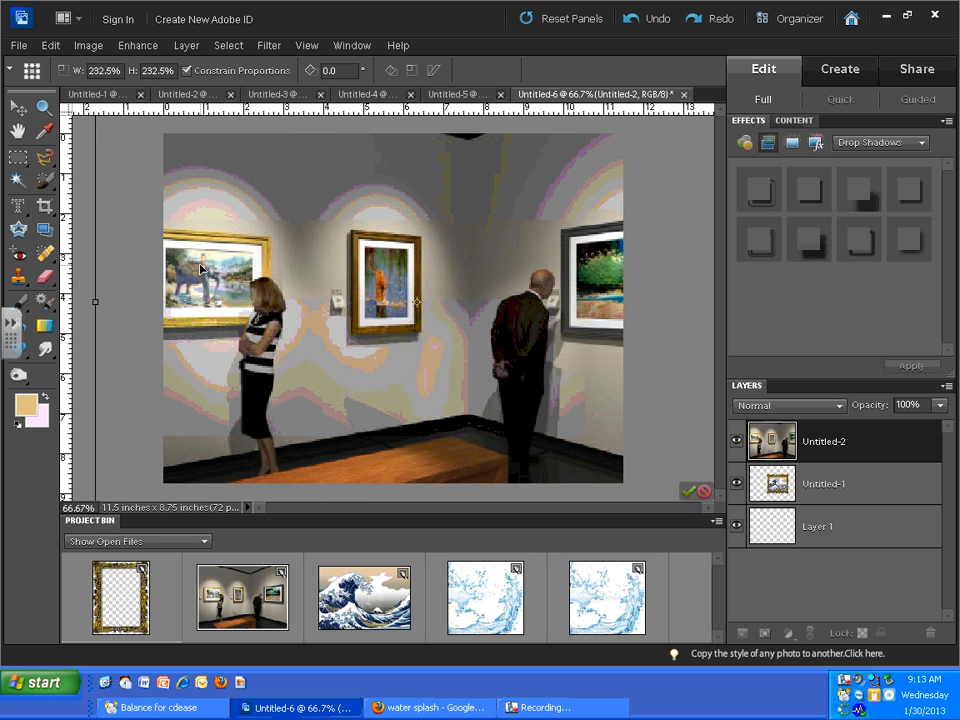
click(689, 492)
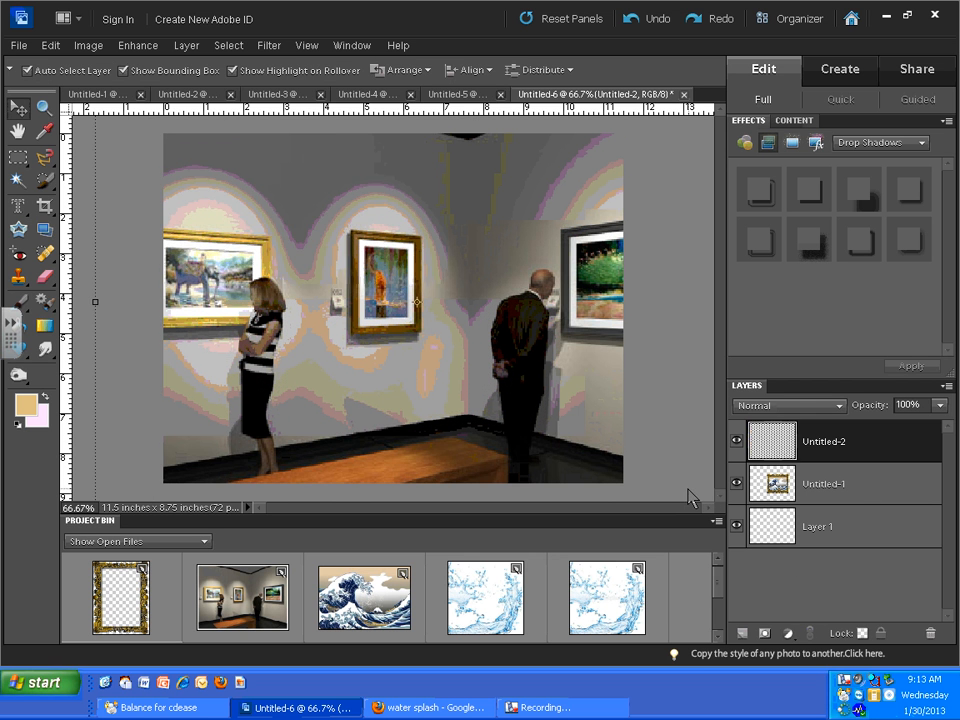
- Reposition the gallery picture so the full elephant painting, the middle painting and both visitors are inside the canvas
drag(350, 363, 232, 380)
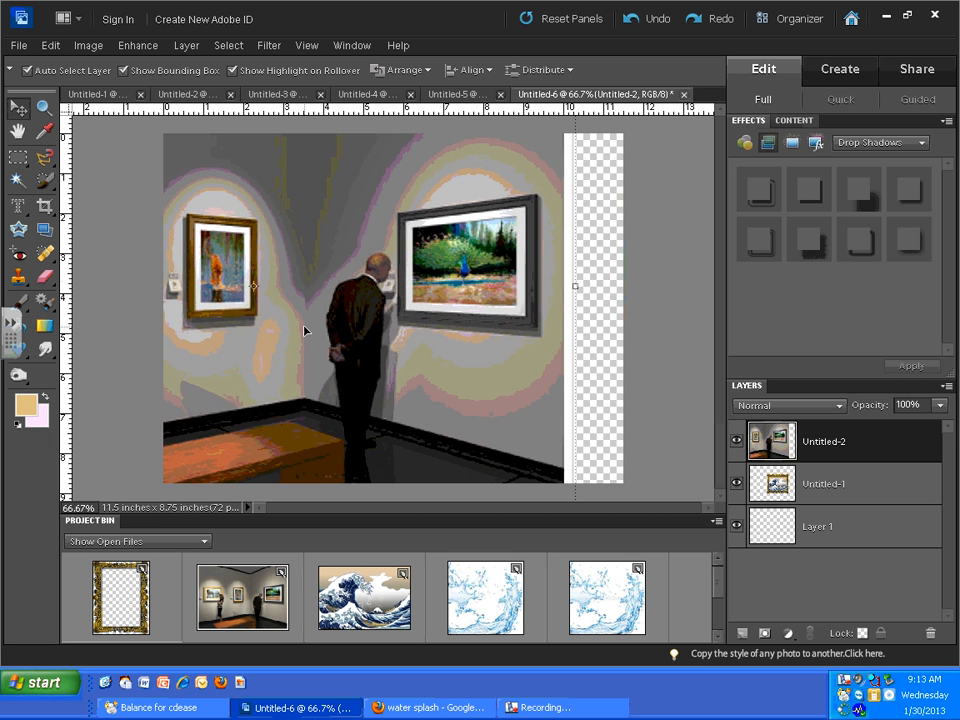
drag(311, 268, 519, 306)
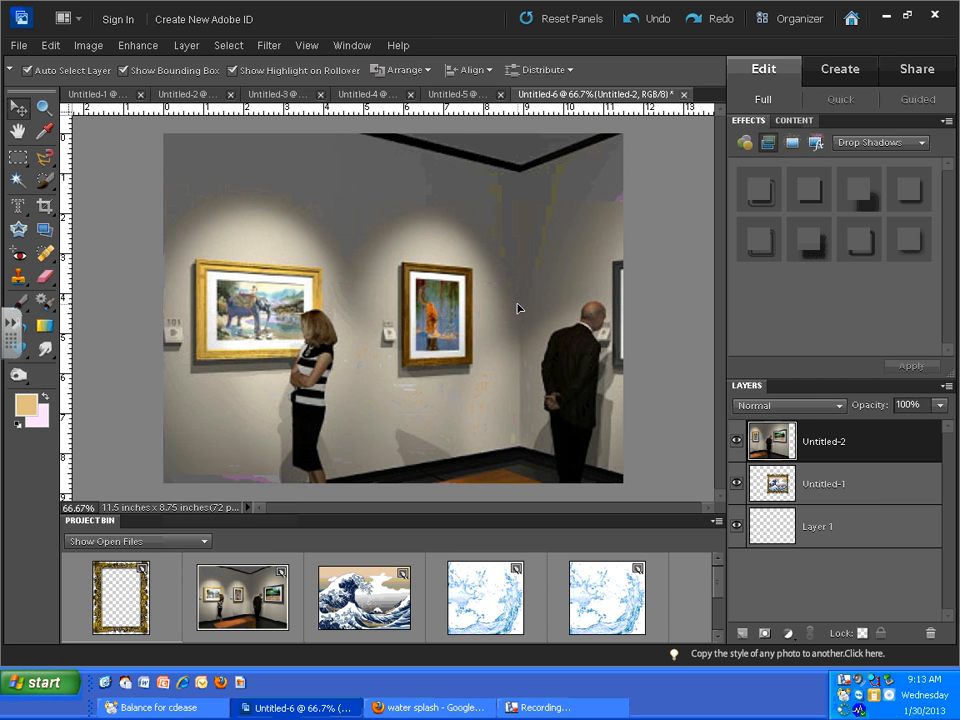
mouse_move(518, 308)
mouse_down()
mouse_move(429, 298)
mouse_move(418, 444)
mouse_move(403, 297)
mouse_move(311, 306)
mouse_move(377, 304)
mouse_move(436, 359)
mouse_up()
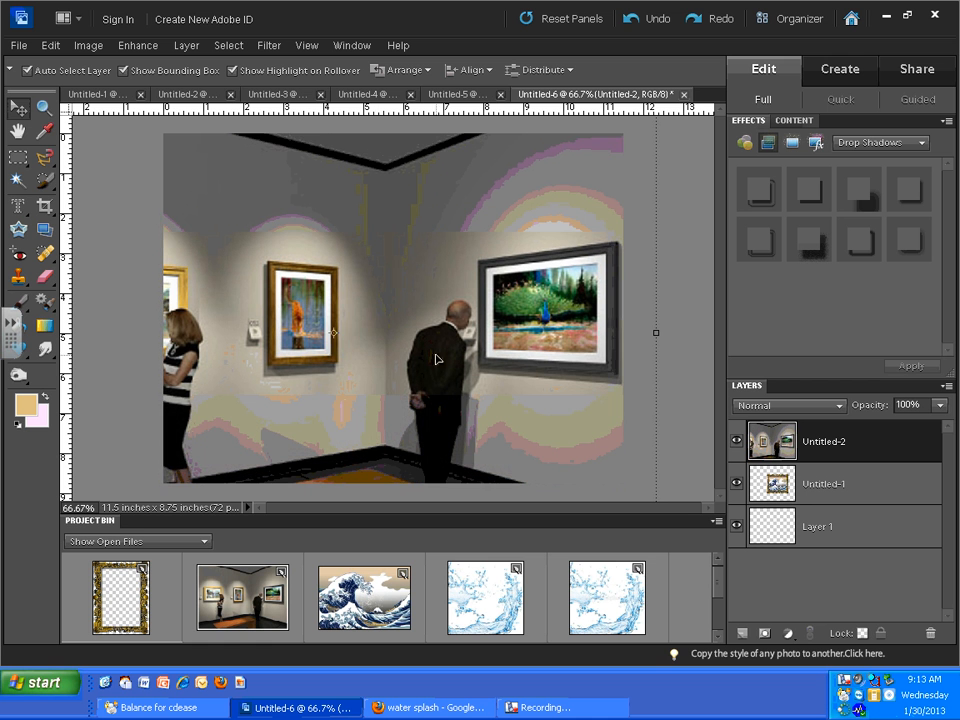
mouse_move(409, 243)
mouse_down()
mouse_move(386, 240)
mouse_move(394, 232)
mouse_move(557, 238)
mouse_move(544, 231)
mouse_move(544, 193)
mouse_move(544, 223)
mouse_up()
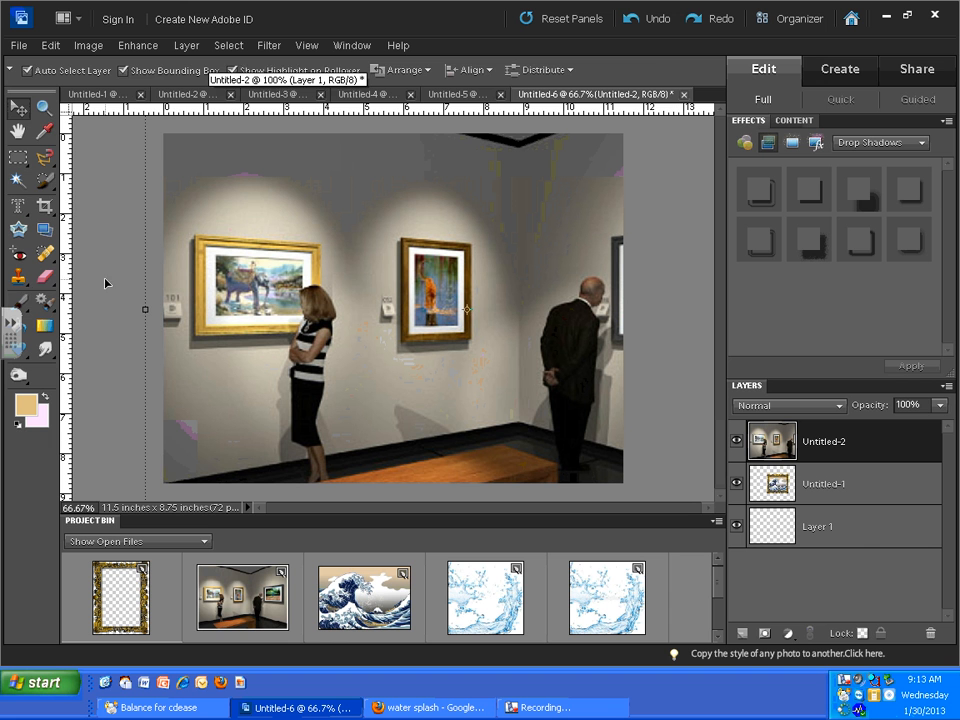
- Crop the image to the full canvas bounds with no aspect ratio restriction
click(44, 205)
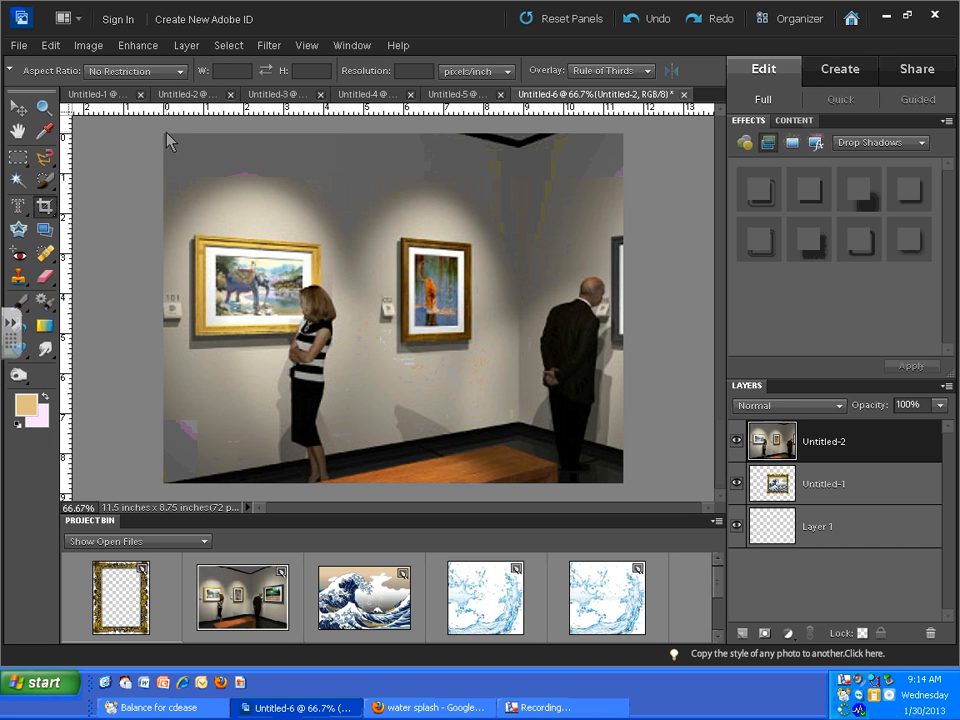
drag(165, 133, 622, 483)
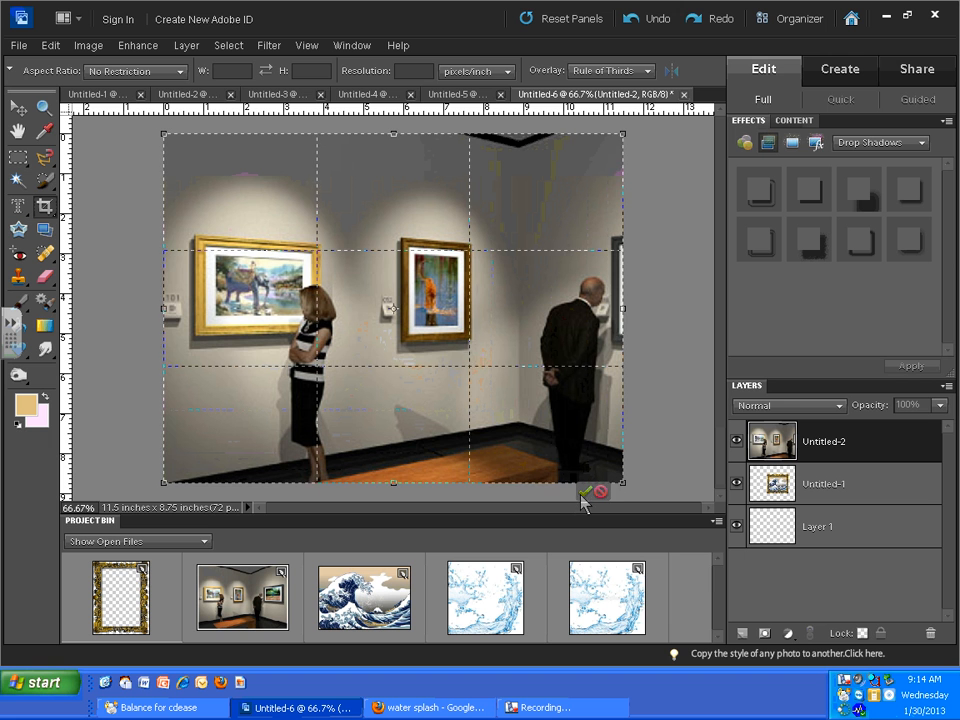
click(586, 491)
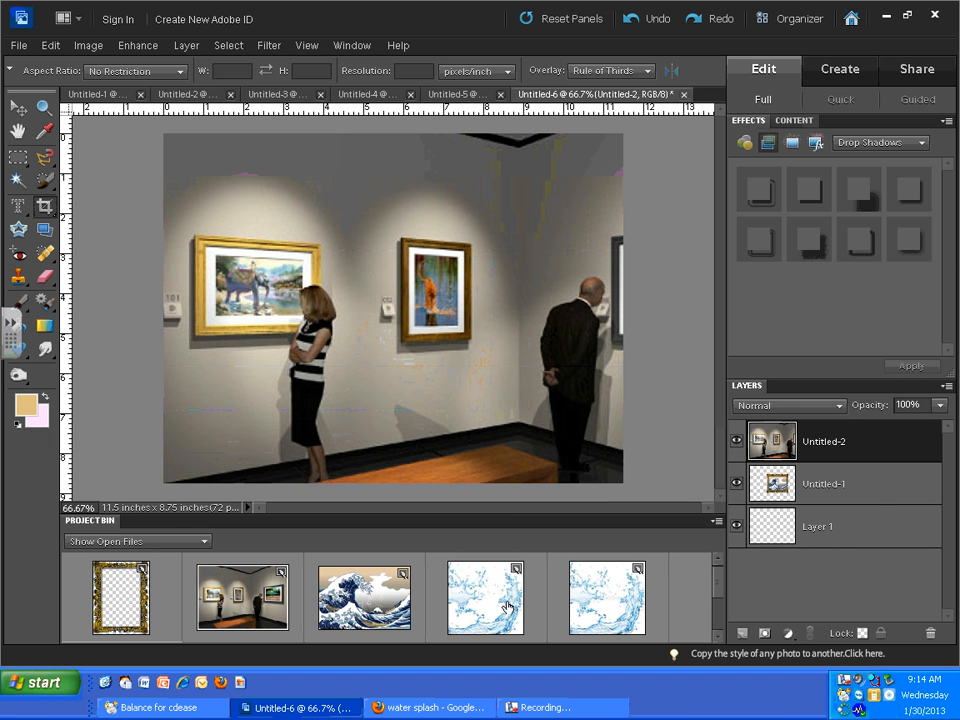
- Move the framed wave layer above the gallery layer and shift the framed painting toward the elephant painting
drag(845, 470, 846, 428)
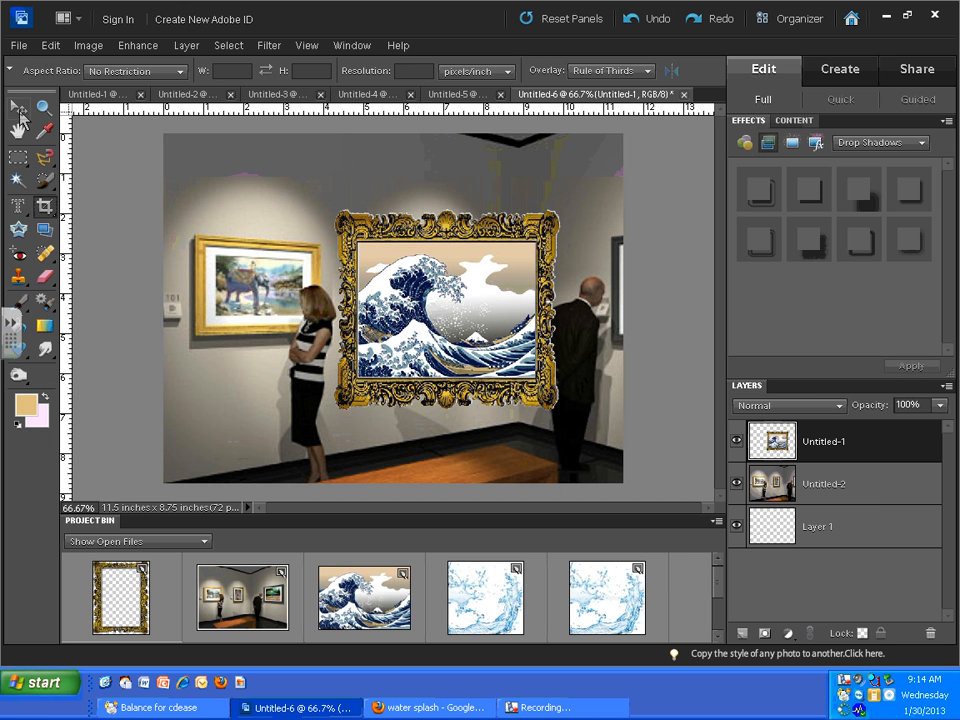
click(18, 107)
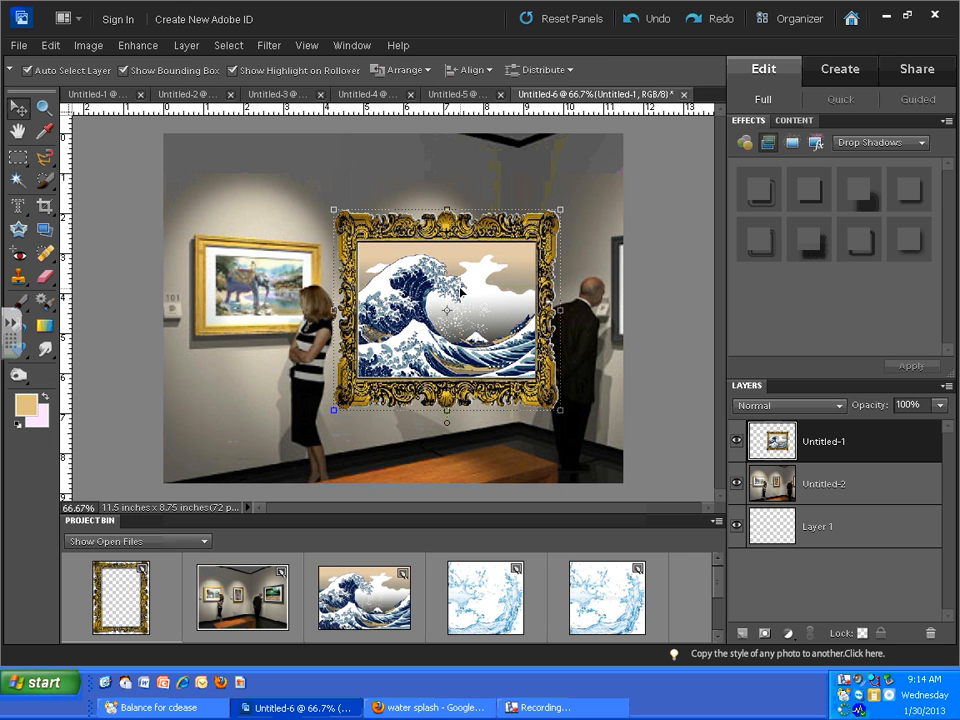
mouse_move(461, 292)
mouse_down()
mouse_move(413, 302)
mouse_move(450, 312)
mouse_move(346, 310)
mouse_move(360, 296)
mouse_move(456, 336)
mouse_move(516, 345)
mouse_move(307, 343)
mouse_move(306, 304)
mouse_move(560, 380)
mouse_move(428, 355)
mouse_move(466, 362)
mouse_move(319, 349)
mouse_move(389, 348)
mouse_up()
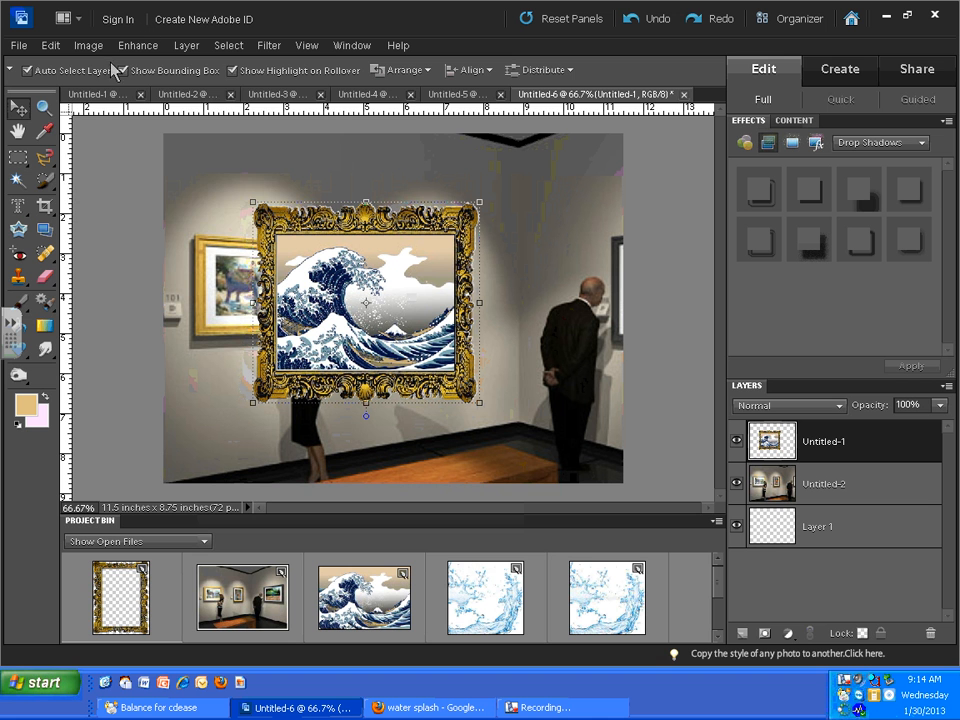
- Distort the framed wave painting by its corners, shrinking it roughly over the elephant painting on the gallery wall
click(88, 46)
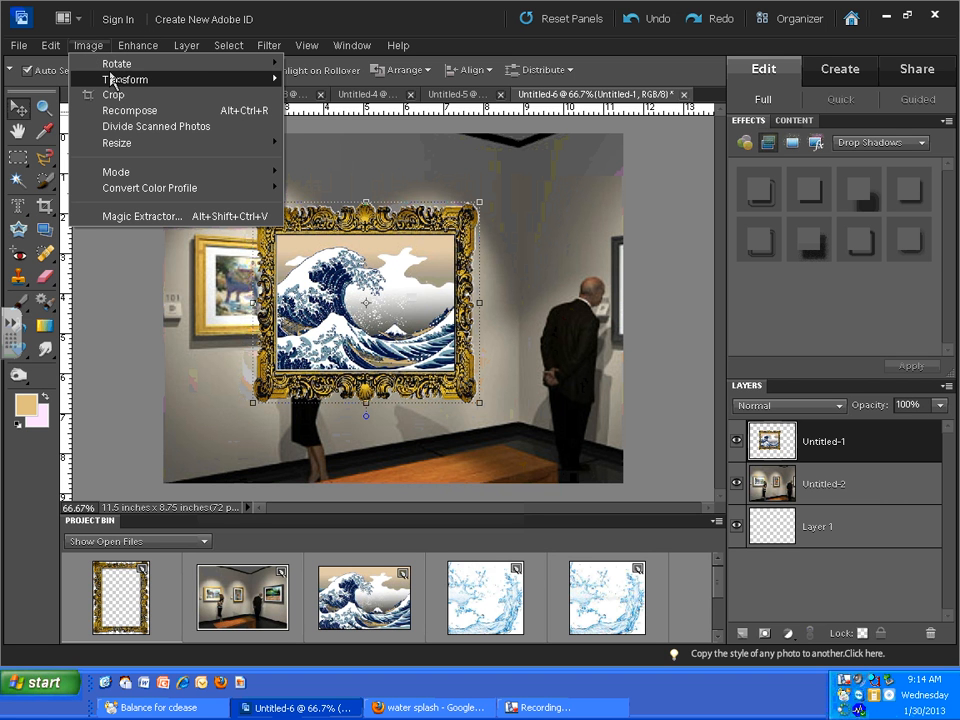
mouse_move(96, 78)
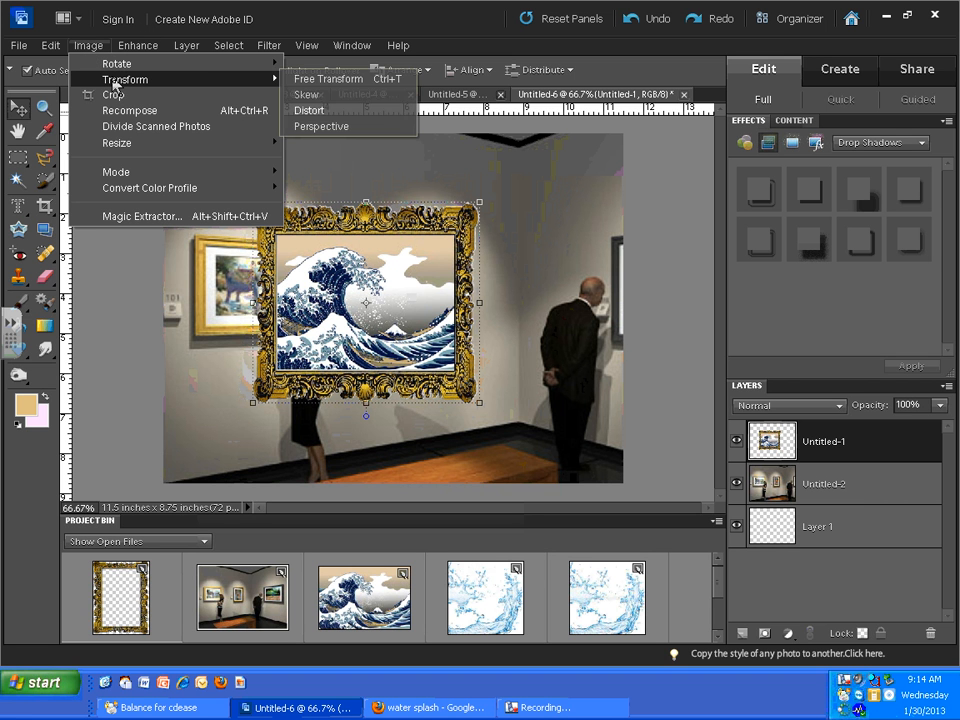
click(318, 111)
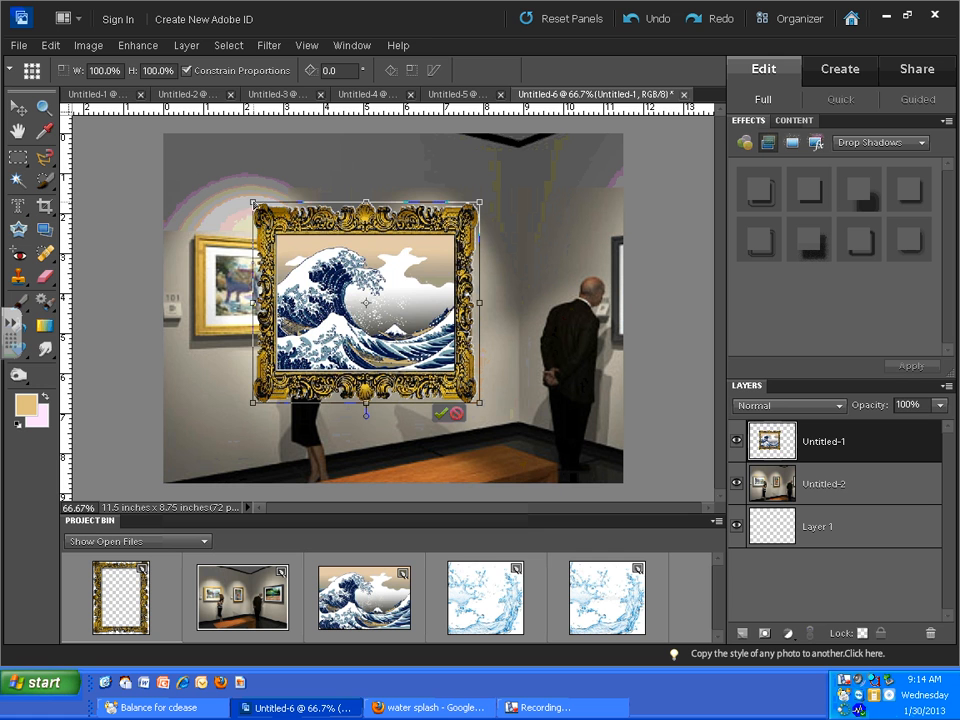
drag(253, 204, 164, 213)
drag(481, 203, 402, 332)
drag(322, 264, 322, 222)
drag(251, 404, 180, 377)
drag(480, 403, 338, 342)
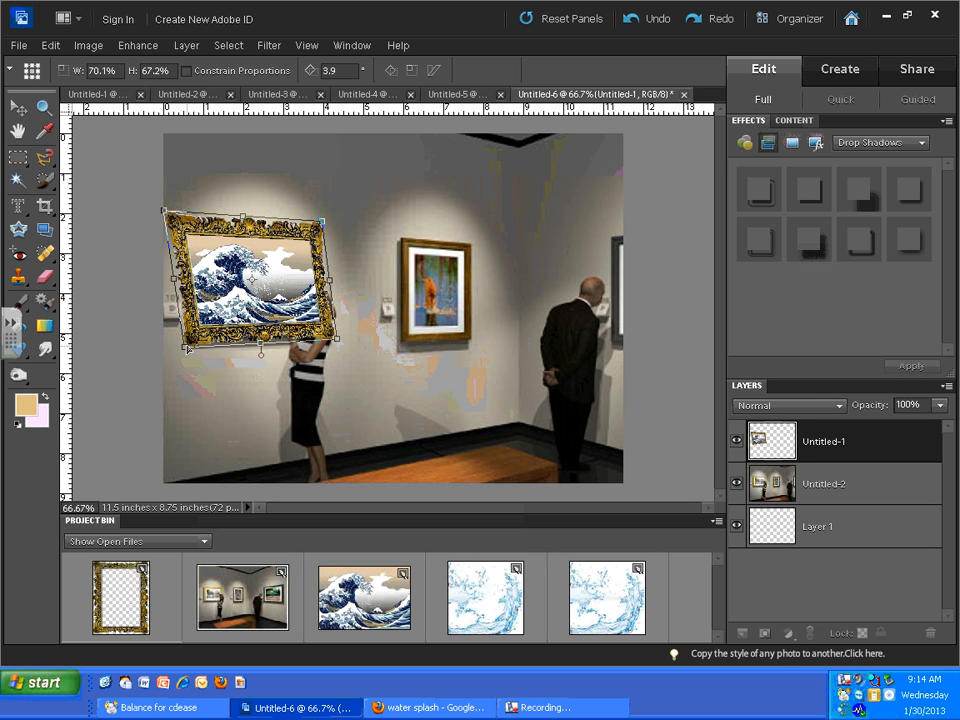
- Refine the distortion to about 60% by 50%, aligning the corners with the elephant painting's frame, and nudge the painting into place
drag(164, 212, 190, 237)
drag(321, 221, 325, 241)
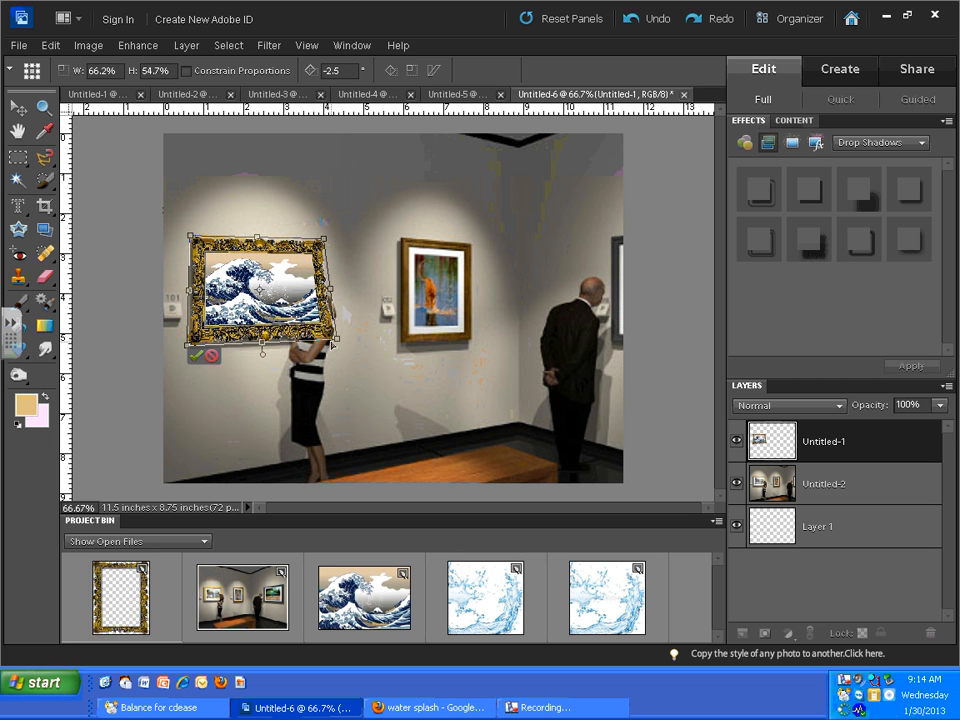
mouse_move(337, 341)
mouse_down()
mouse_move(321, 347)
mouse_move(328, 335)
mouse_up()
drag(193, 351, 194, 336)
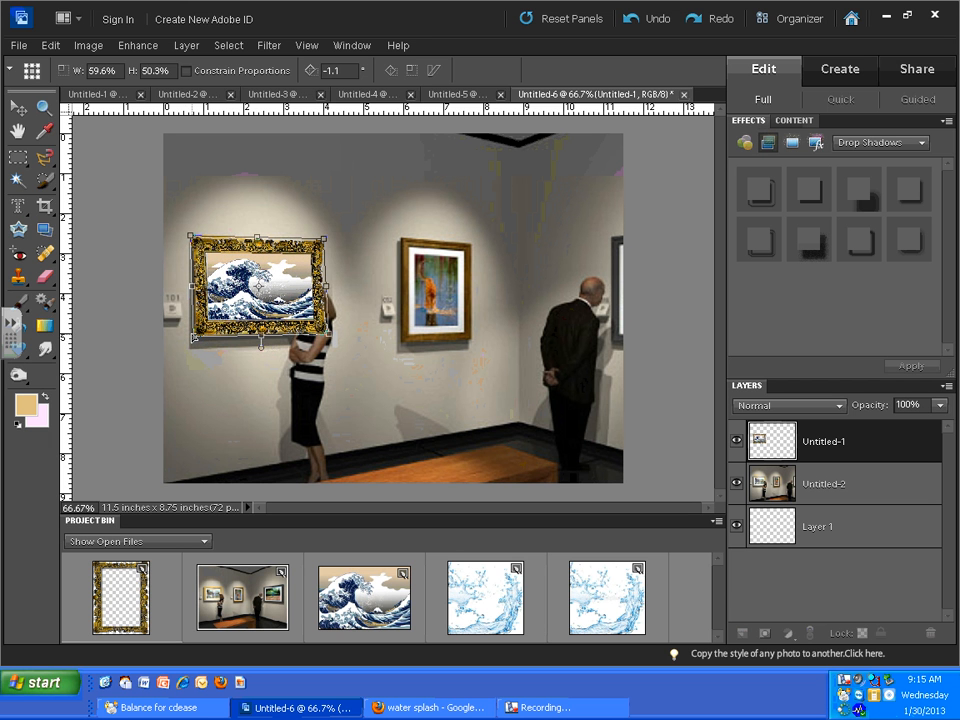
click(292, 346)
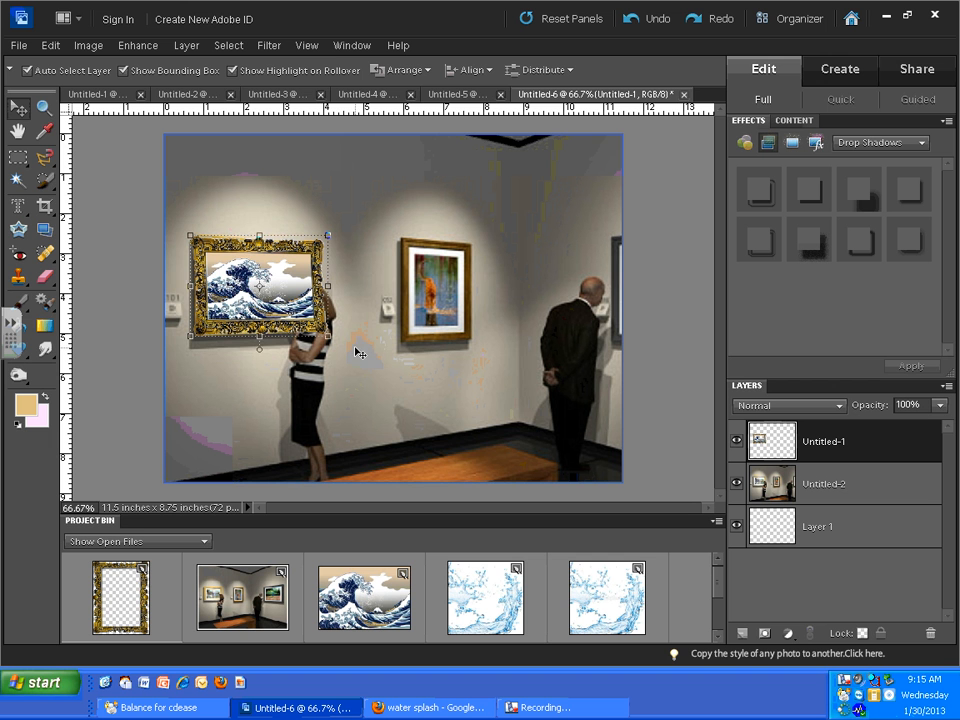
mouse_move(256, 291)
mouse_down()
mouse_move(447, 415)
mouse_move(237, 291)
mouse_move(255, 289)
mouse_move(261, 314)
mouse_up()
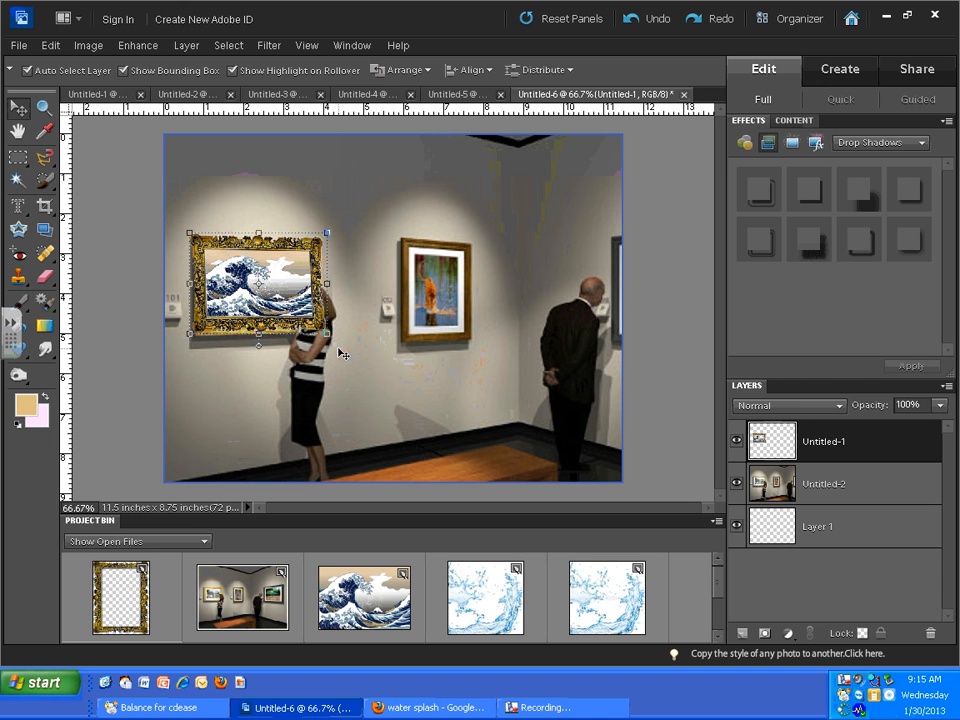
- Lower the framed wave layer's opacity to 56%
click(88, 45)
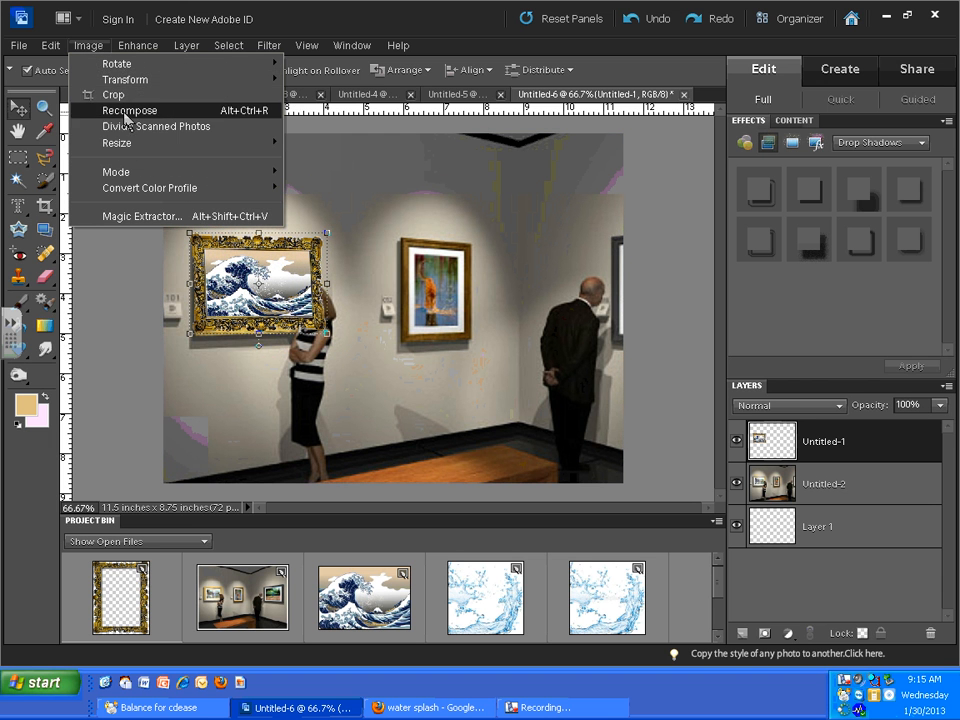
mouse_move(141, 80)
click(328, 108)
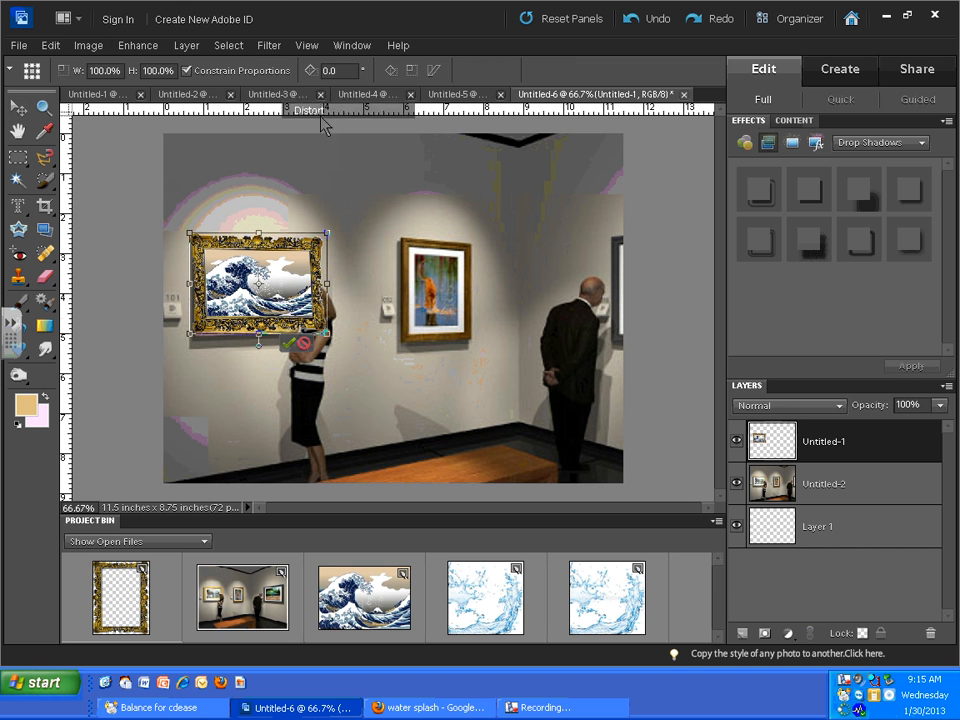
click(940, 406)
drag(941, 424, 906, 426)
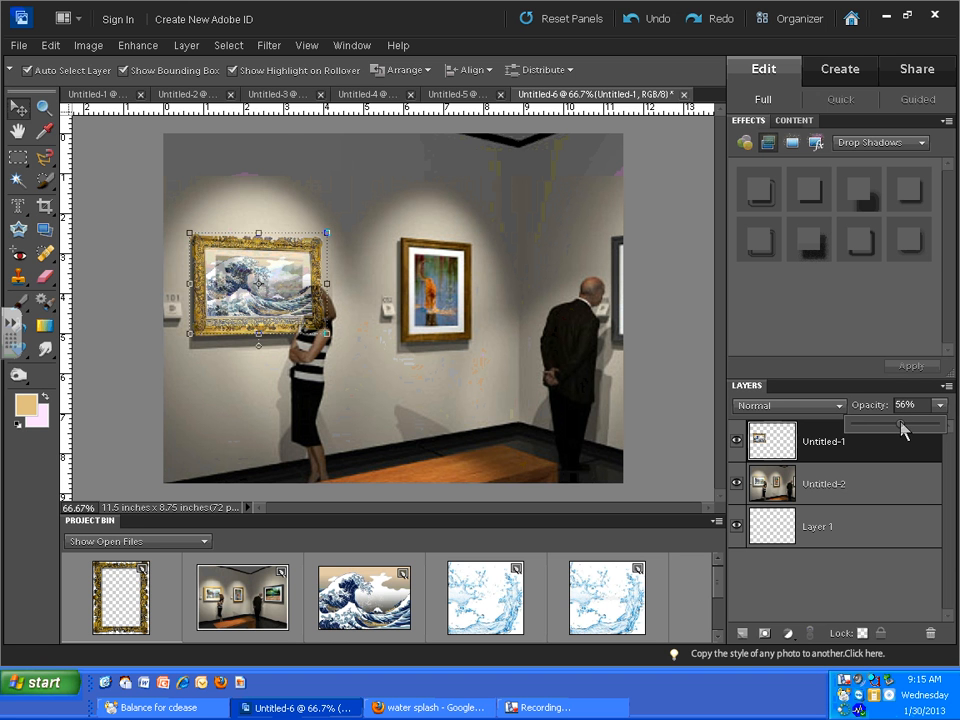
- Distort the semi-transparent wave painting again, fitting its four corners to the elephant painting's frame beneath
click(87, 50)
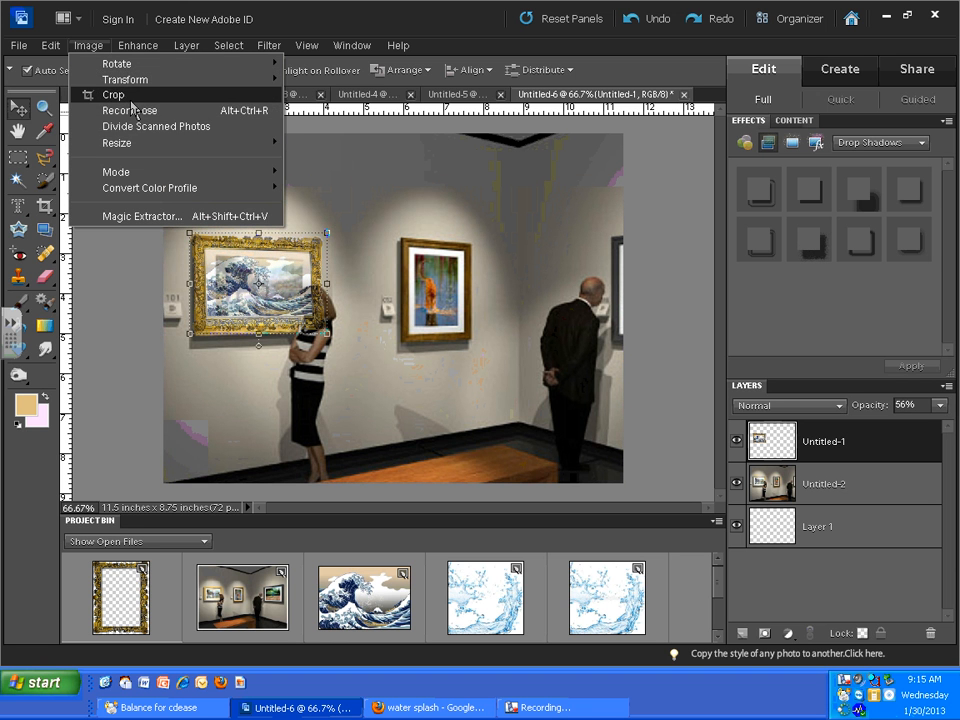
mouse_move(135, 80)
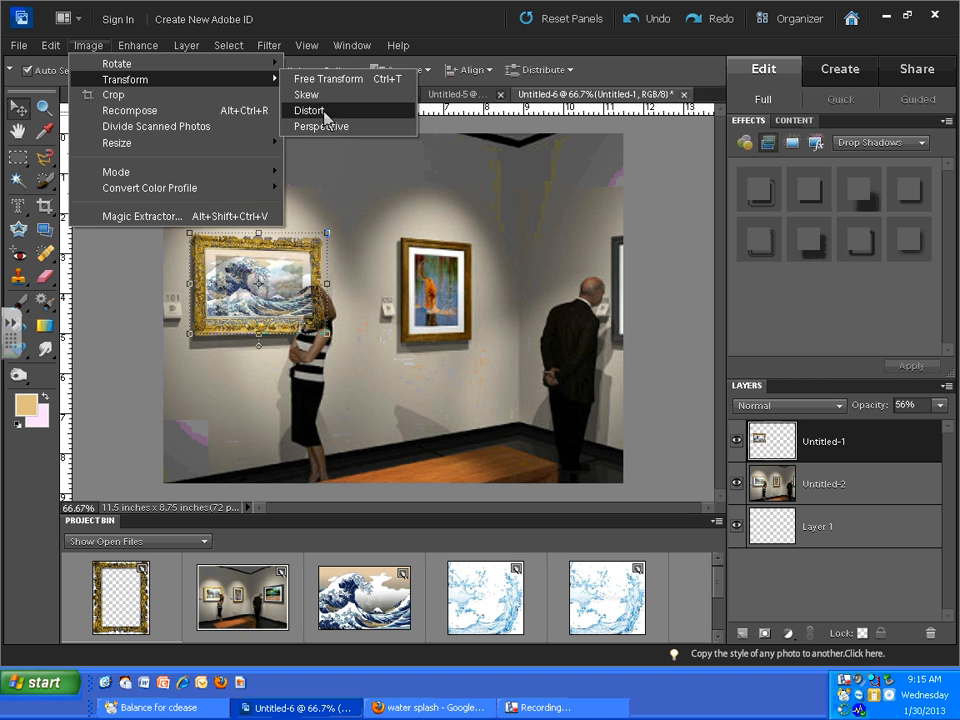
click(305, 110)
drag(327, 235, 329, 237)
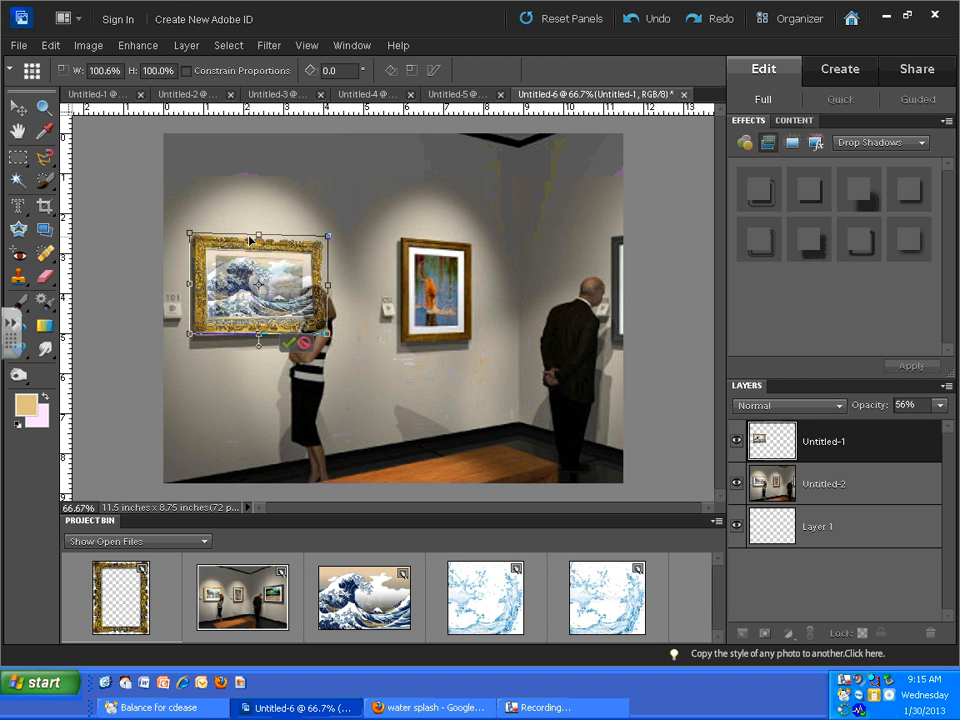
drag(190, 235, 193, 236)
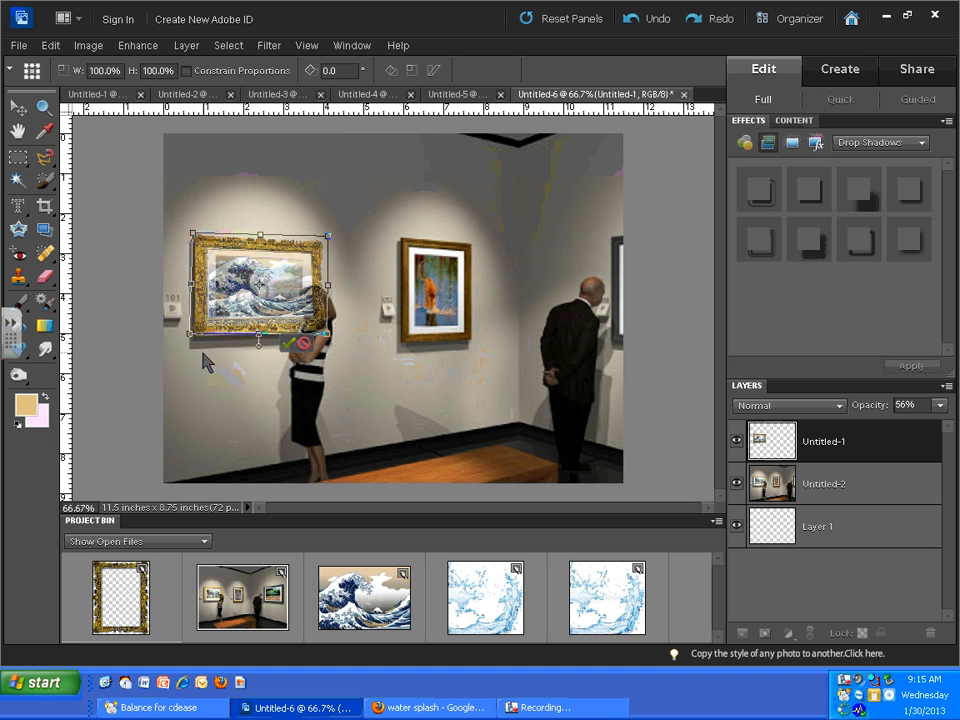
drag(190, 333, 190, 341)
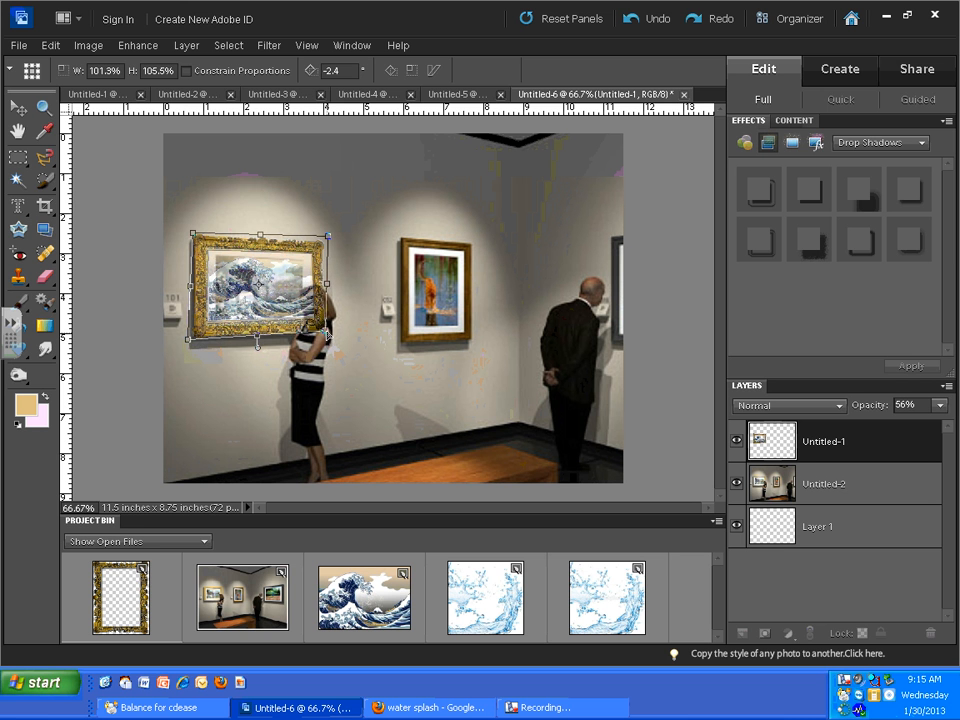
drag(327, 338, 325, 334)
click(198, 350)
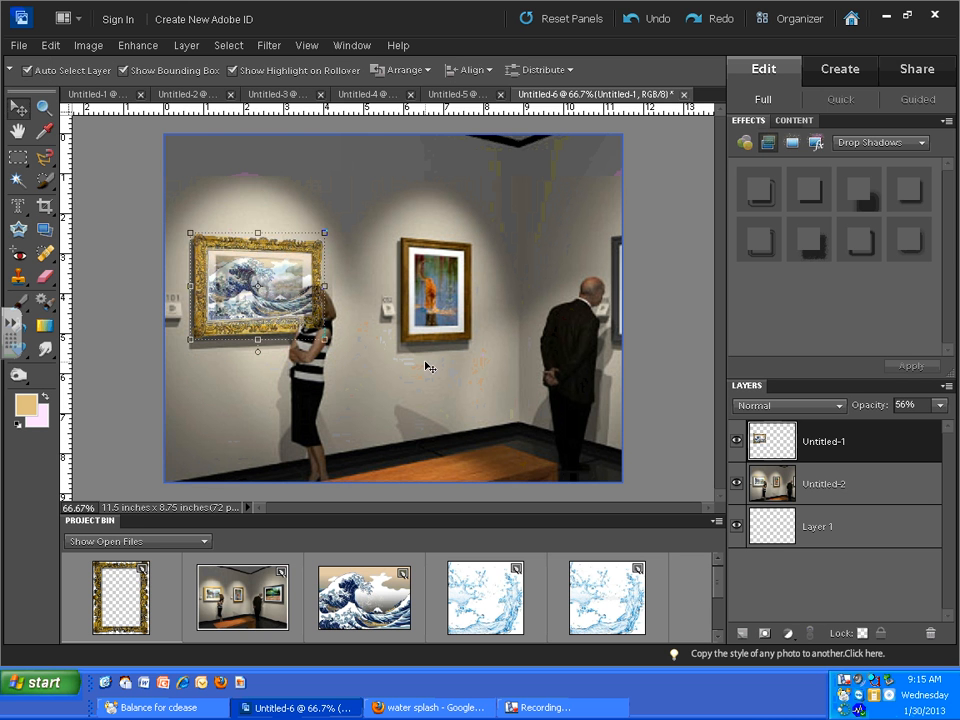
- Set the Eraser's brush size to 27 px and undo the stray erasing on the gallery photo layer
click(360, 381)
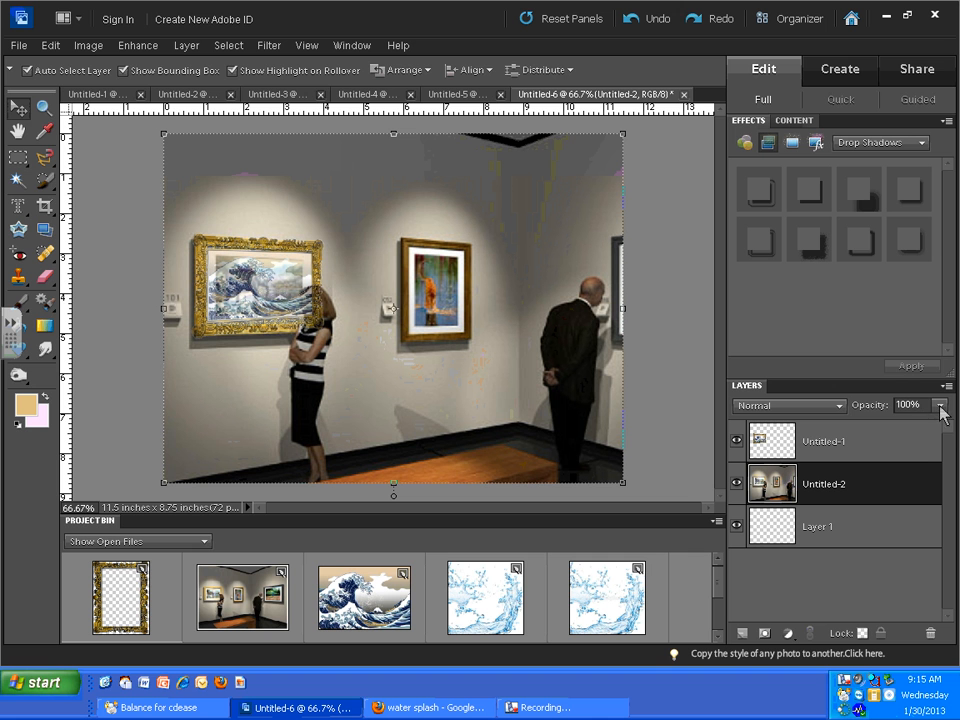
click(46, 276)
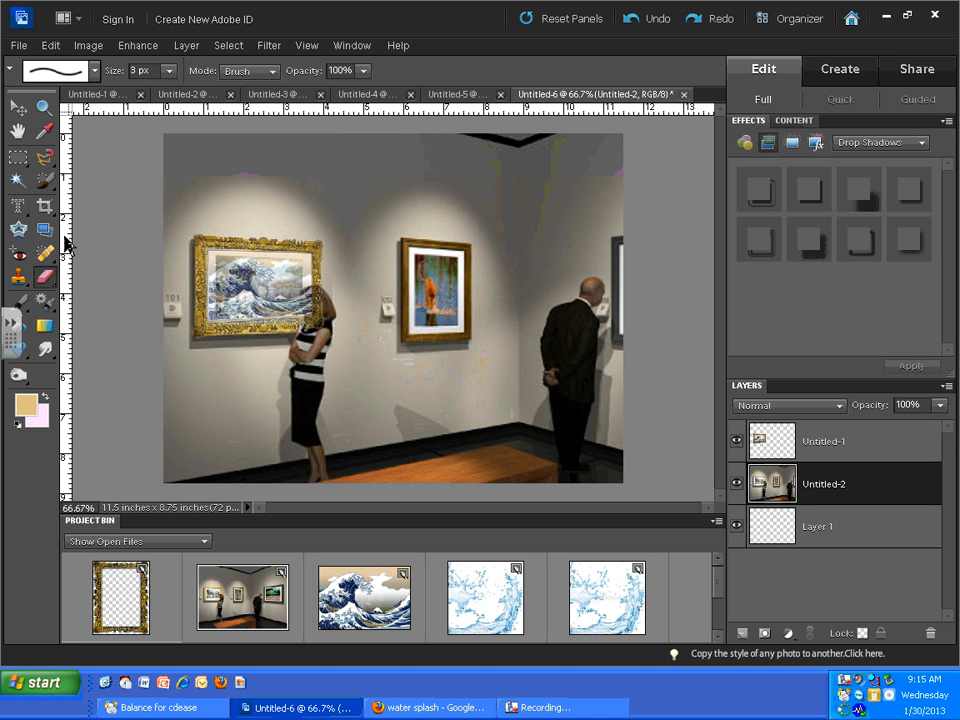
click(171, 71)
drag(171, 95, 186, 95)
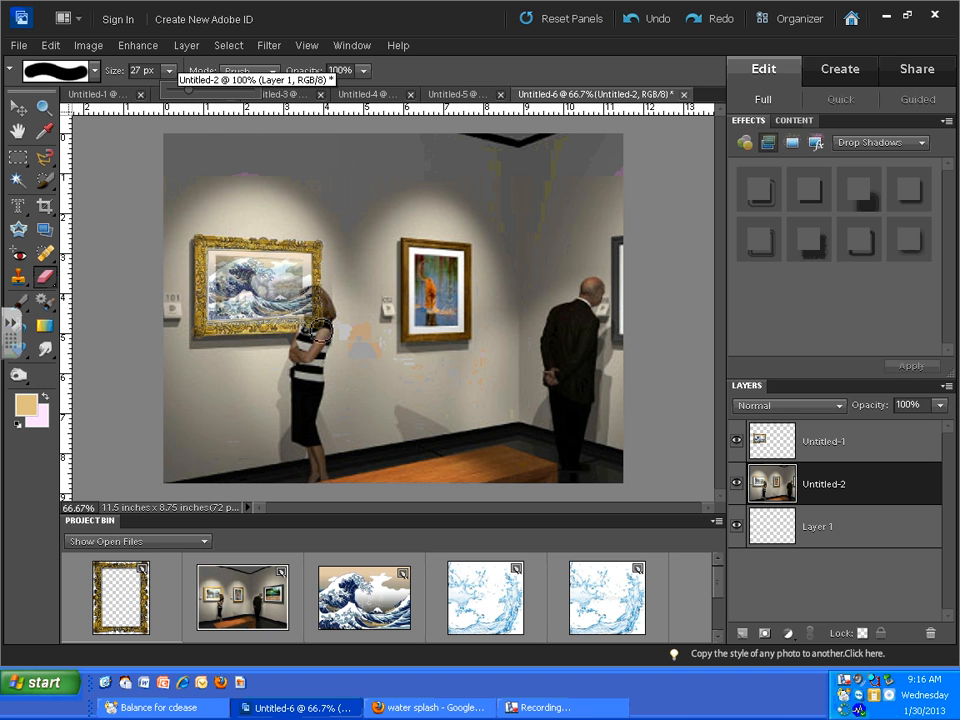
click(635, 20)
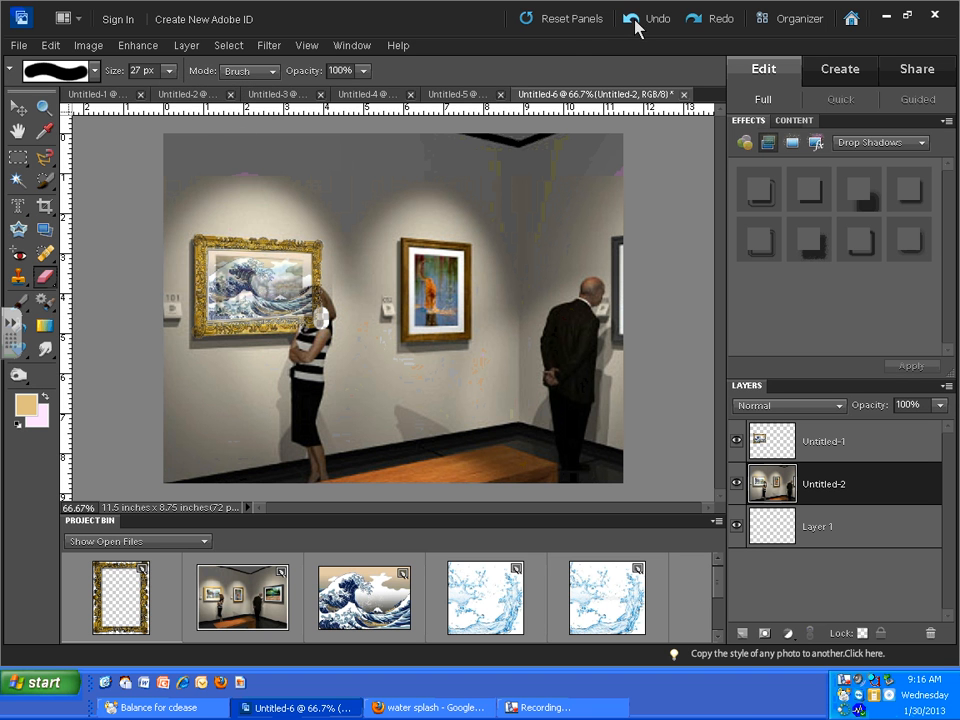
click(635, 20)
- Erase the part of the framed wave layer that covers the woman's head and shoulder
click(825, 484)
double_click(824, 484)
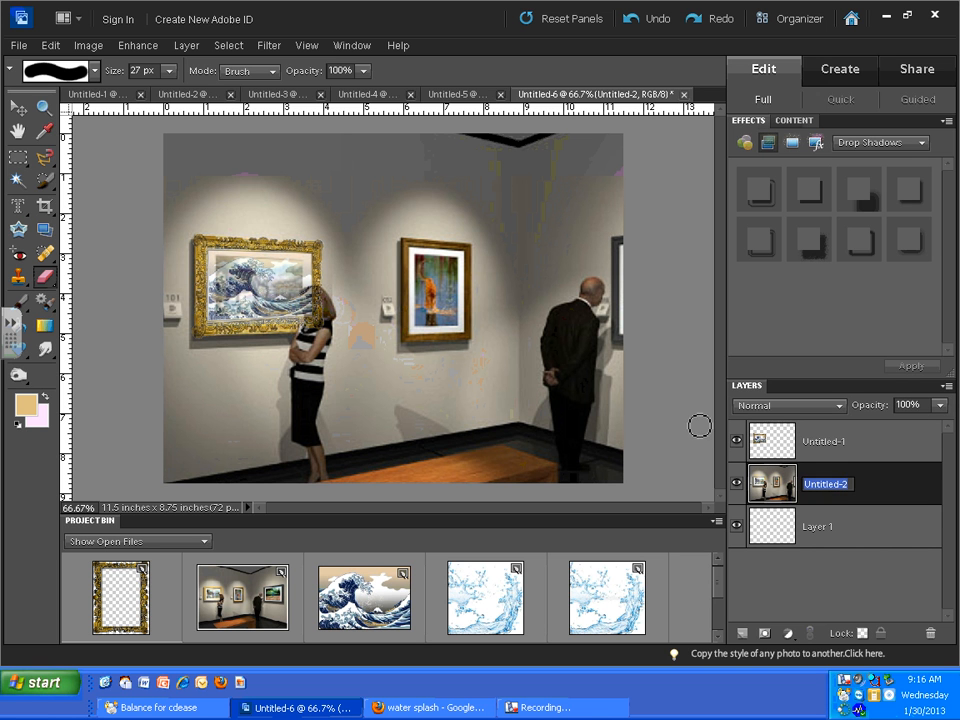
double_click(782, 441)
click(562, 252)
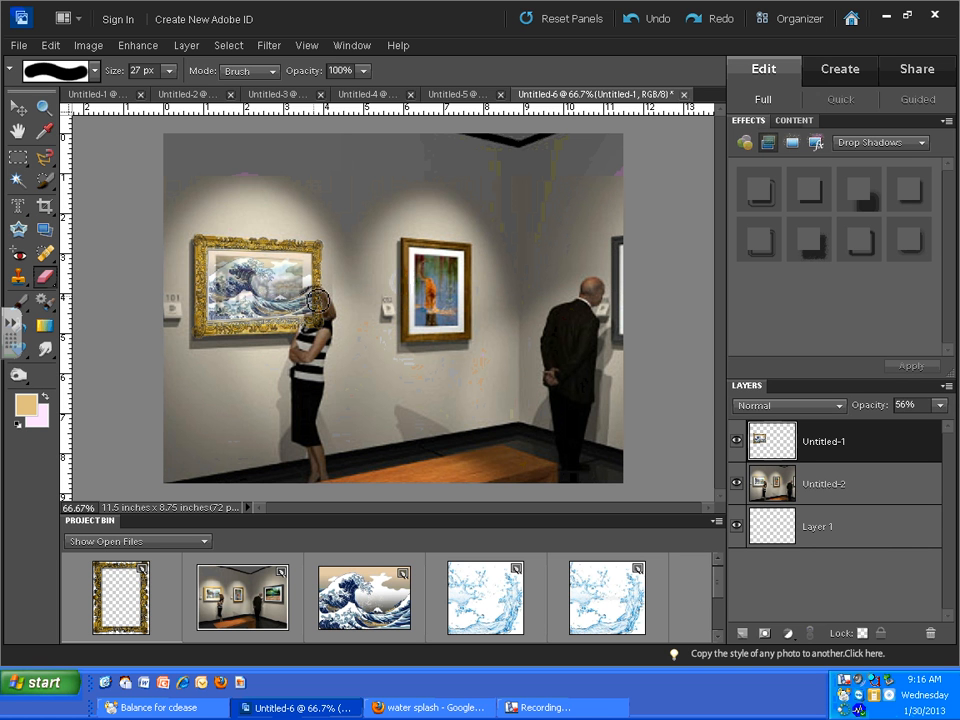
mouse_move(320, 307)
mouse_down()
mouse_move(311, 306)
mouse_move(315, 322)
mouse_up()
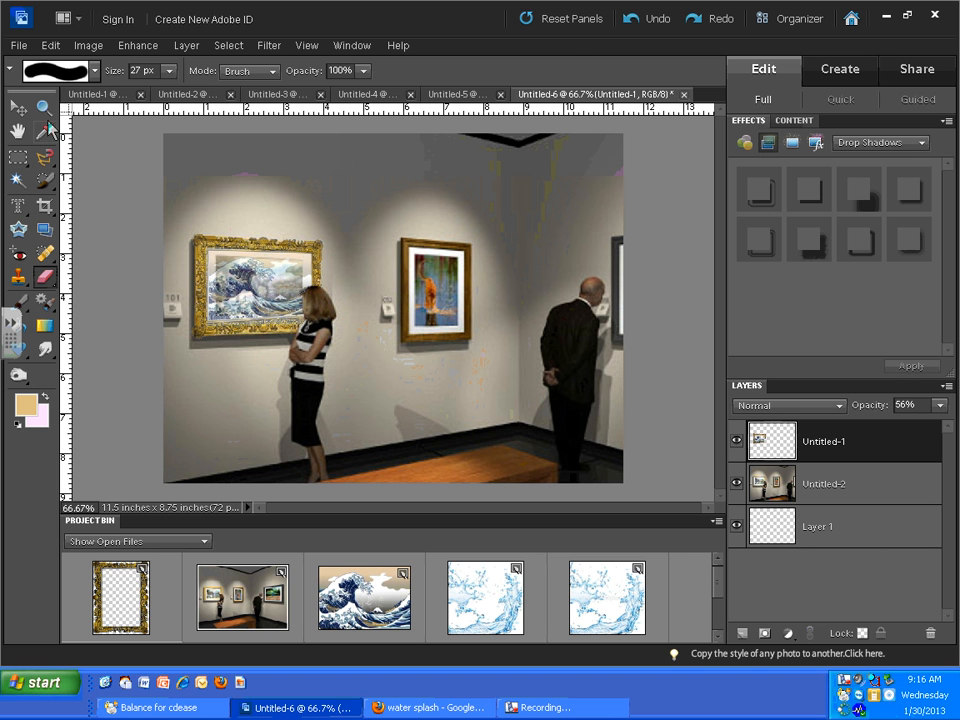
- Lower the framed wave layer's opacity to 34% and erase its remnants along the front edge of the woman's hair
click(44, 107)
click(312, 314)
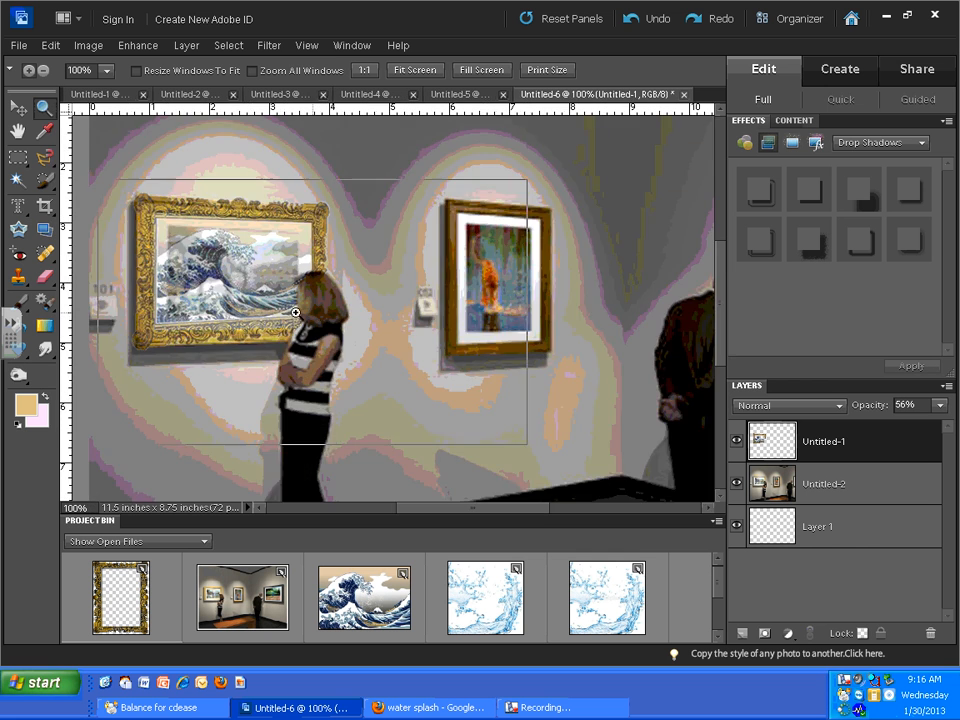
click(300, 310)
click(333, 311)
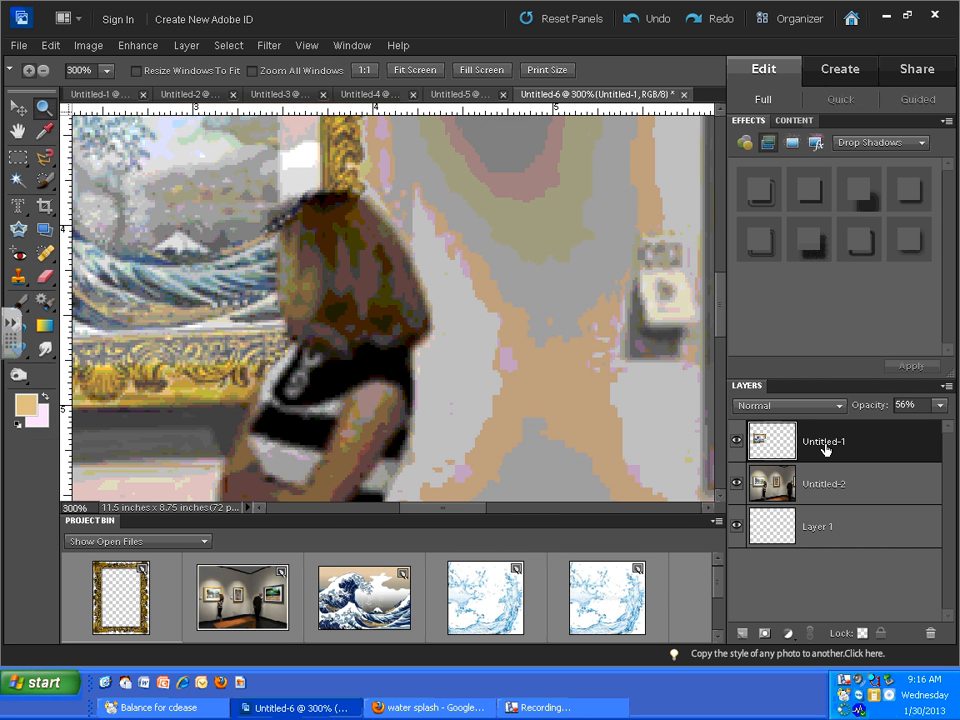
drag(941, 412, 890, 430)
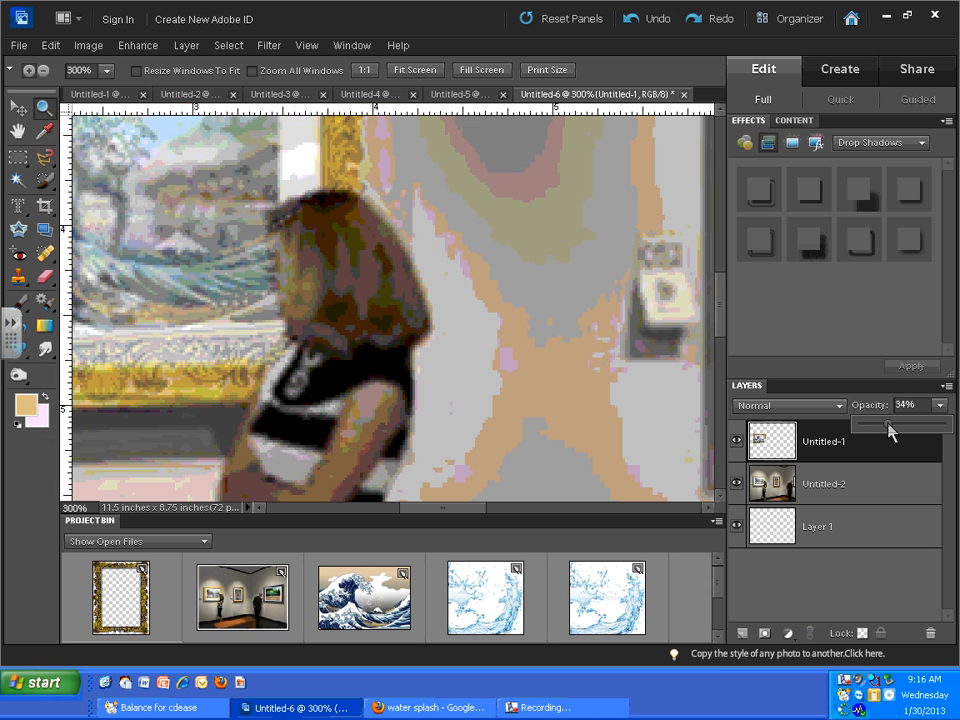
click(45, 277)
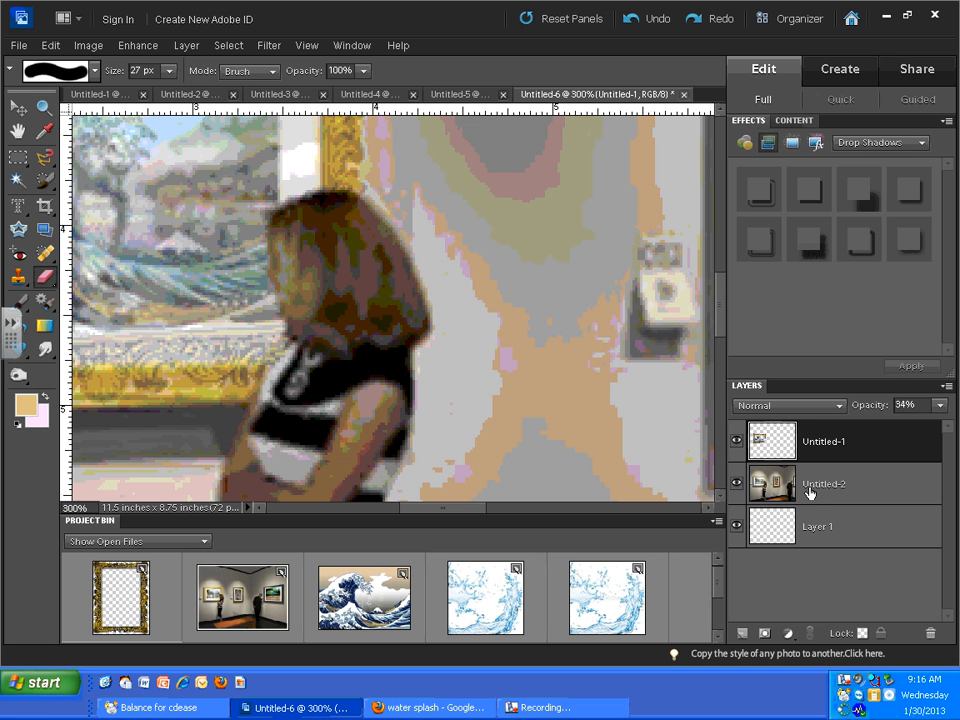
- Restore the framed wave layer's opacity to 100%
click(940, 405)
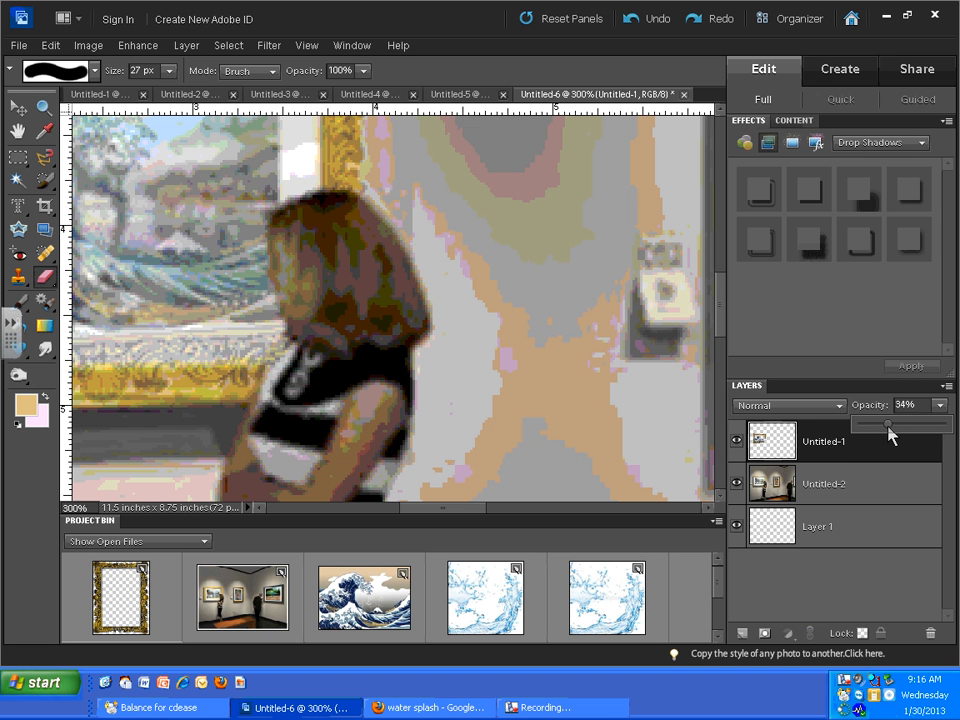
drag(890, 430, 952, 437)
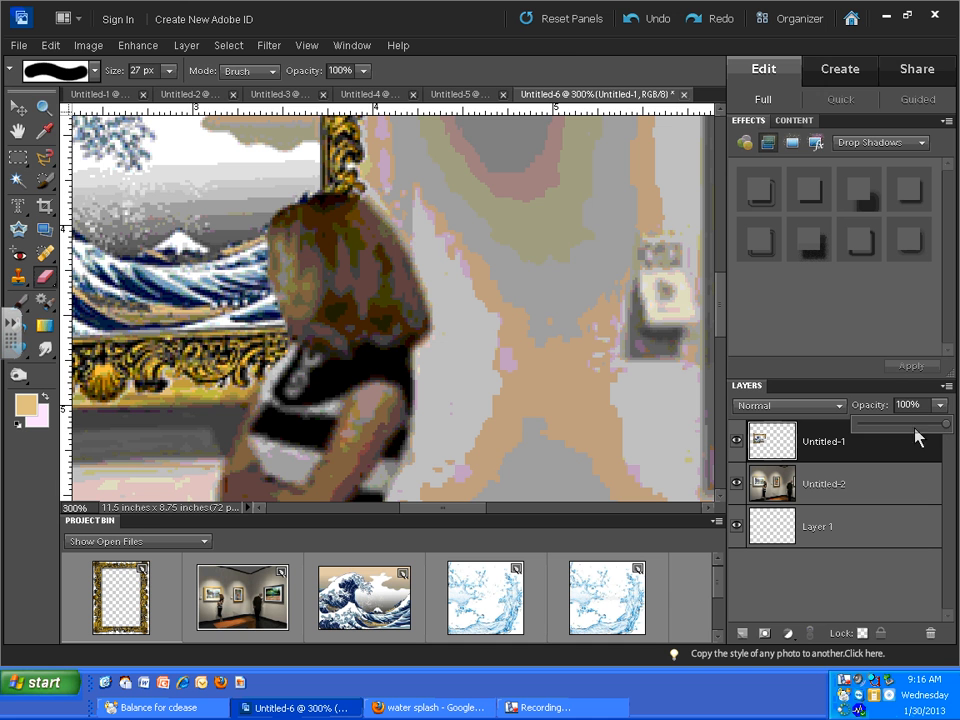
click(43, 106)
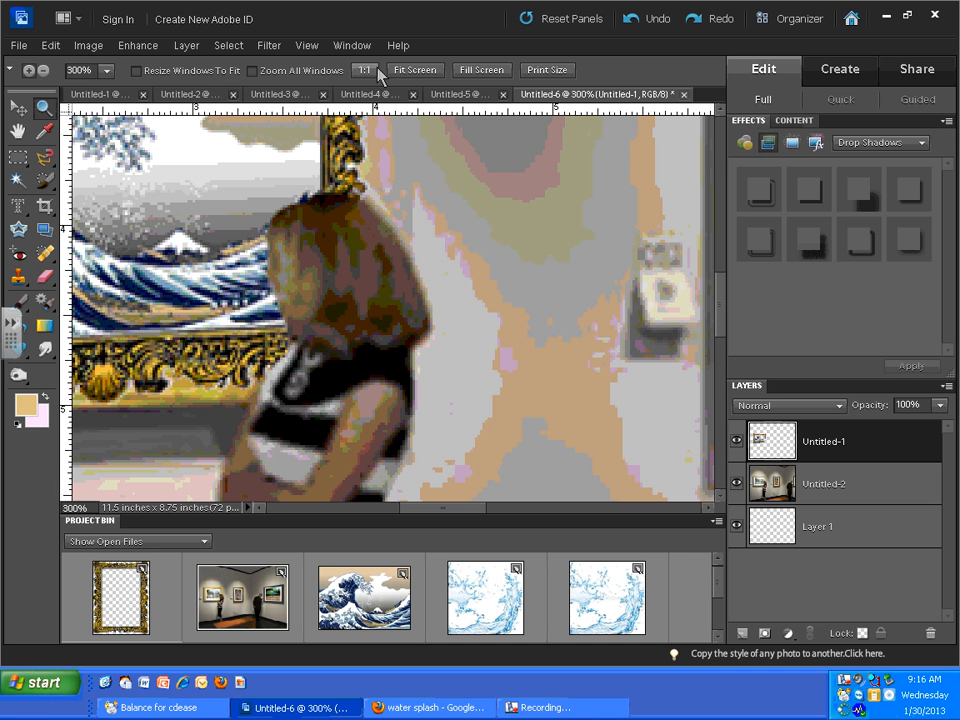
click(412, 70)
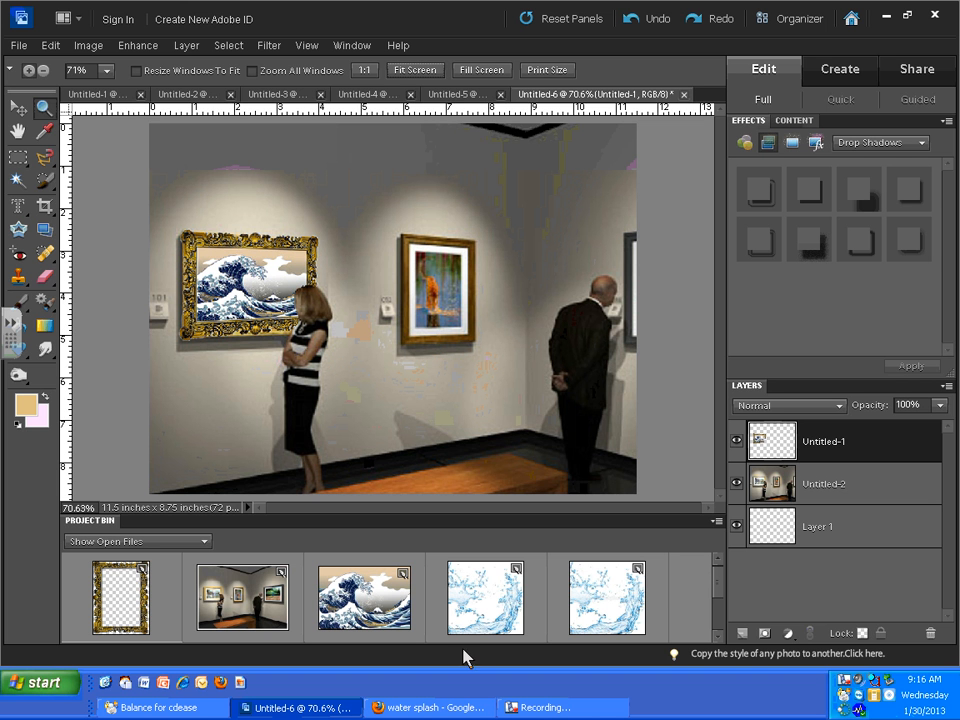
- In the water splash image Untitled-4, select all the white background with the Magic Wand, delete it and clear the selection
click(601, 600)
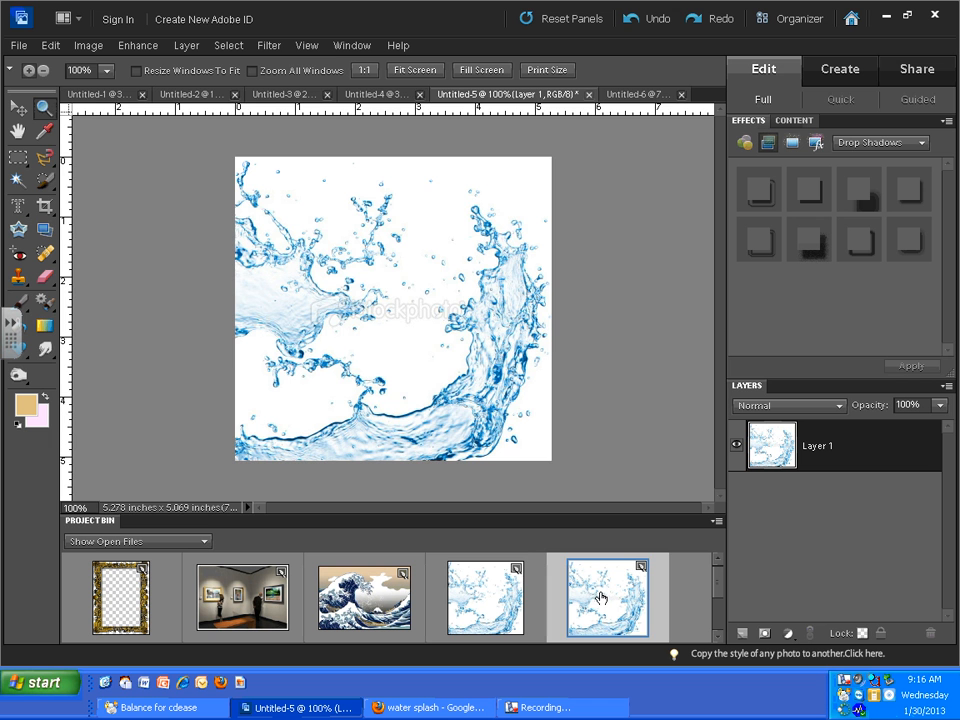
click(479, 596)
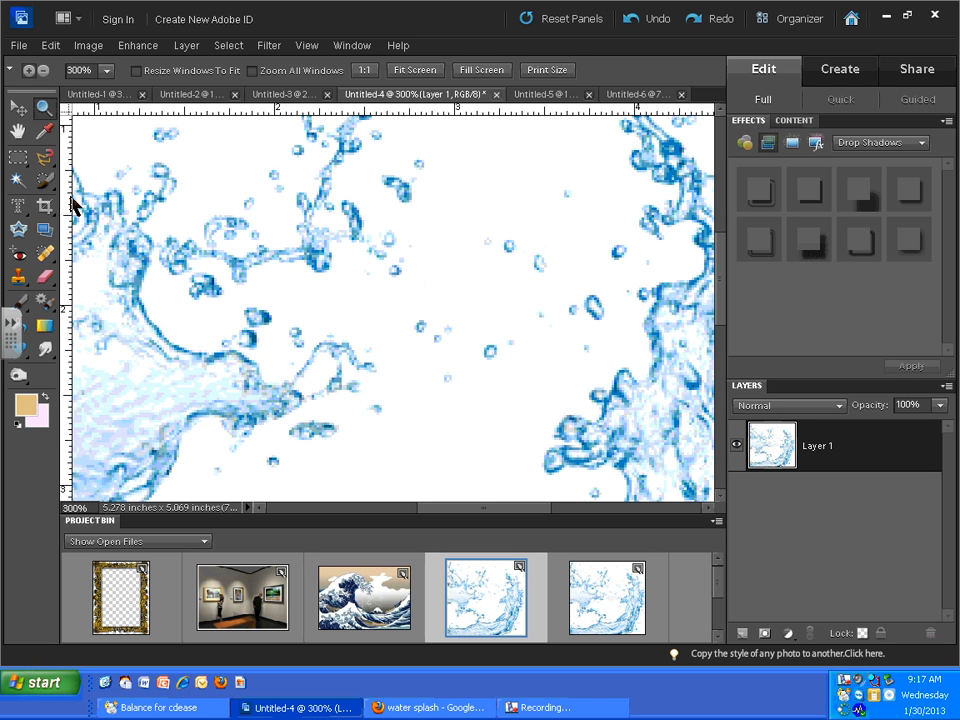
click(44, 71)
drag(199, 221, 624, 476)
click(411, 71)
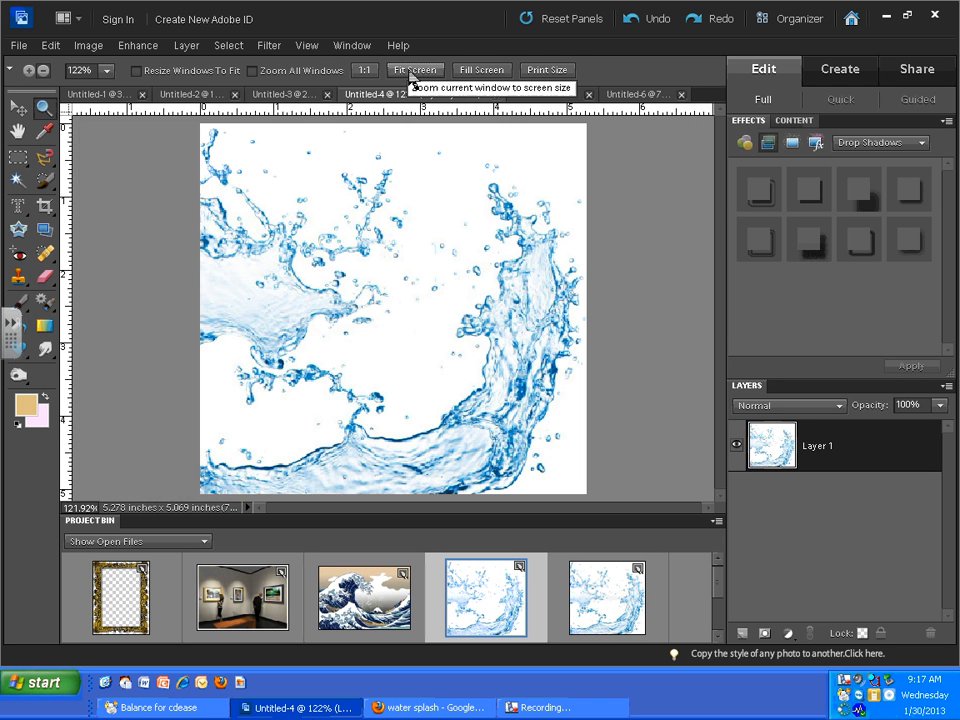
click(18, 181)
click(442, 191)
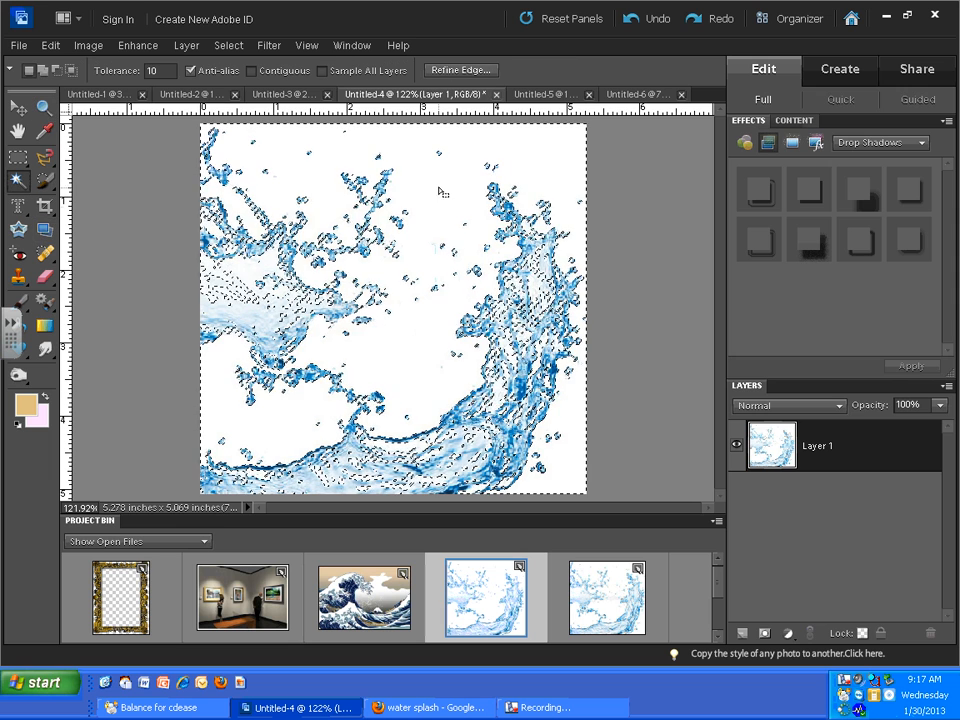
key(Delete)
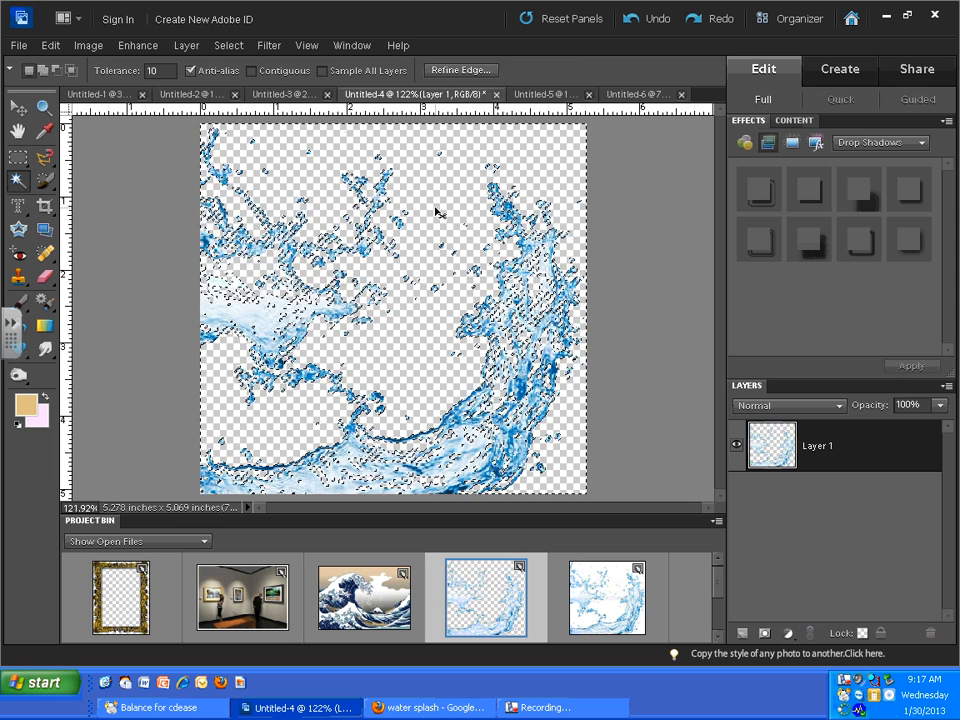
key(ctrl+d)
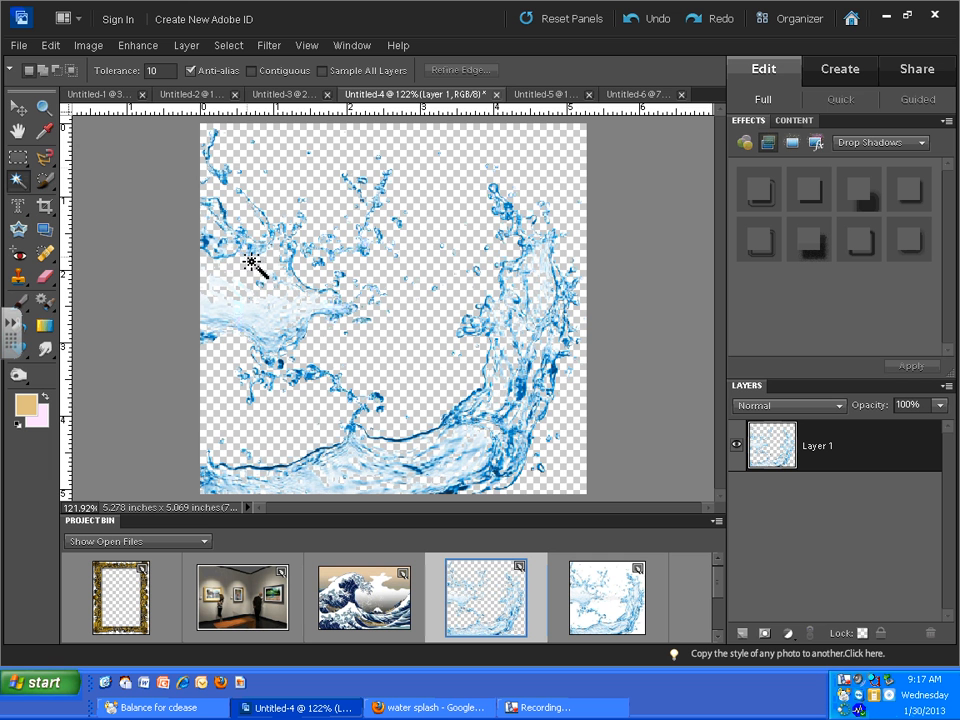
- Try to shrink the water splash to 44.8% and transfer it onto the gallery photo
click(18, 107)
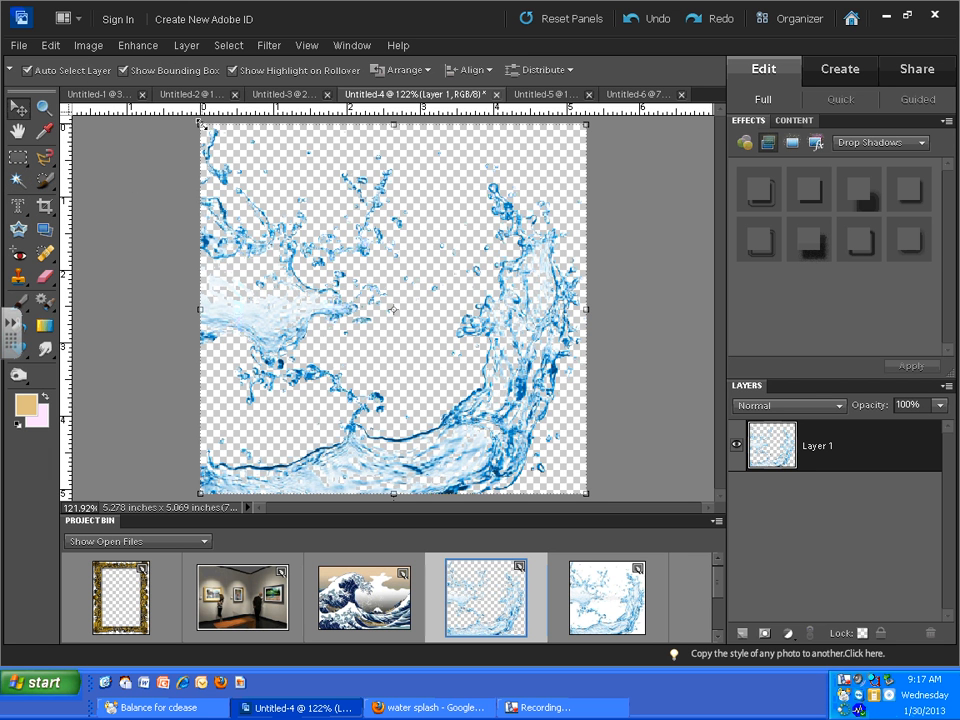
drag(200, 123, 406, 328)
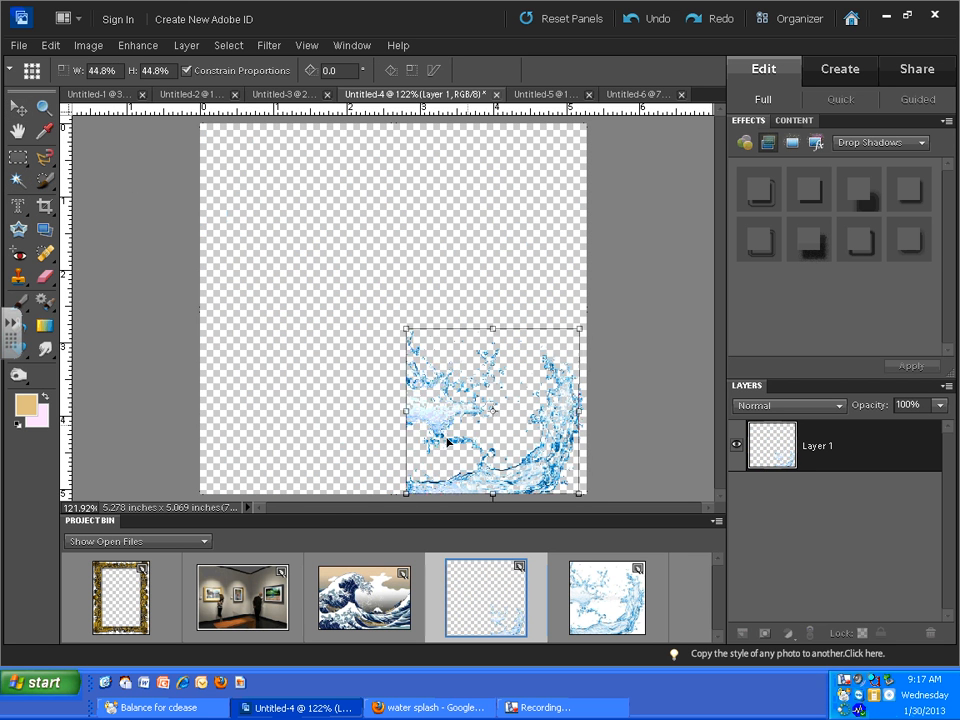
drag(447, 441, 241, 606)
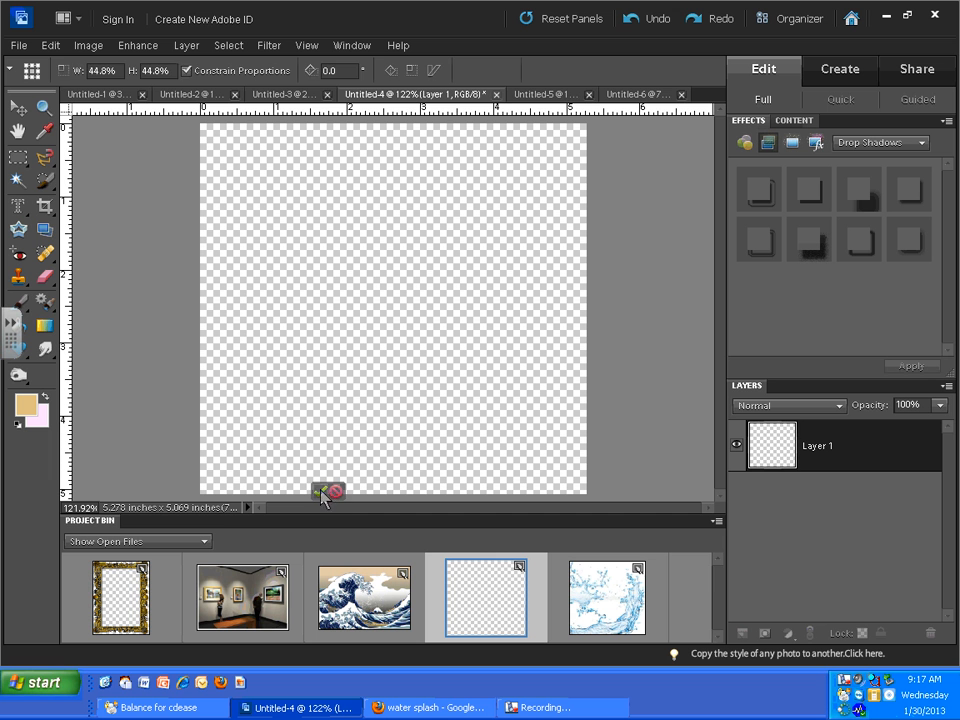
click(322, 492)
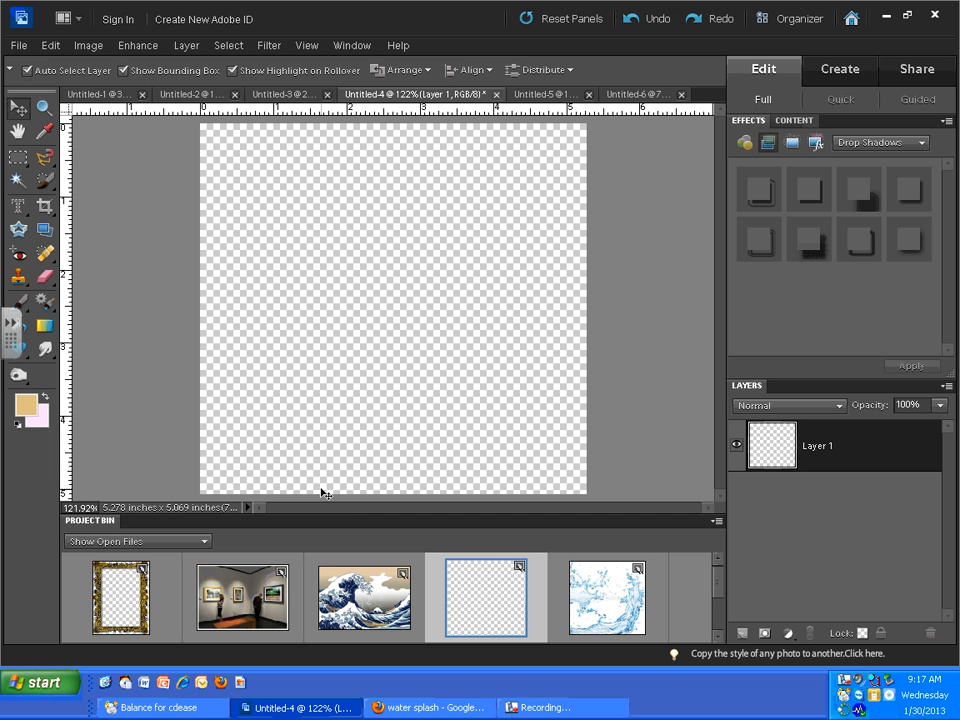
click(634, 19)
- Scale the water splash to 39.5% and place it near the middle of its canvas
drag(210, 130, 434, 345)
drag(466, 412, 332, 286)
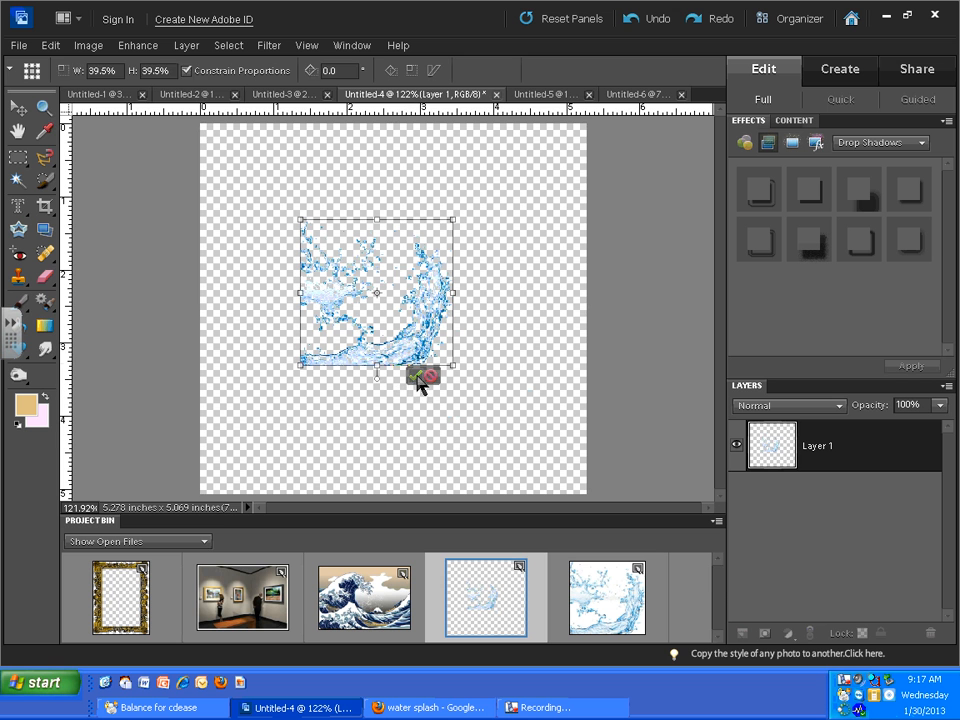
click(416, 377)
- Copy the water splash into gallery photo Untitled-2 and from there into composite Untitled-6, placing it just below the wave painting
drag(345, 358, 242, 597)
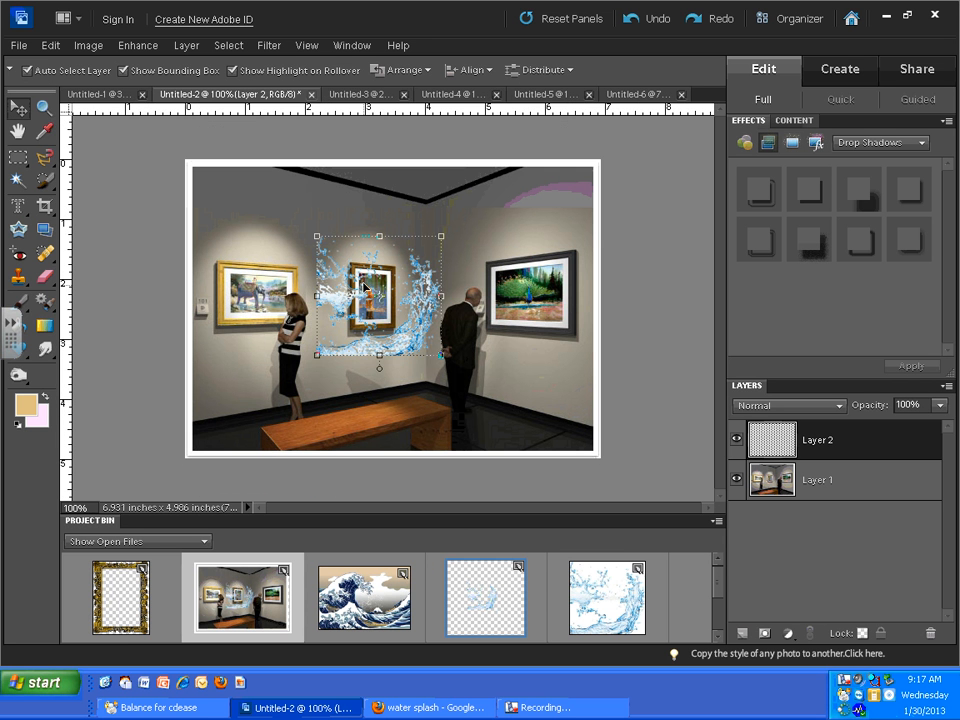
drag(408, 347, 455, 333)
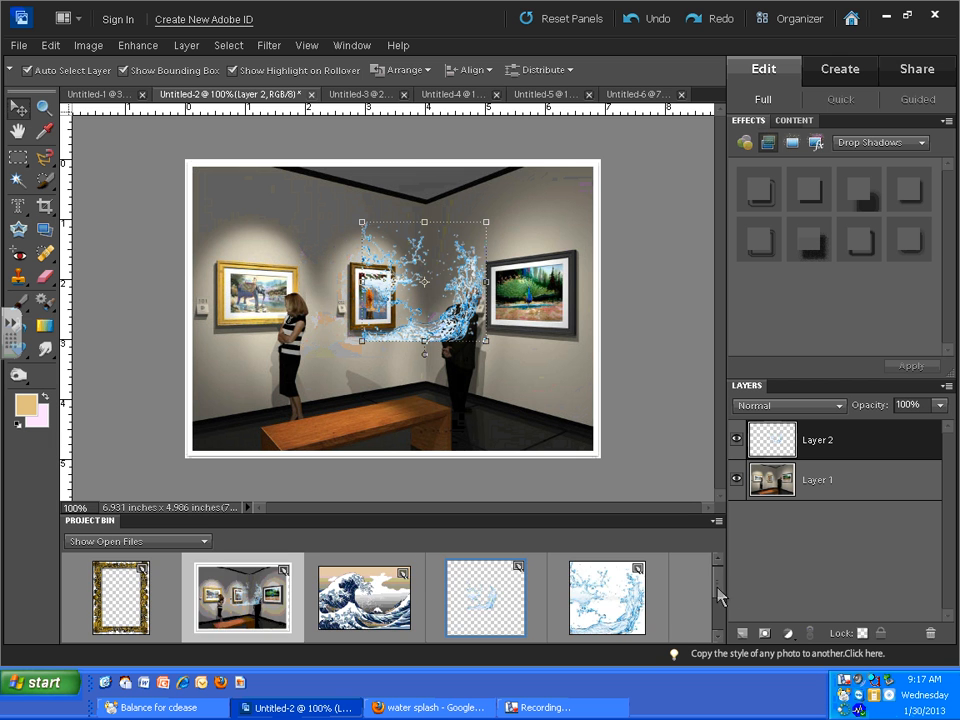
drag(718, 589, 714, 636)
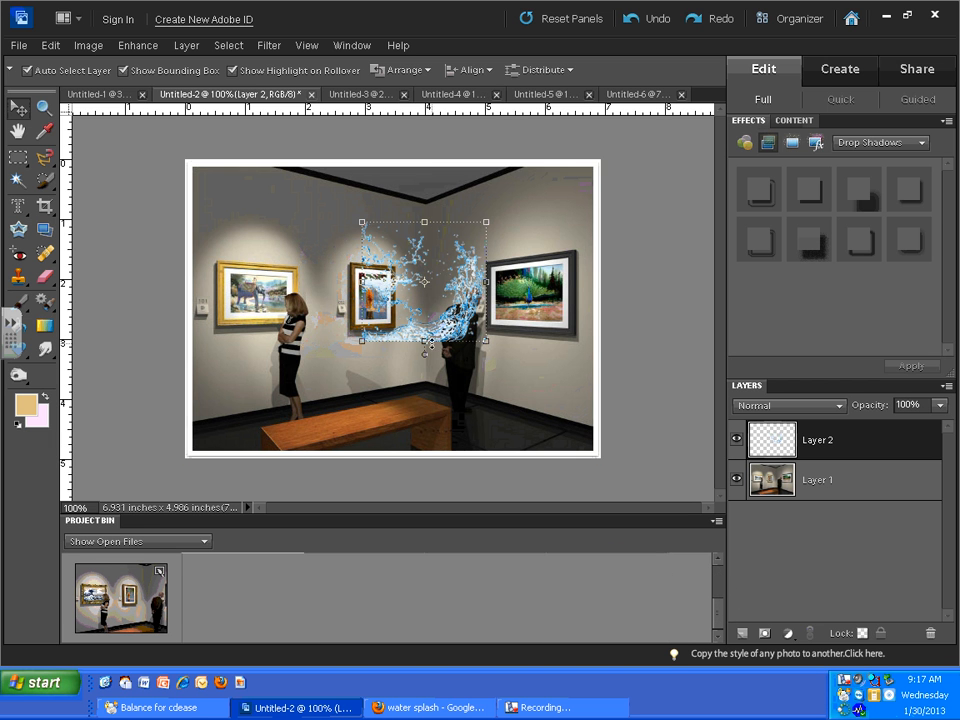
drag(431, 345, 160, 604)
mouse_move(436, 323)
mouse_down()
mouse_move(305, 348)
mouse_move(269, 331)
mouse_move(277, 373)
mouse_up()
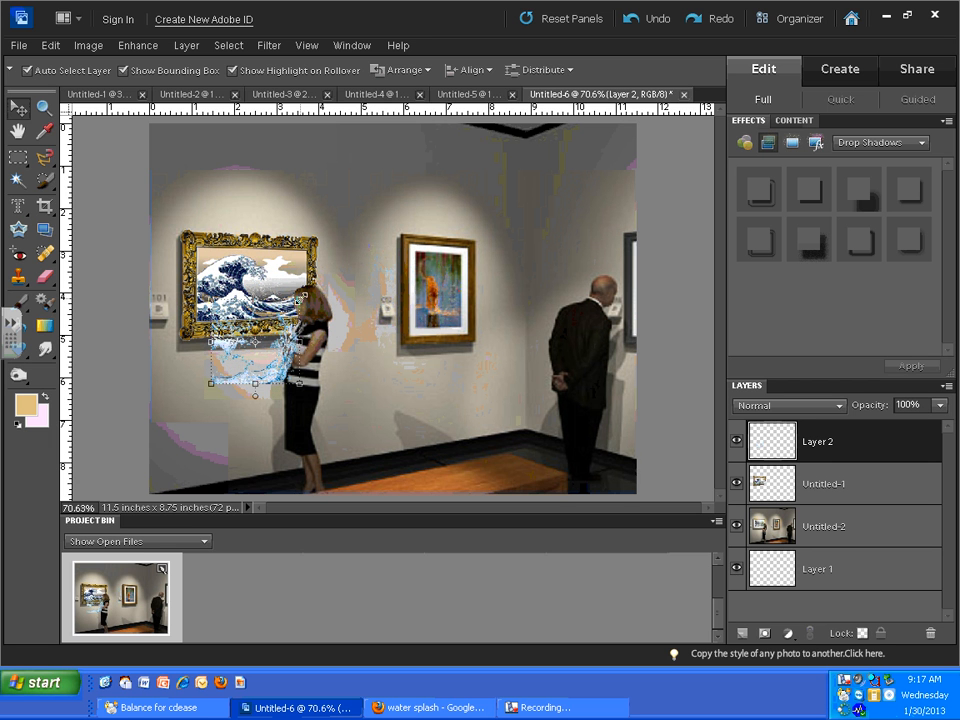
- Rotate the water splash by 49.4°, move it up over the lower part of the wave painting's frame and apply the transformation
drag(307, 293, 323, 358)
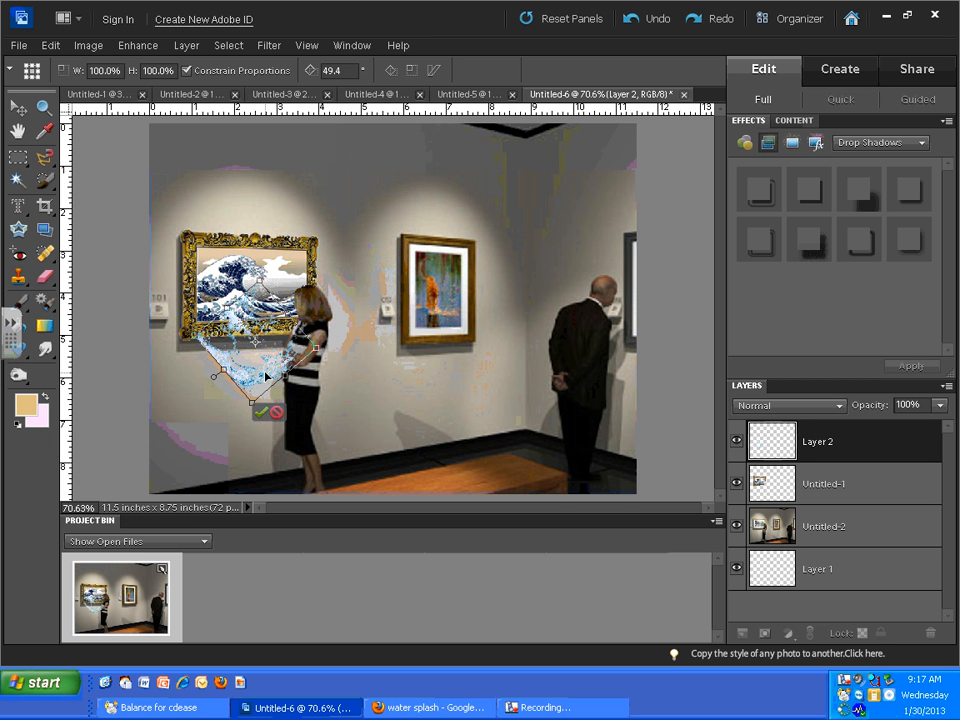
mouse_move(266, 376)
mouse_down()
mouse_move(235, 325)
mouse_move(340, 355)
mouse_move(344, 371)
mouse_move(250, 395)
mouse_move(230, 368)
mouse_move(259, 359)
mouse_up()
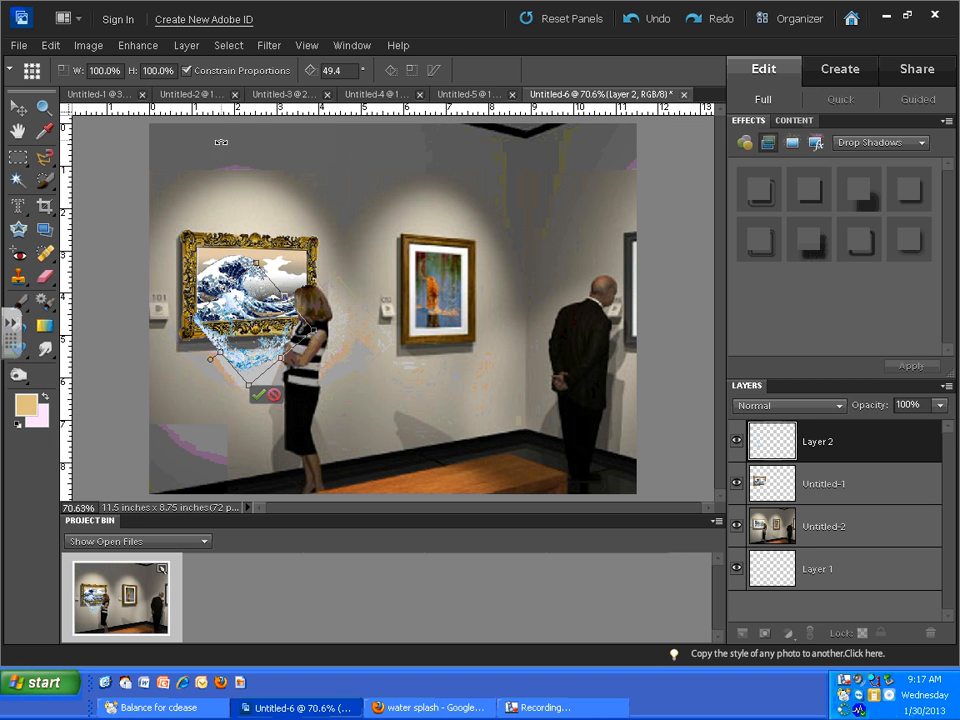
click(42, 105)
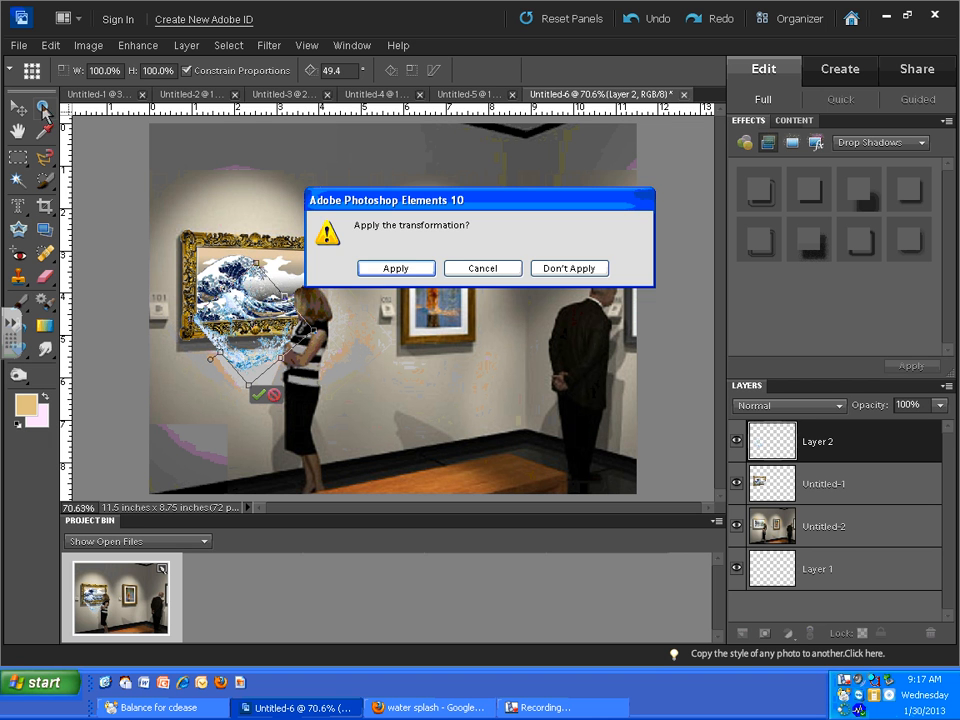
click(396, 269)
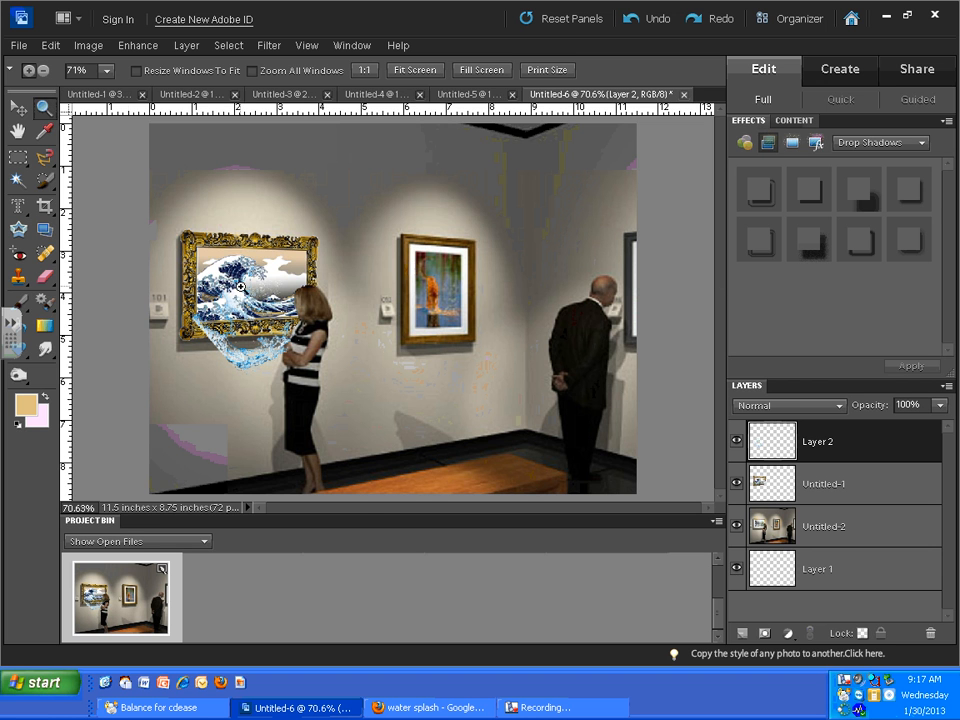
drag(241, 288, 253, 290)
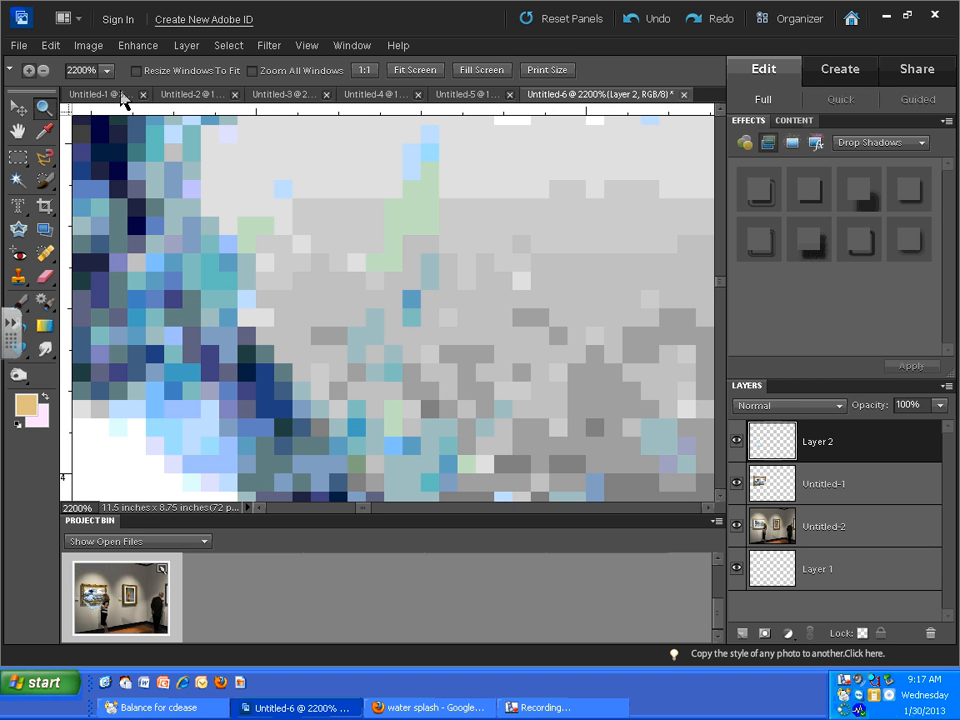
- Nudge the water splash slightly up and right, and erase its part covering the painted wave with the 27 px Eraser
drag(107, 75, 48, 95)
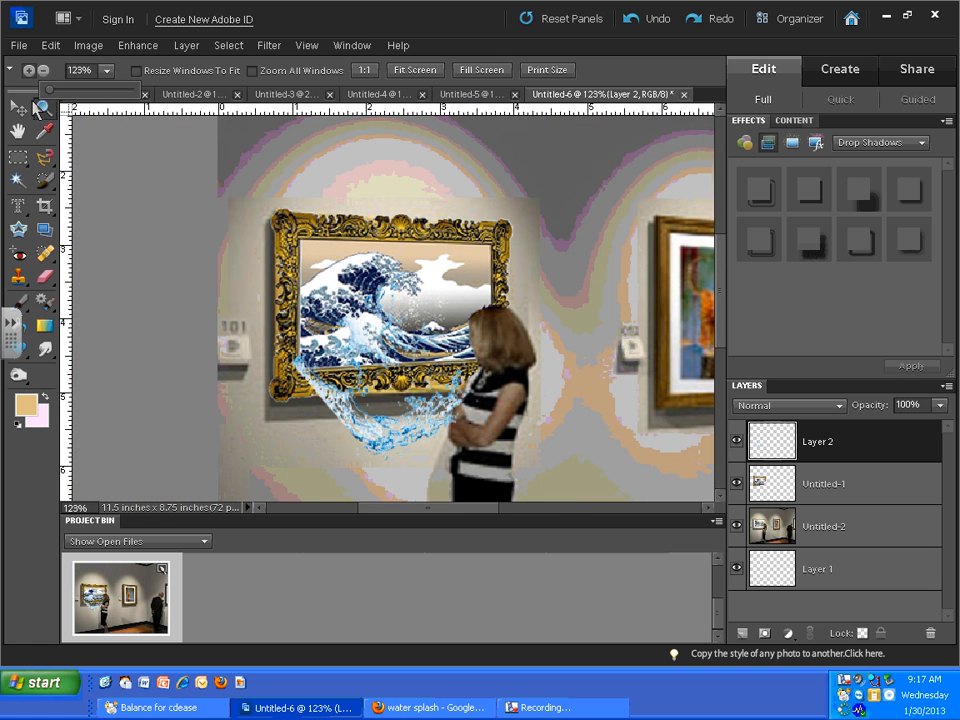
click(19, 107)
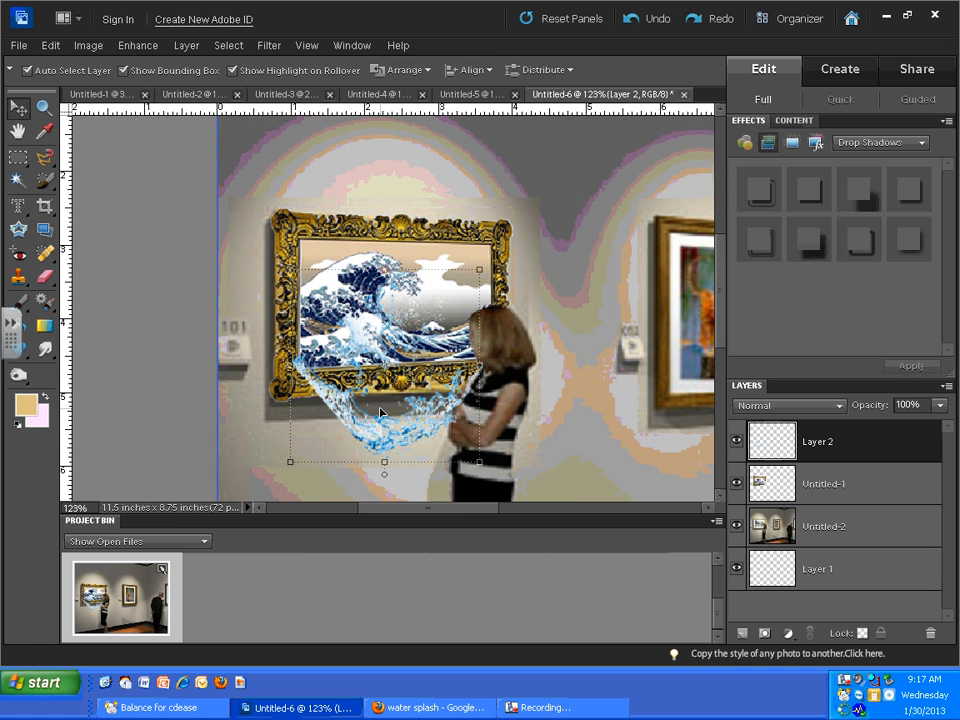
mouse_move(357, 427)
mouse_down()
mouse_move(410, 516)
mouse_move(352, 498)
mouse_move(380, 396)
mouse_move(367, 413)
mouse_up()
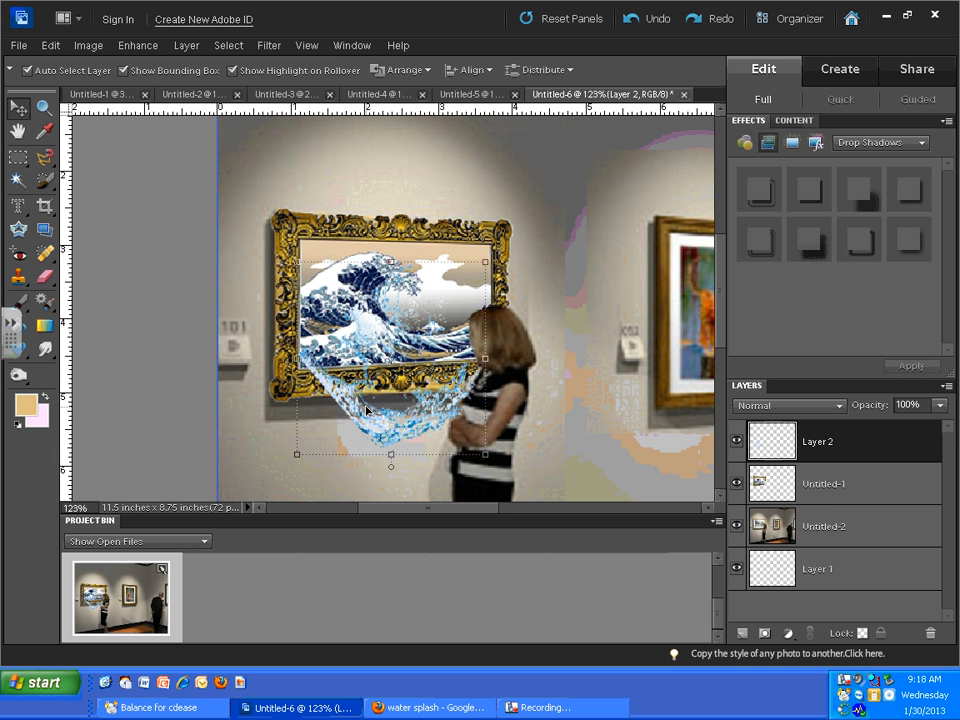
click(44, 277)
mouse_move(326, 337)
mouse_down()
mouse_move(412, 331)
mouse_move(388, 296)
mouse_move(386, 264)
mouse_move(394, 310)
mouse_move(395, 278)
mouse_move(373, 340)
mouse_move(339, 293)
mouse_move(312, 336)
mouse_move(379, 347)
mouse_up()
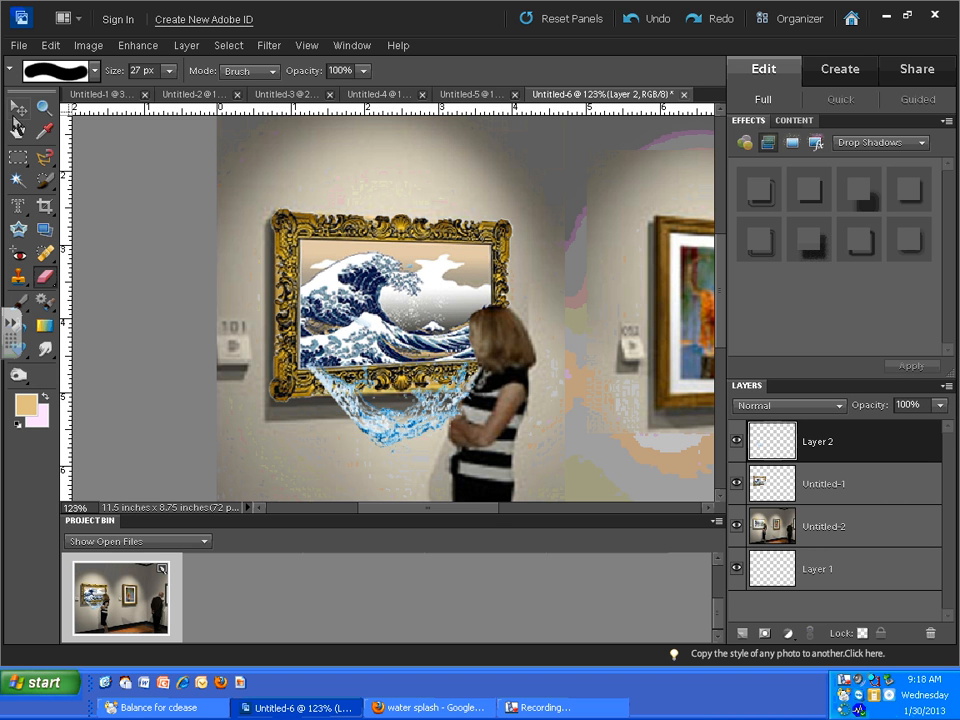
- Rotate the trimmed water splash by 9.8° and apply the transformation
click(18, 106)
drag(490, 458, 466, 472)
mouse_move(376, 435)
mouse_down()
mouse_move(379, 444)
mouse_move(471, 410)
mouse_move(389, 435)
mouse_up()
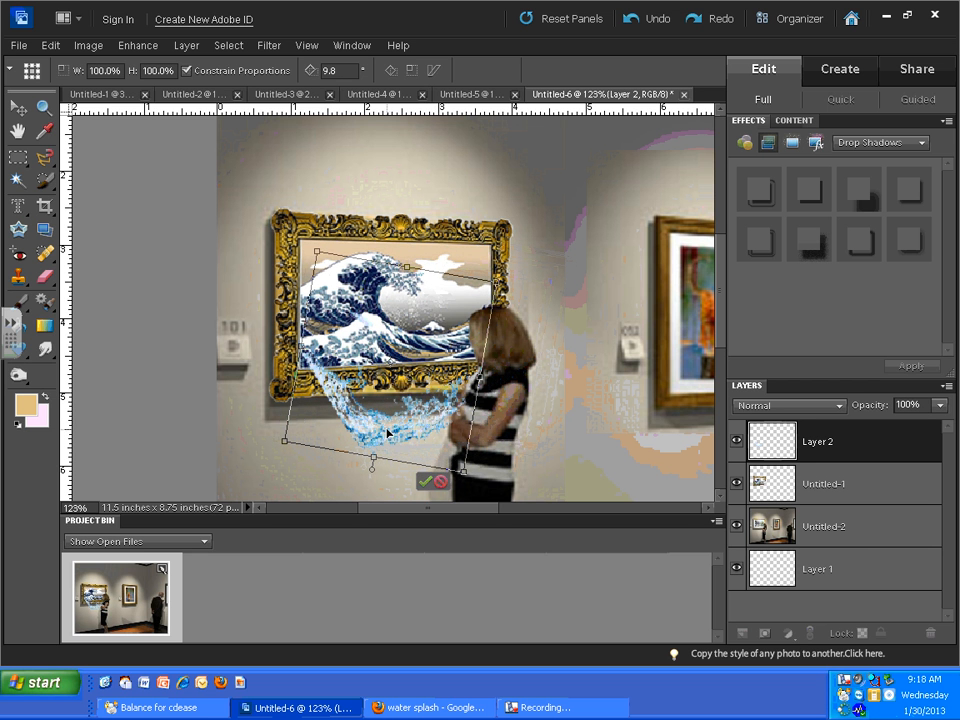
click(424, 484)
click(587, 415)
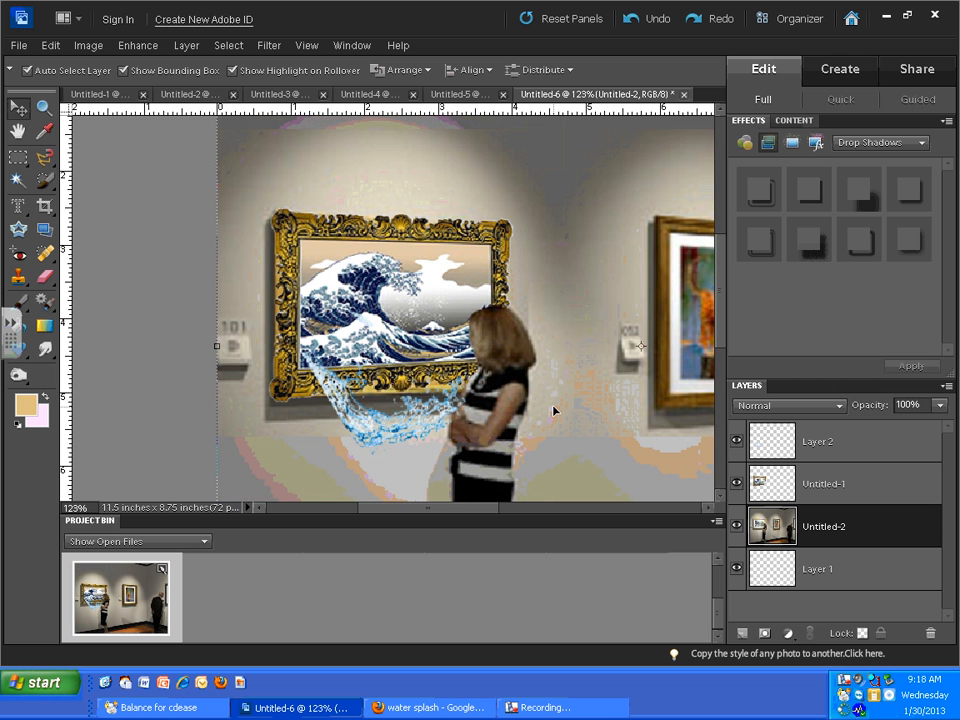
- Move the water splash to the right so that it overlaps the woman's arms
mouse_move(722, 323)
mouse_down()
mouse_move(706, 400)
mouse_move(716, 330)
mouse_up()
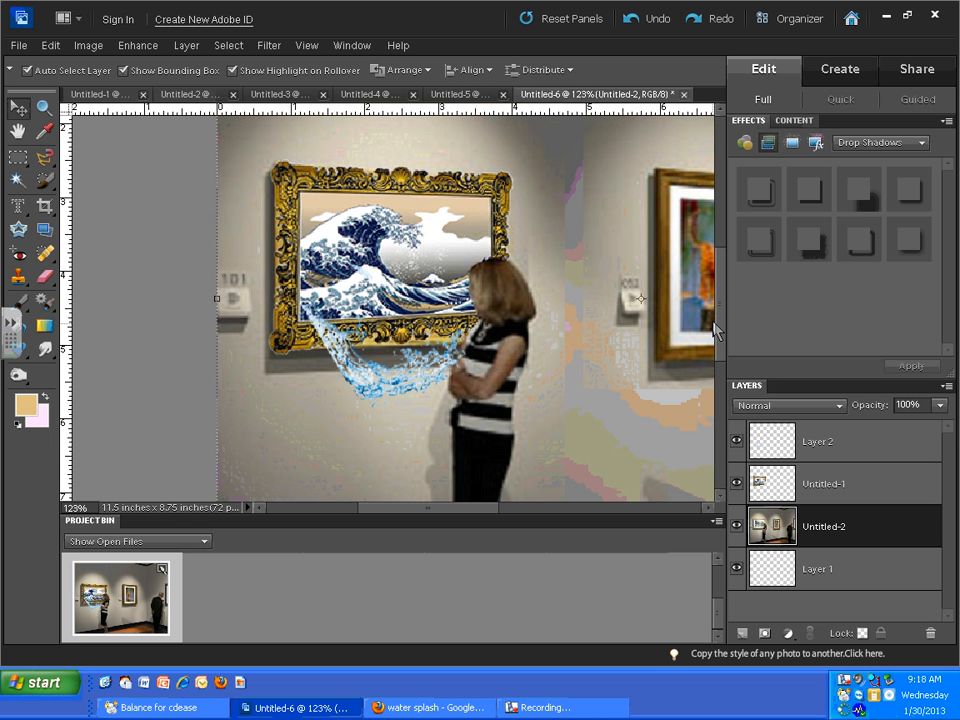
mouse_move(715, 326)
mouse_down()
mouse_move(718, 388)
mouse_move(715, 330)
mouse_up()
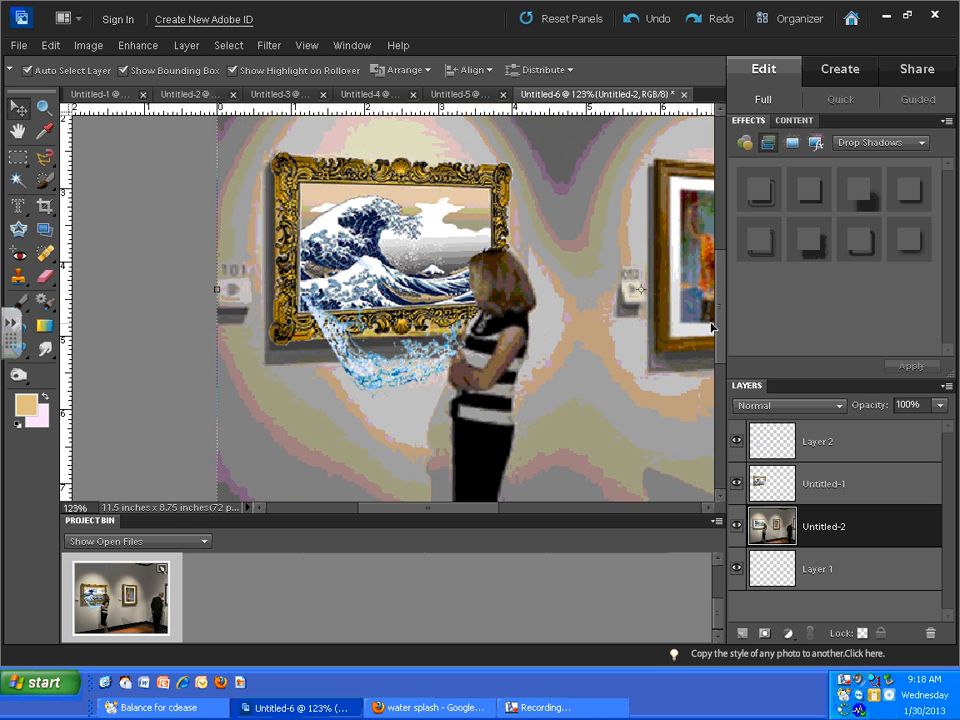
click(365, 390)
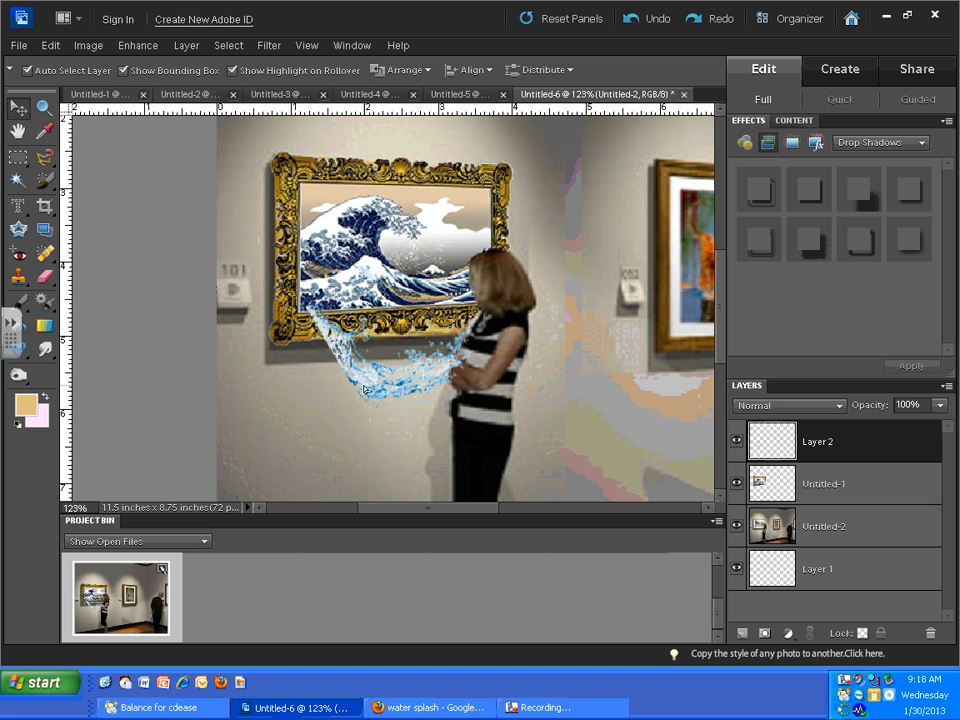
click(608, 396)
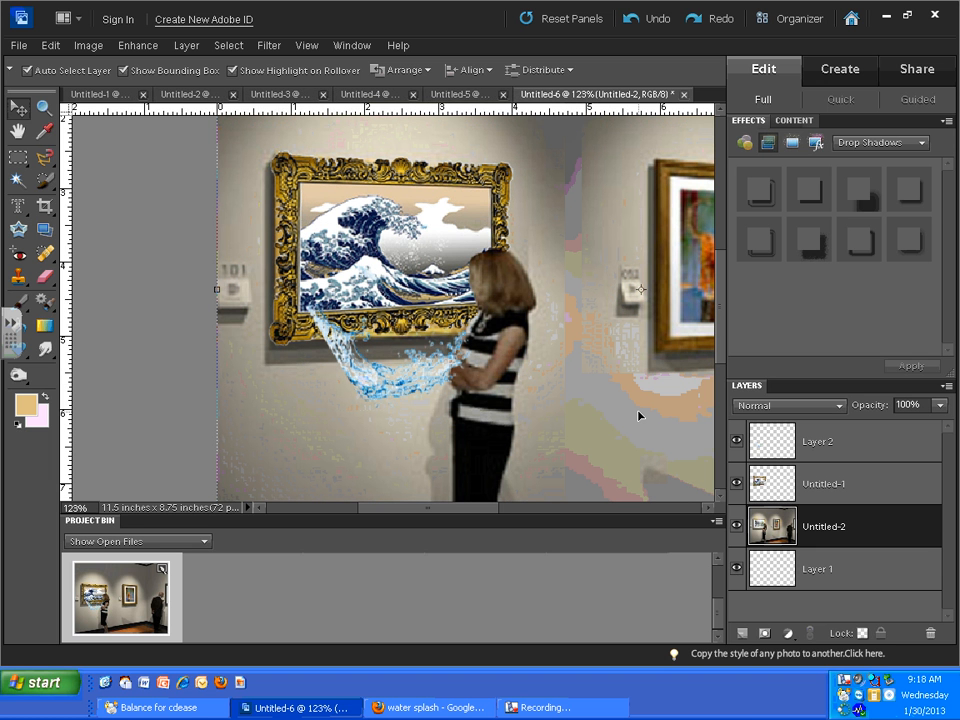
drag(348, 380, 416, 371)
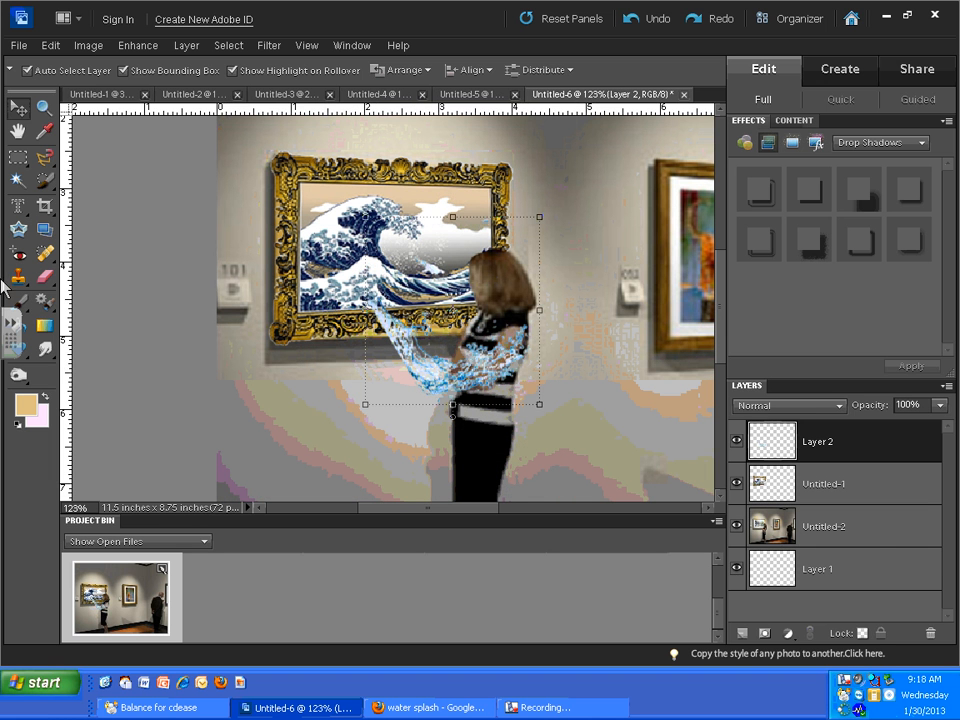
click(44, 276)
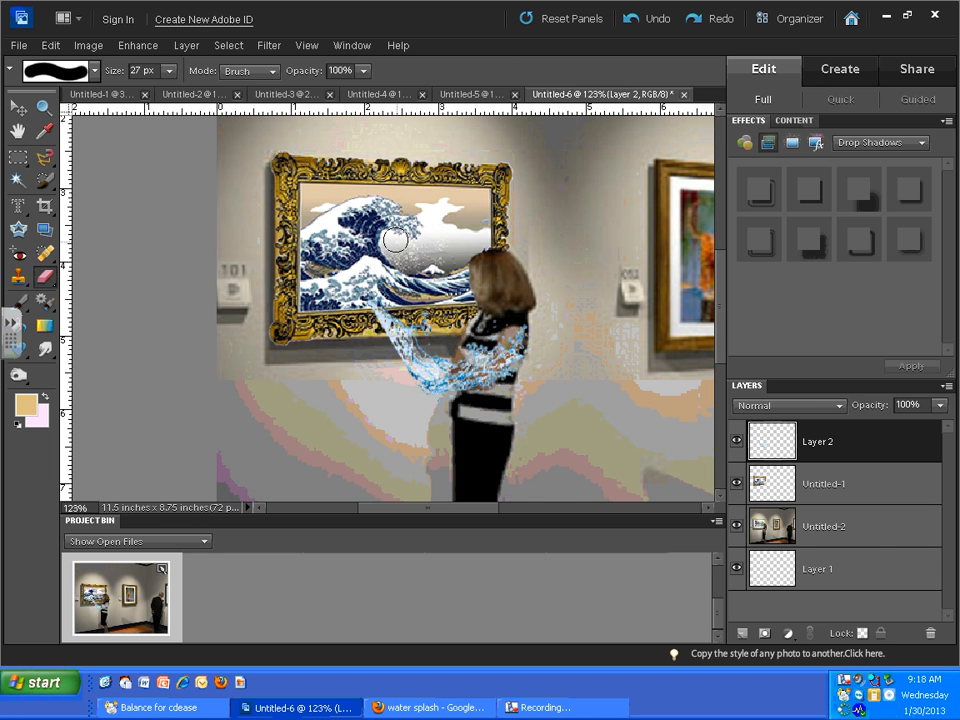
click(18, 106)
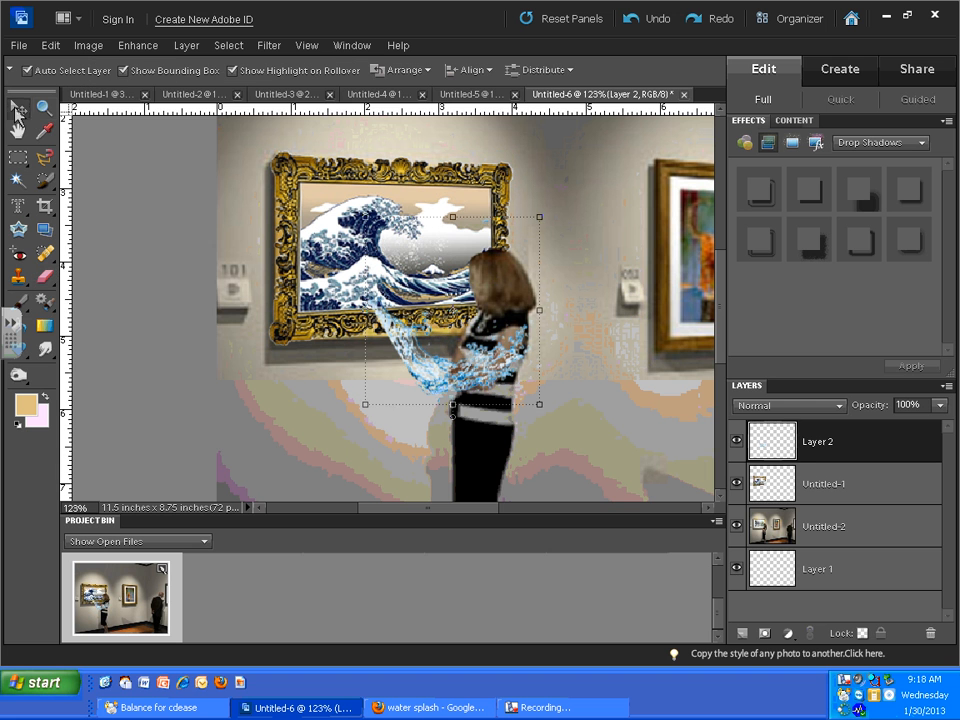
click(565, 445)
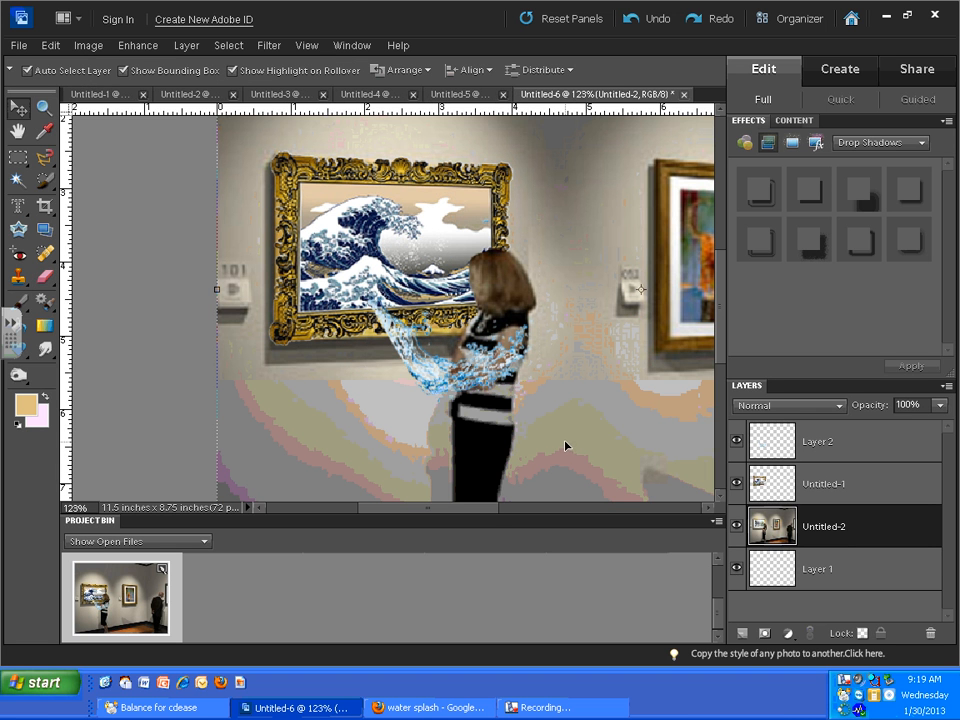
- Apply an offset drop shadow preset to the water splash on Layer 2 and move the splash left, beneath the wave painting
double_click(820, 442)
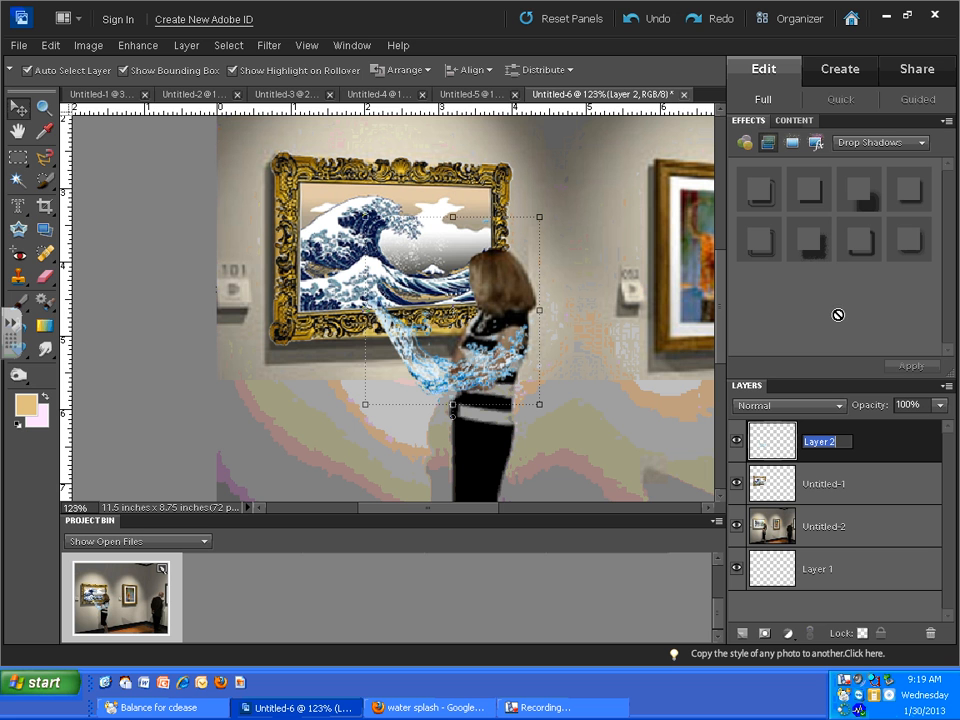
double_click(855, 195)
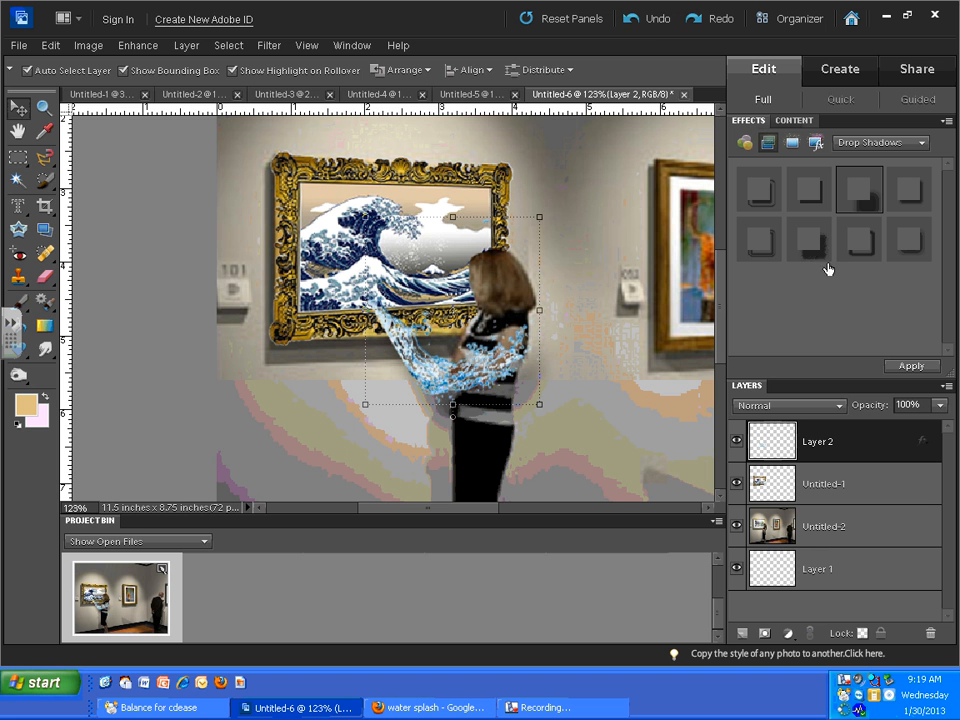
click(631, 20)
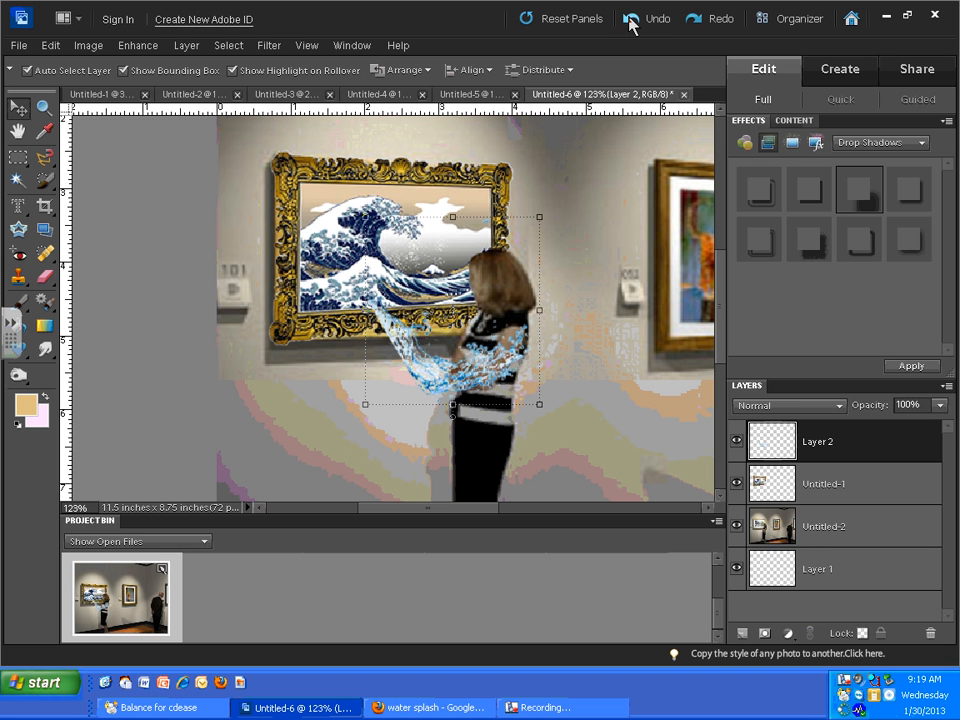
click(695, 22)
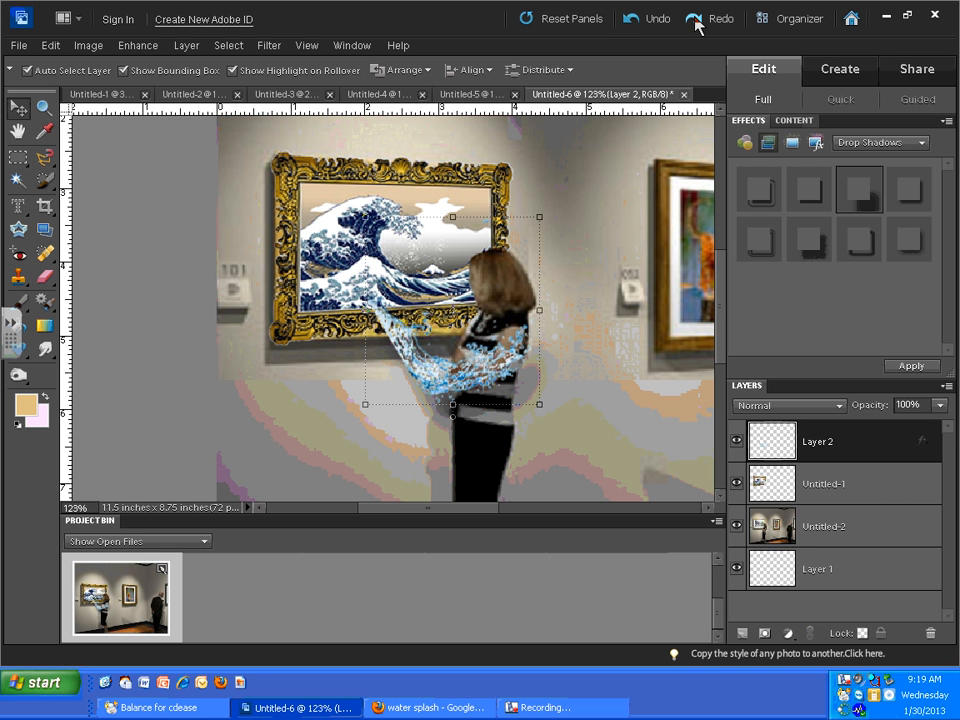
click(613, 444)
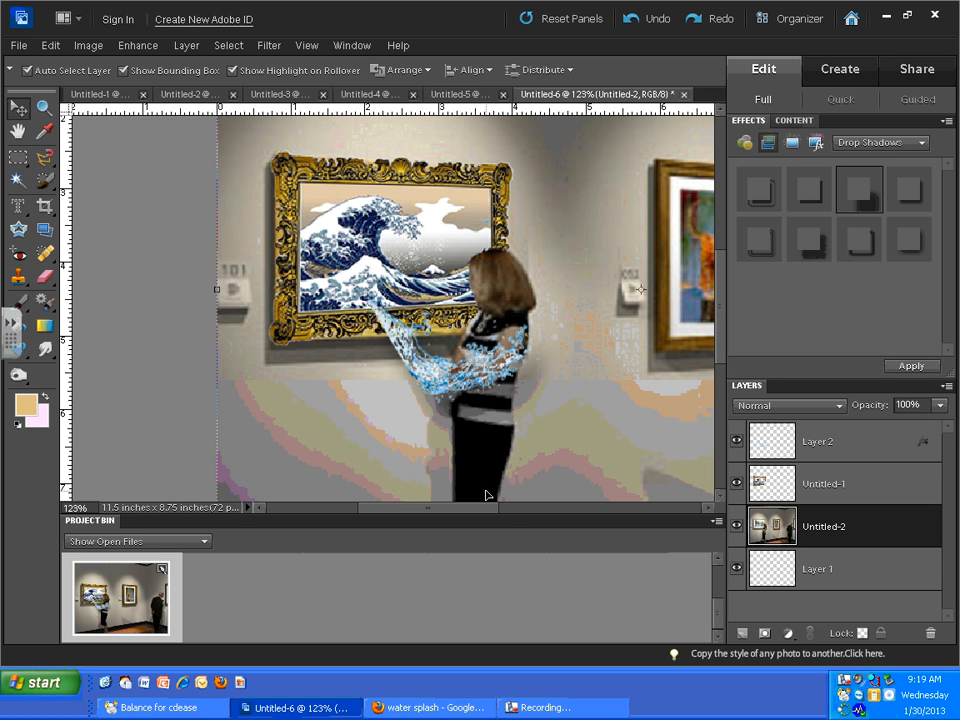
drag(453, 392, 395, 377)
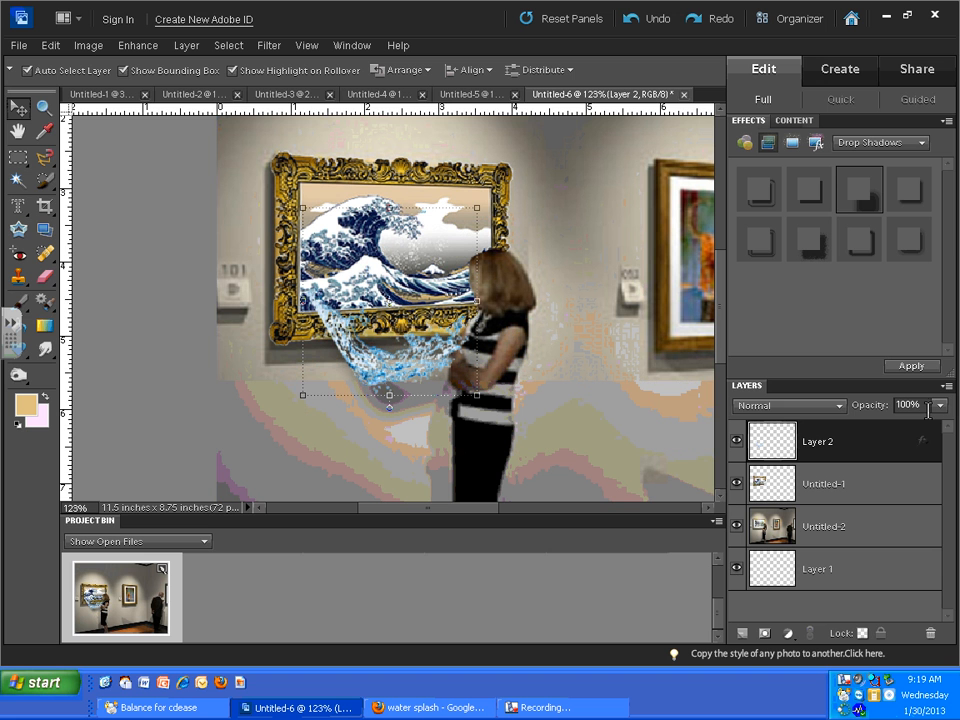
click(551, 437)
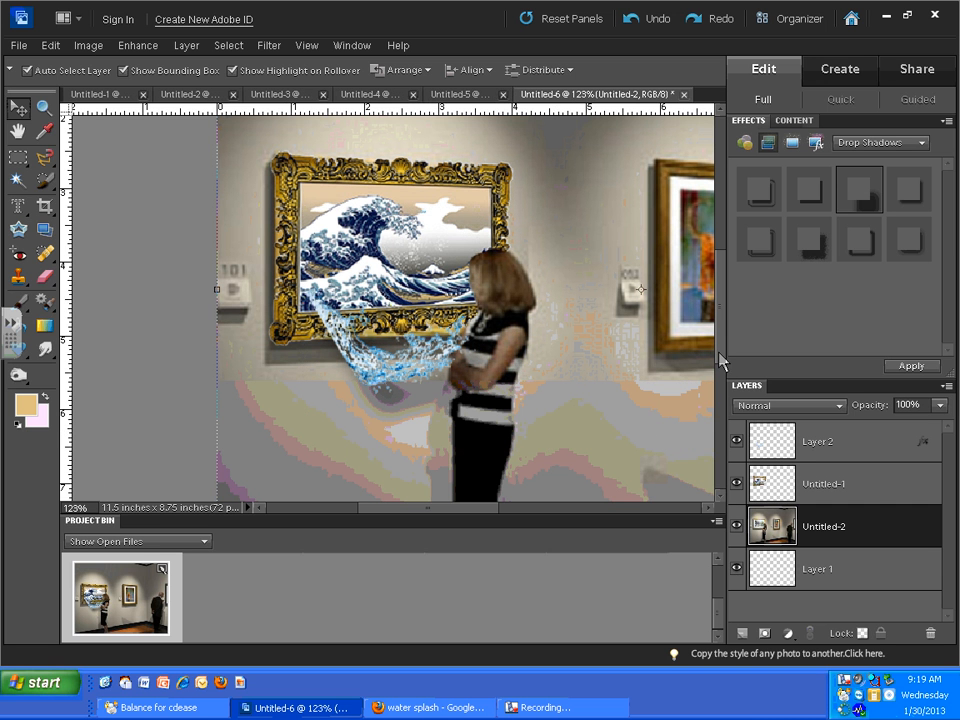
drag(719, 353, 720, 380)
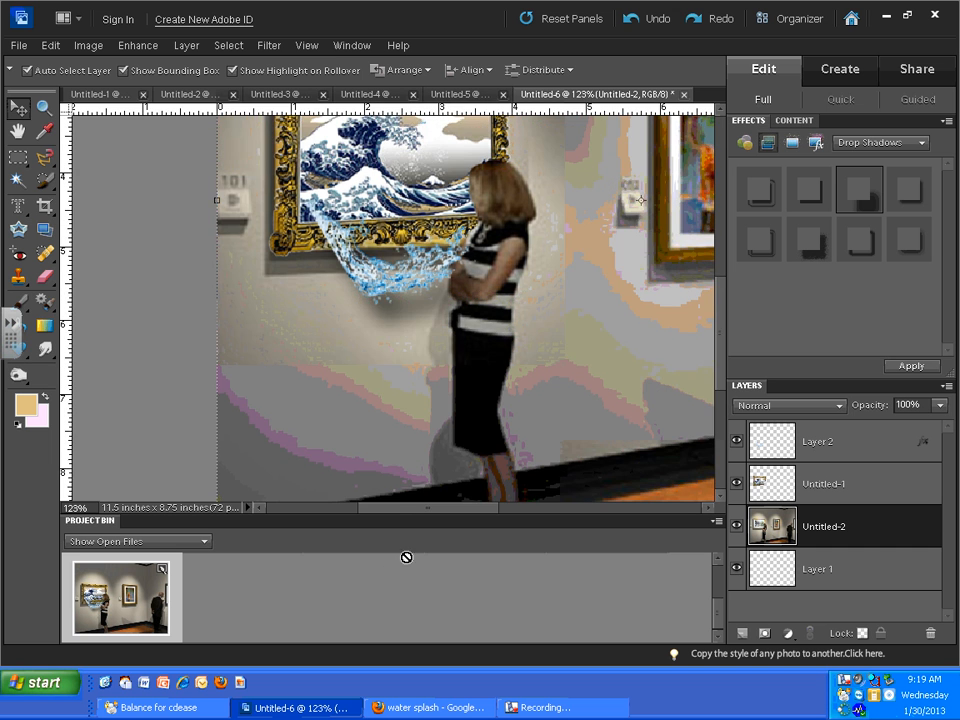
drag(399, 510, 484, 510)
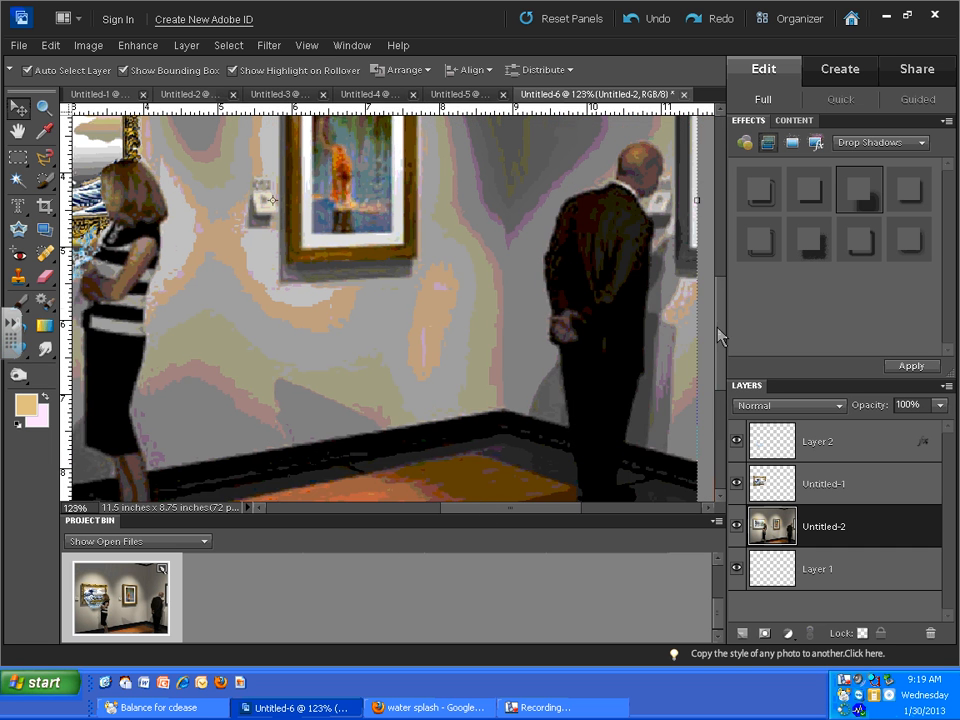
drag(720, 337, 716, 294)
drag(486, 514, 437, 506)
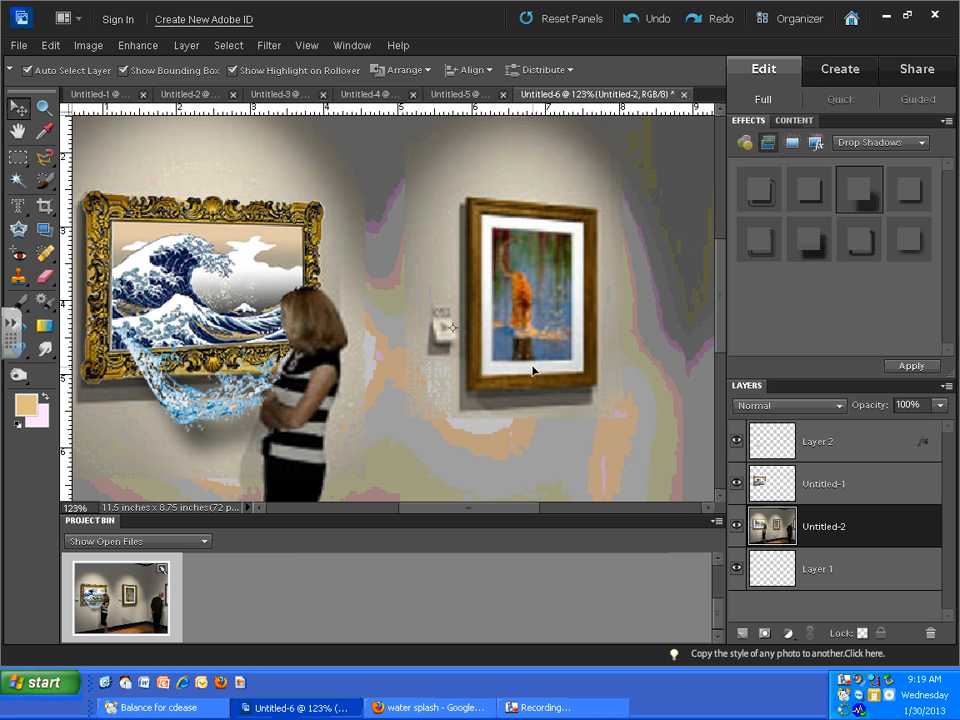
click(553, 707)
click(857, 566)
click(793, 568)
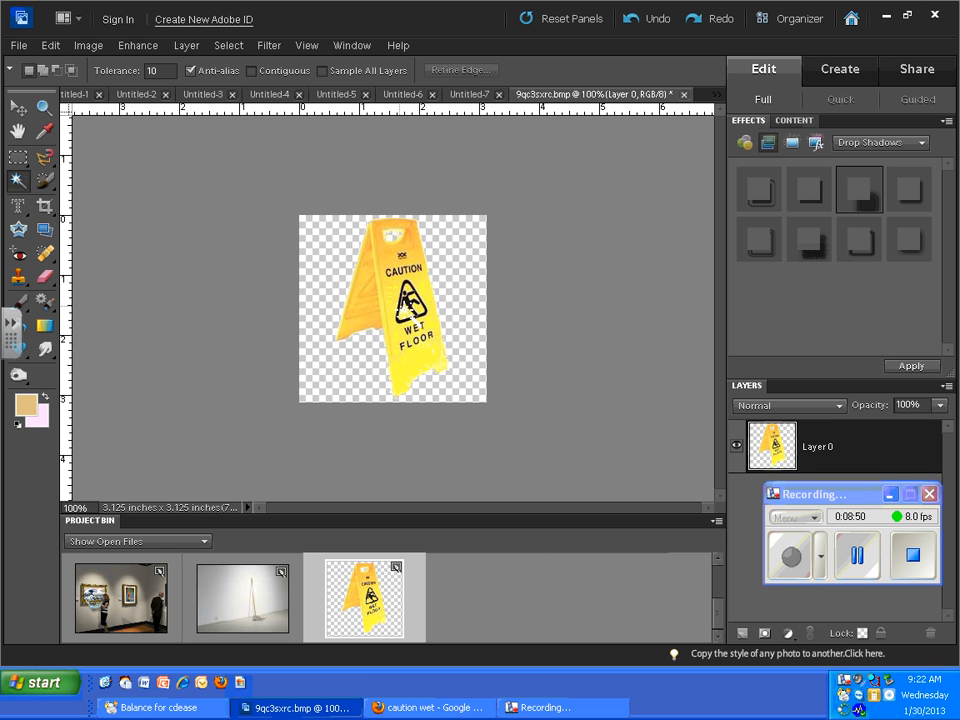
- Copy the yellow wet floor sign from 9qc3sxrc.bmp into composite Untitled-6 and place it between the two framed paintings
click(18, 107)
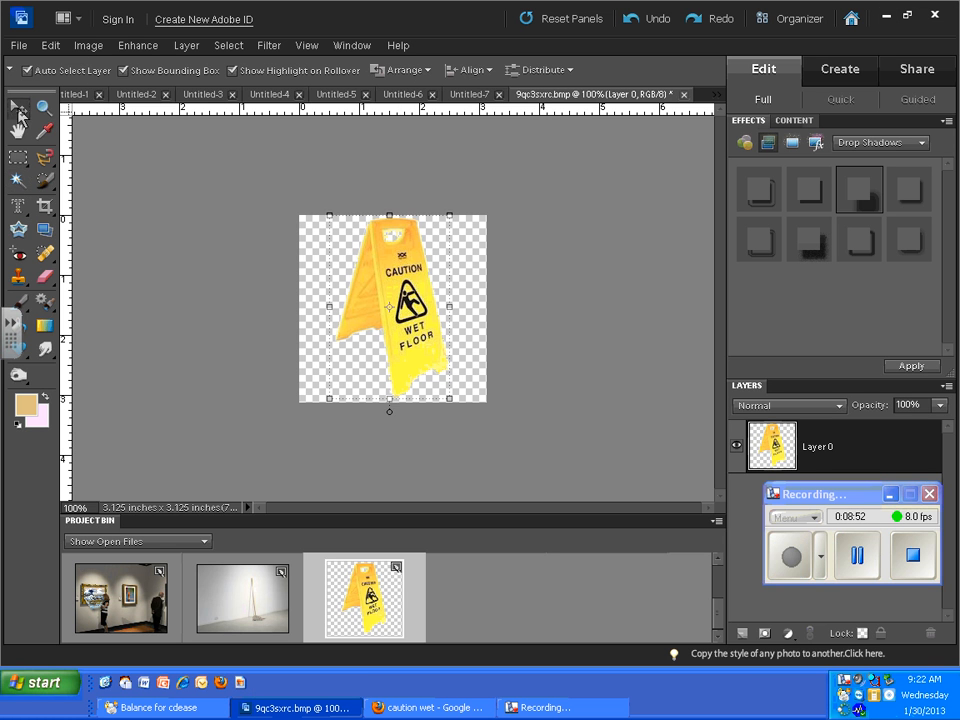
drag(420, 364, 121, 600)
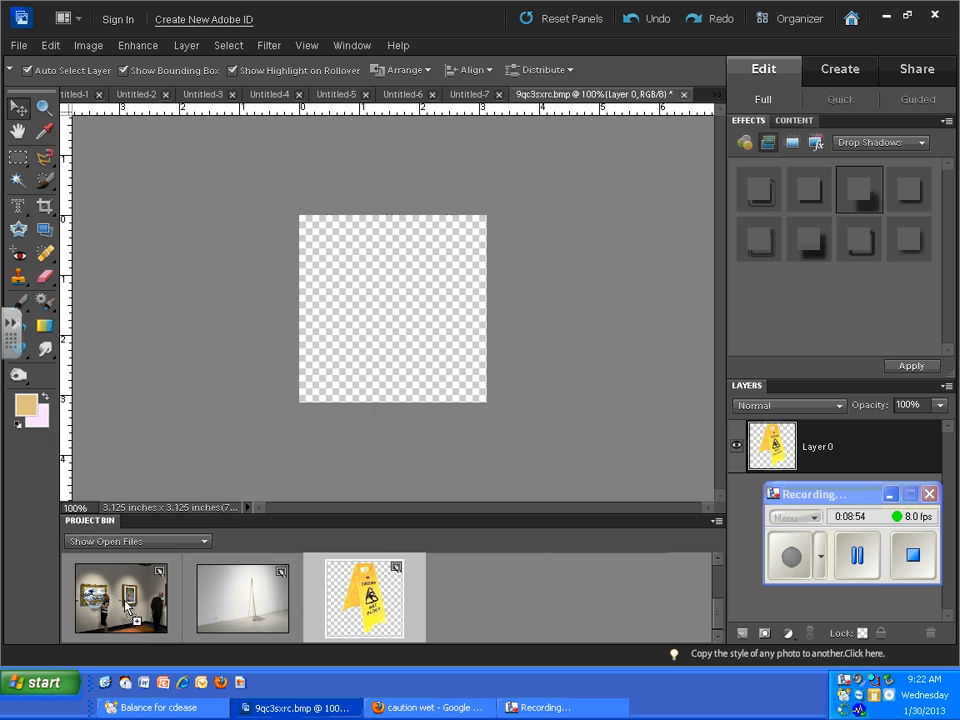
drag(466, 340, 394, 282)
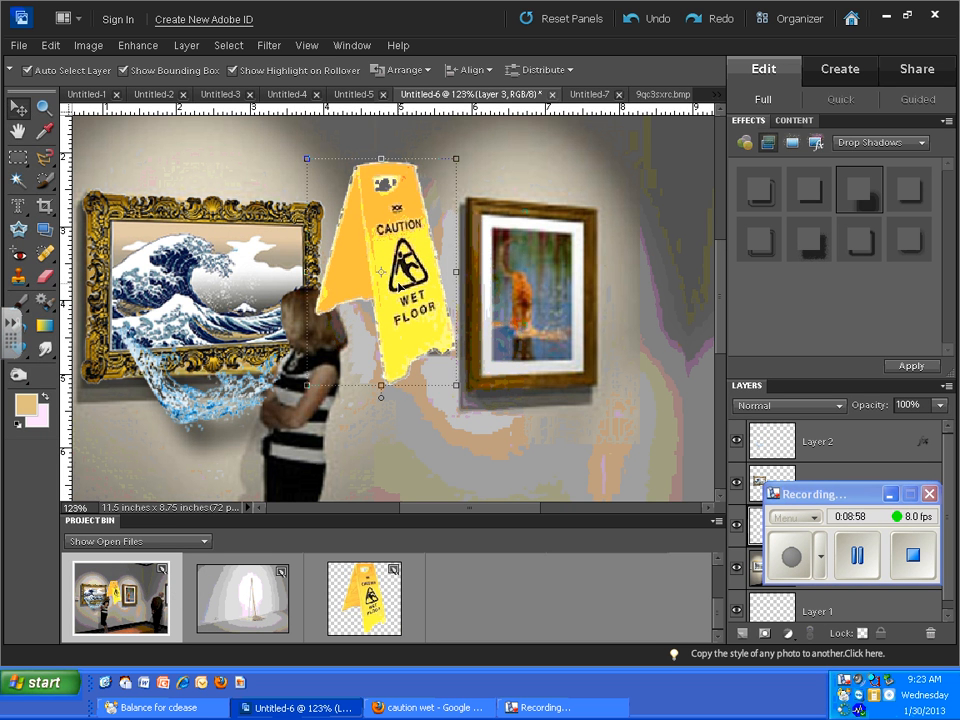
- Outline the area along the right edge of the wet floor sign with the Polygonal Lasso, and clear the selection
click(43, 160)
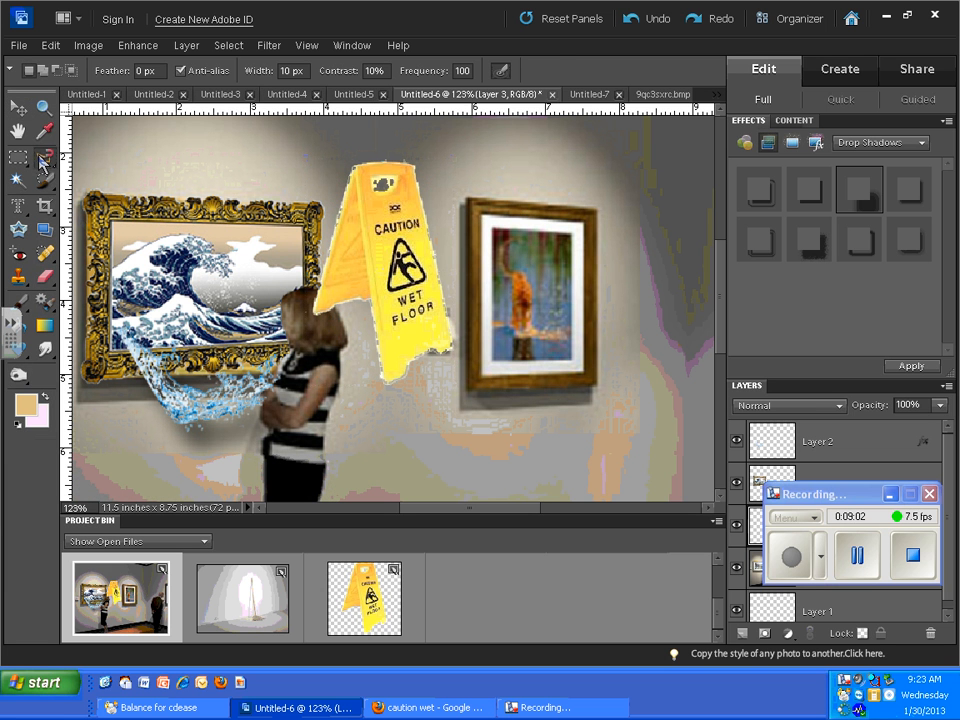
click(43, 160)
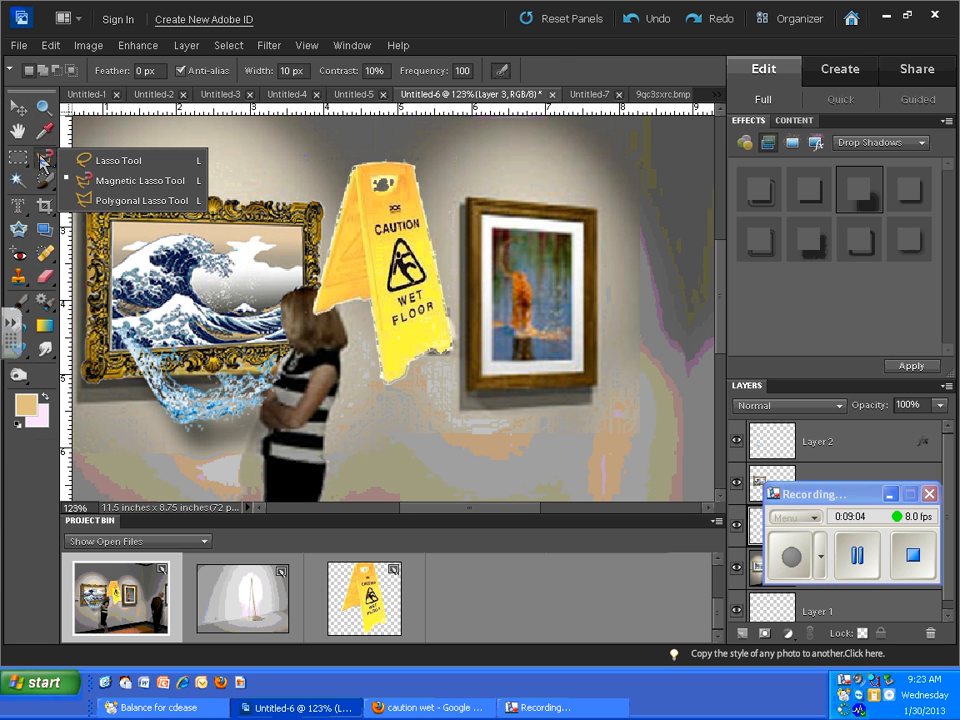
click(125, 202)
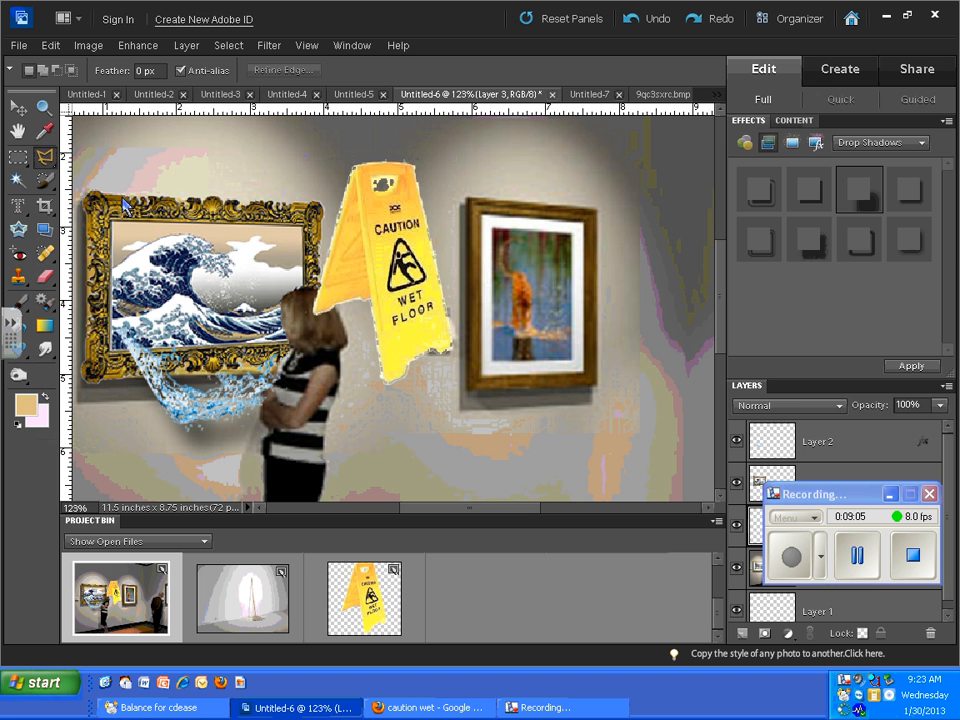
click(419, 164)
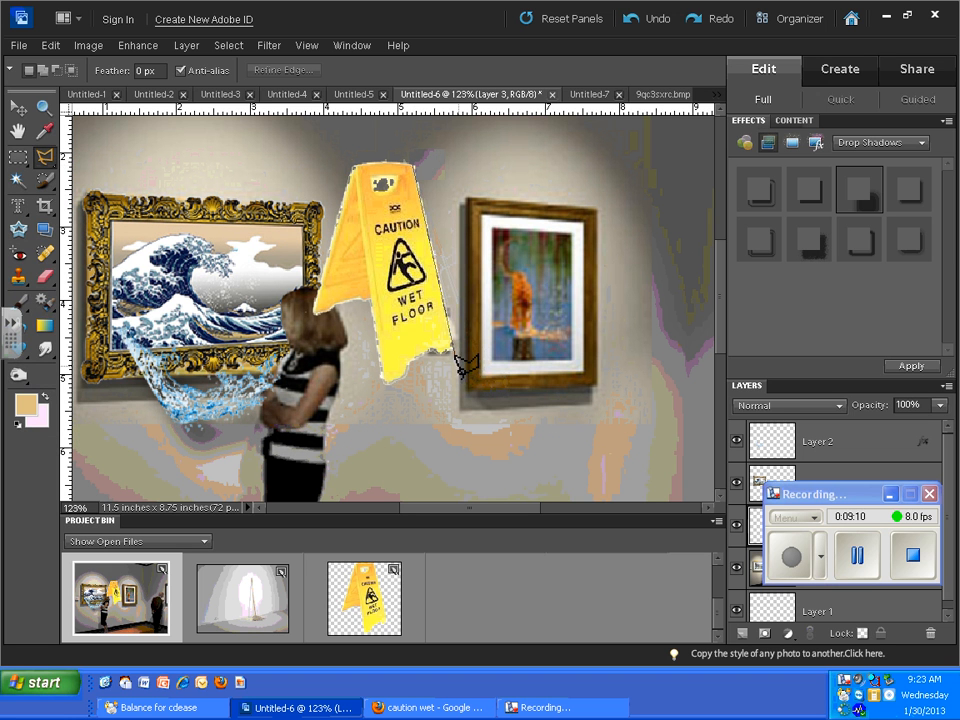
click(508, 327)
click(443, 141)
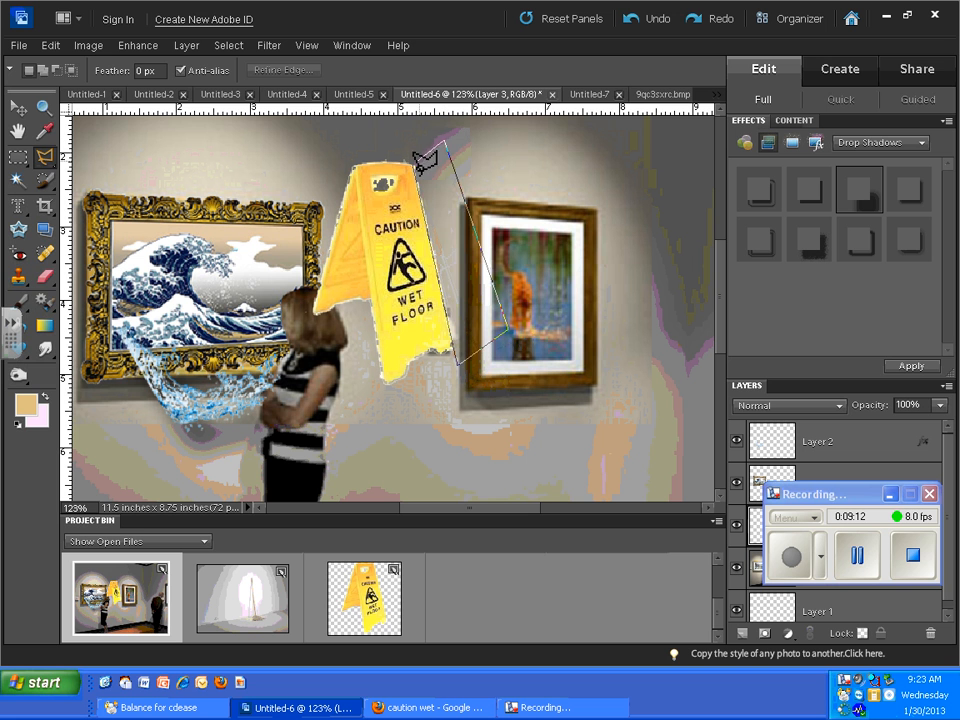
click(421, 167)
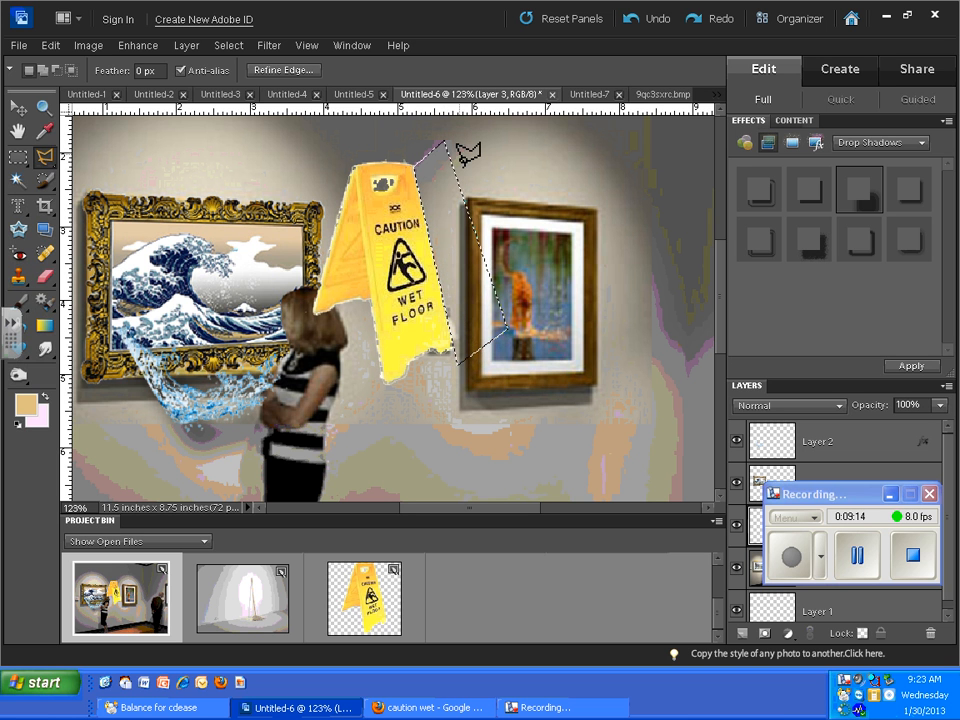
key(ctrl+d)
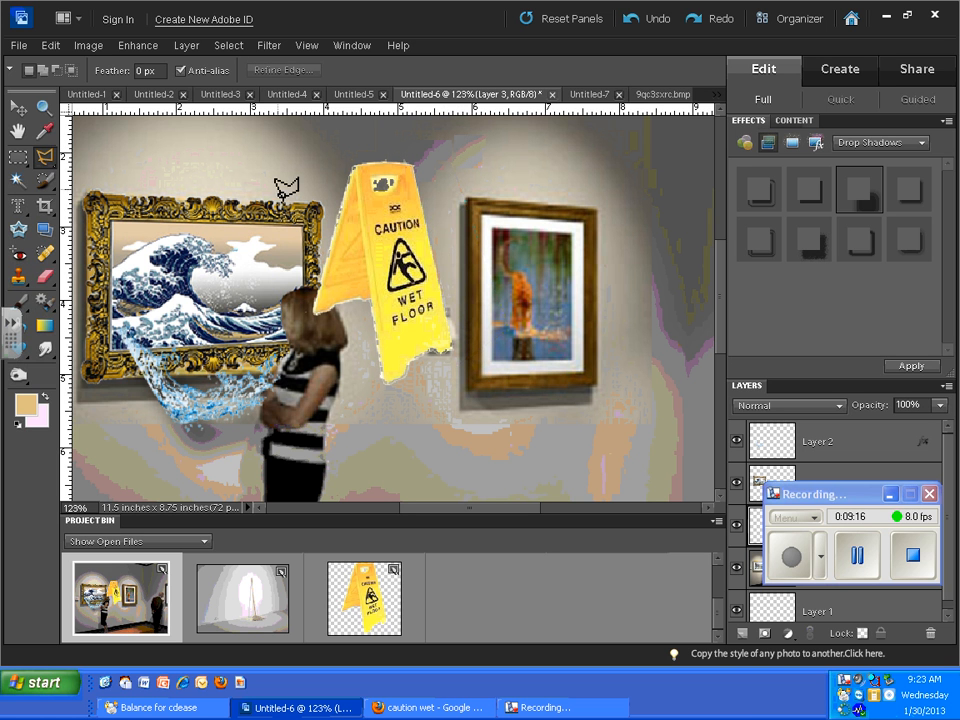
- Outline the areas along the left edge and around the whole wet floor sign with the Polygonal Lasso to clear the leftover white fringe
click(356, 170)
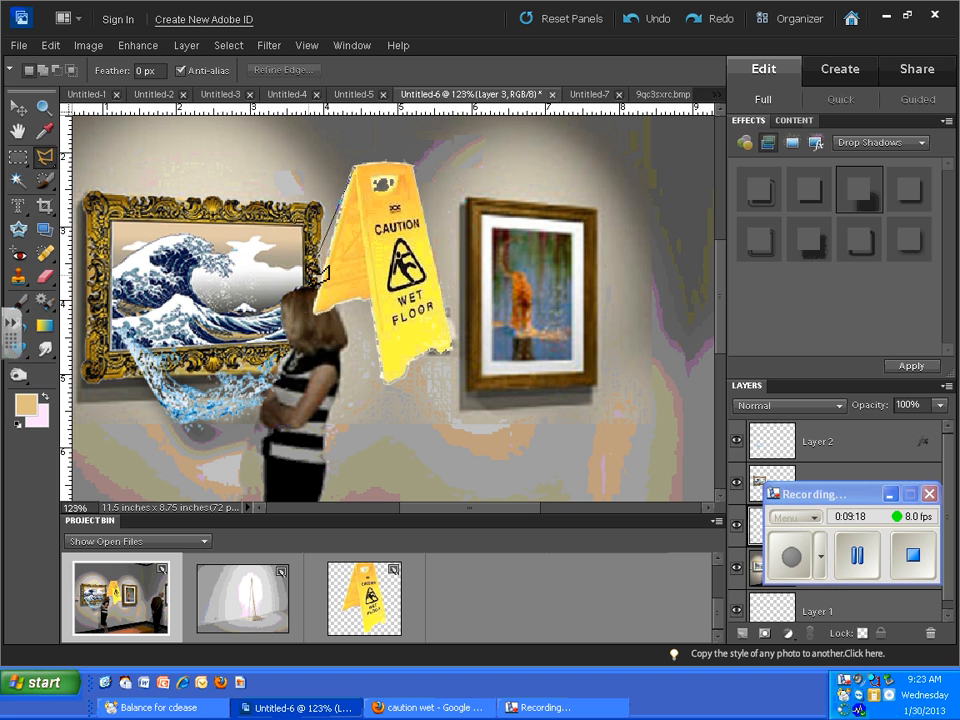
click(315, 313)
click(246, 310)
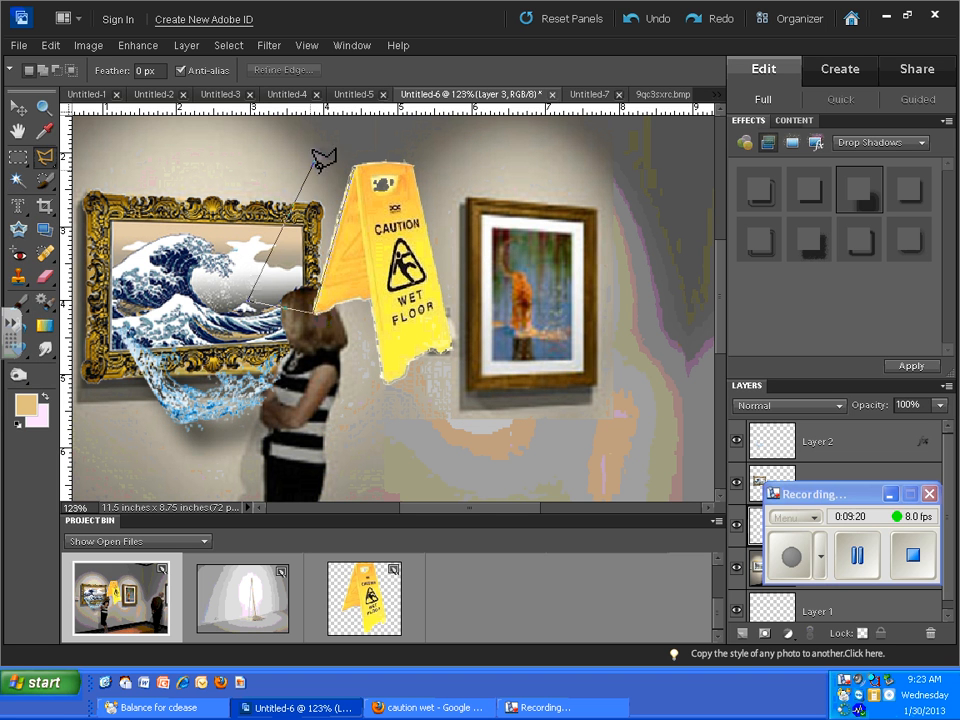
click(317, 160)
click(366, 157)
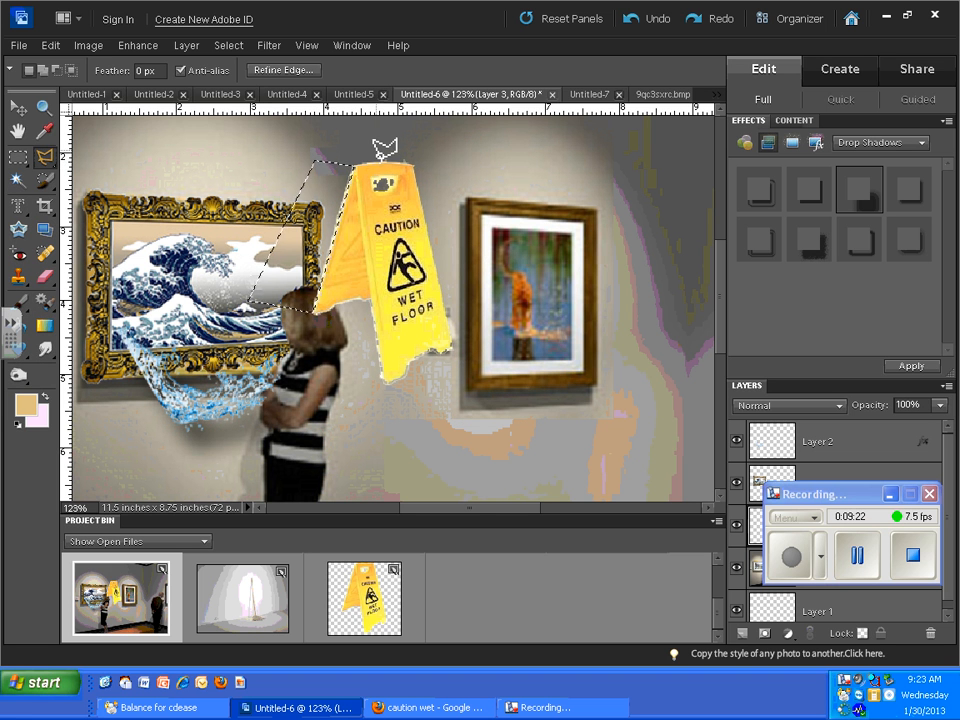
key(ctrl+d)
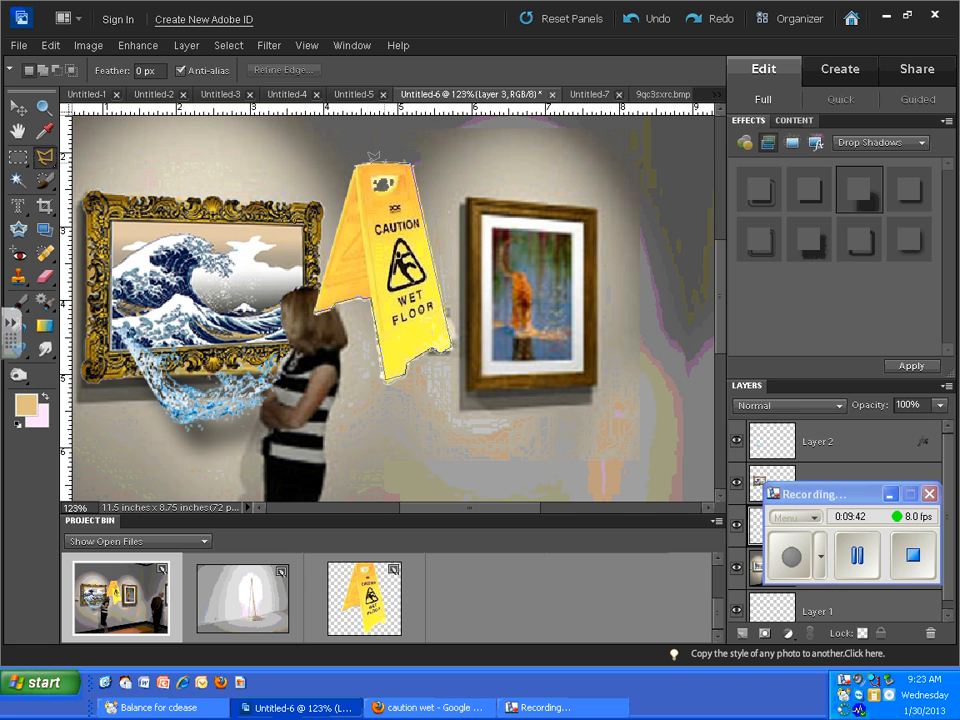
click(349, 148)
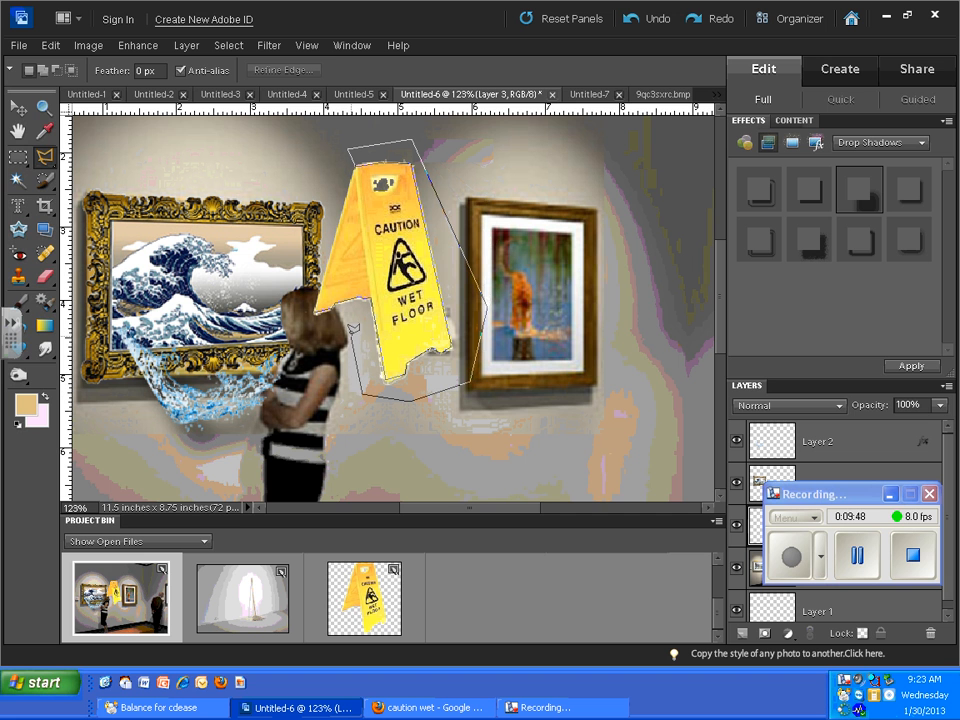
double_click(315, 313)
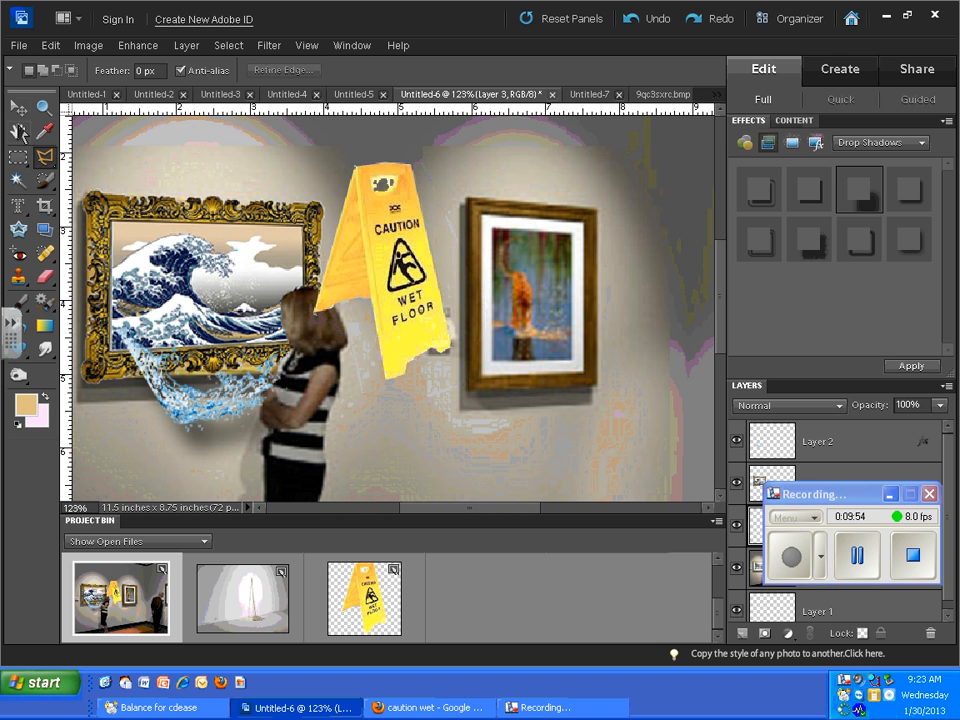
- Move the wet floor sign down onto the wooden floor, to the right of the woman and below the second painting
click(18, 107)
drag(402, 275, 437, 362)
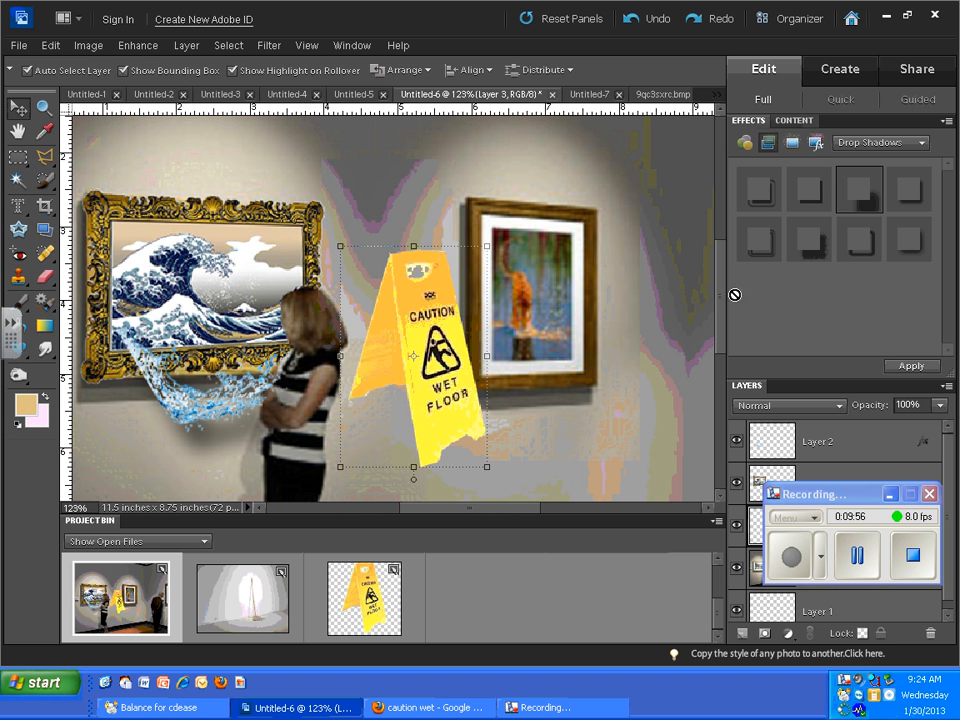
drag(718, 304, 718, 353)
drag(447, 219, 548, 462)
drag(721, 298, 726, 326)
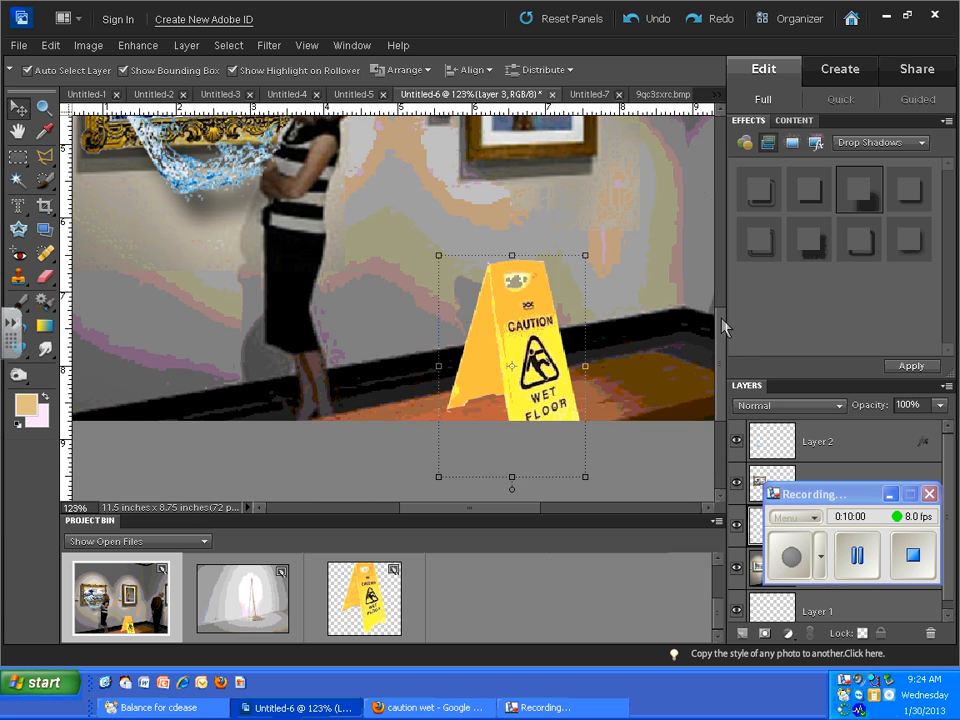
- Erase the leftover patches inside the wet floor sign's handle hole with an 11 px Eraser
click(43, 275)
click(168, 71)
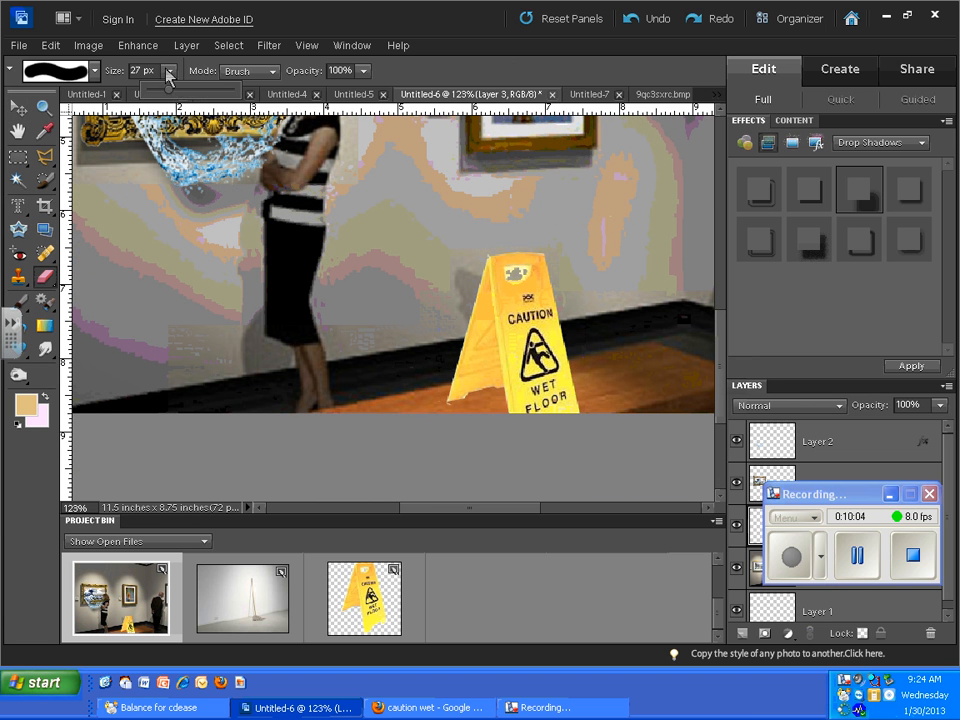
drag(170, 90, 158, 97)
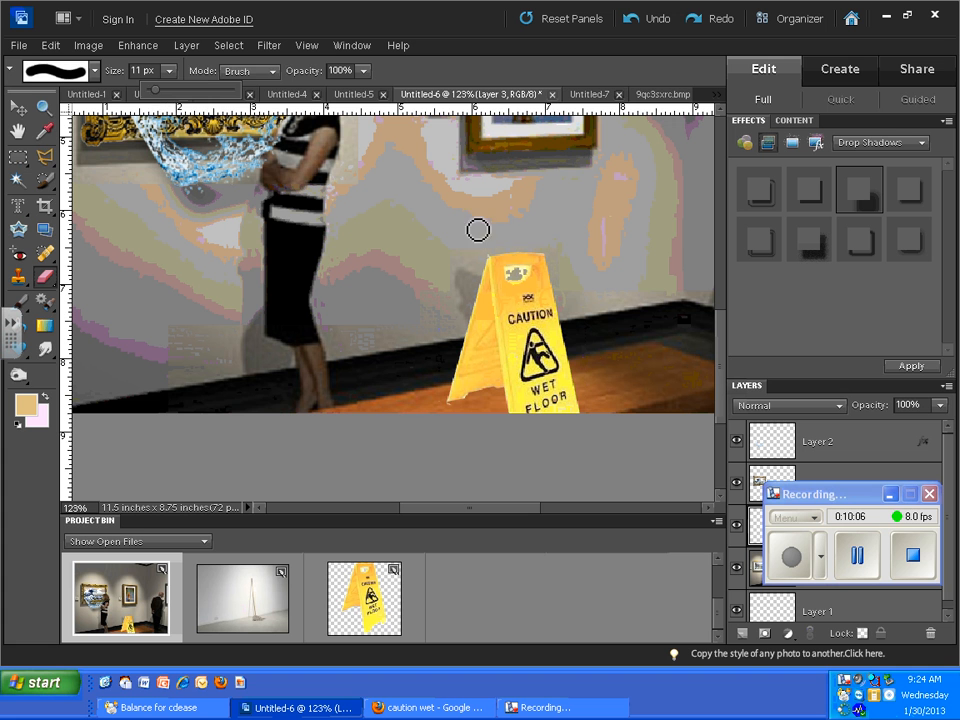
click(526, 279)
drag(515, 273, 519, 278)
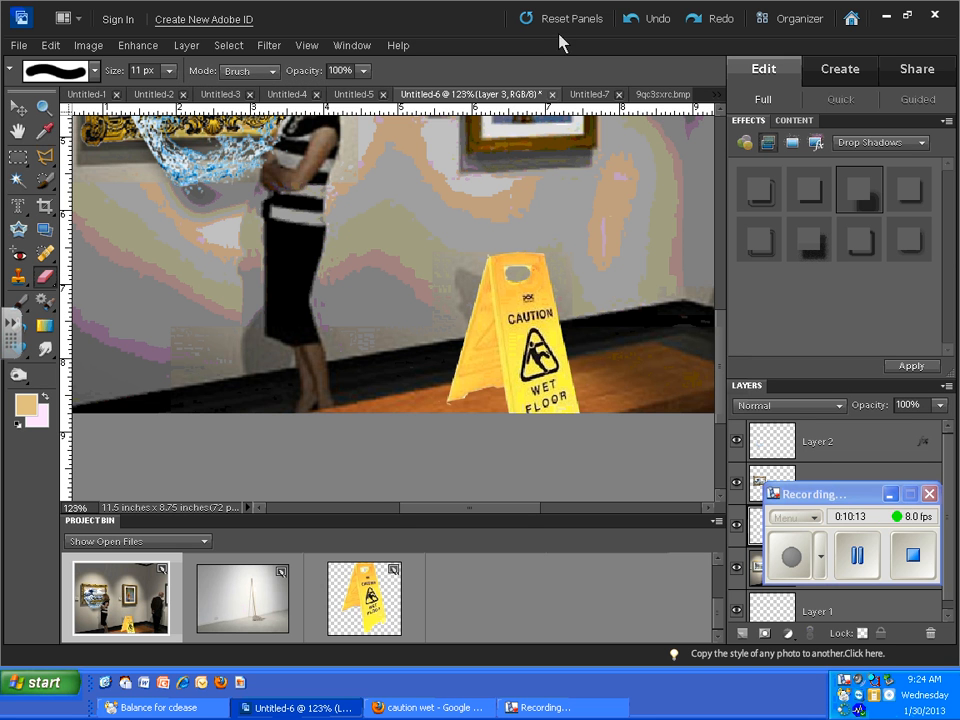
- Apply the offset drop shadow preset to the wet floor sign and reposition the shadow to a -106° lighting angle and 20 px distance
click(18, 107)
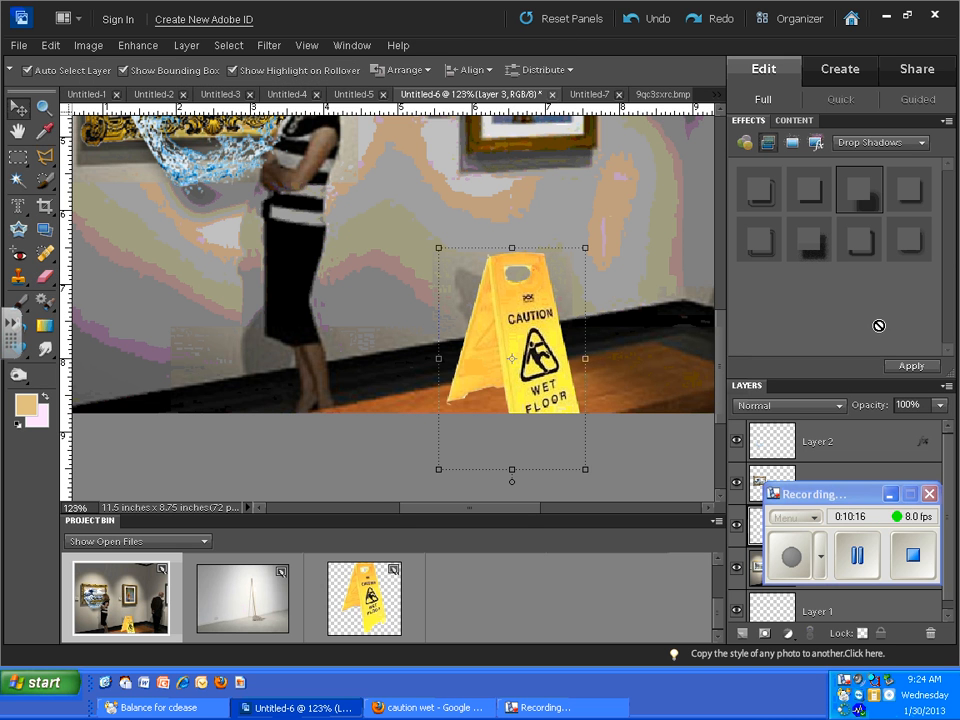
double_click(857, 196)
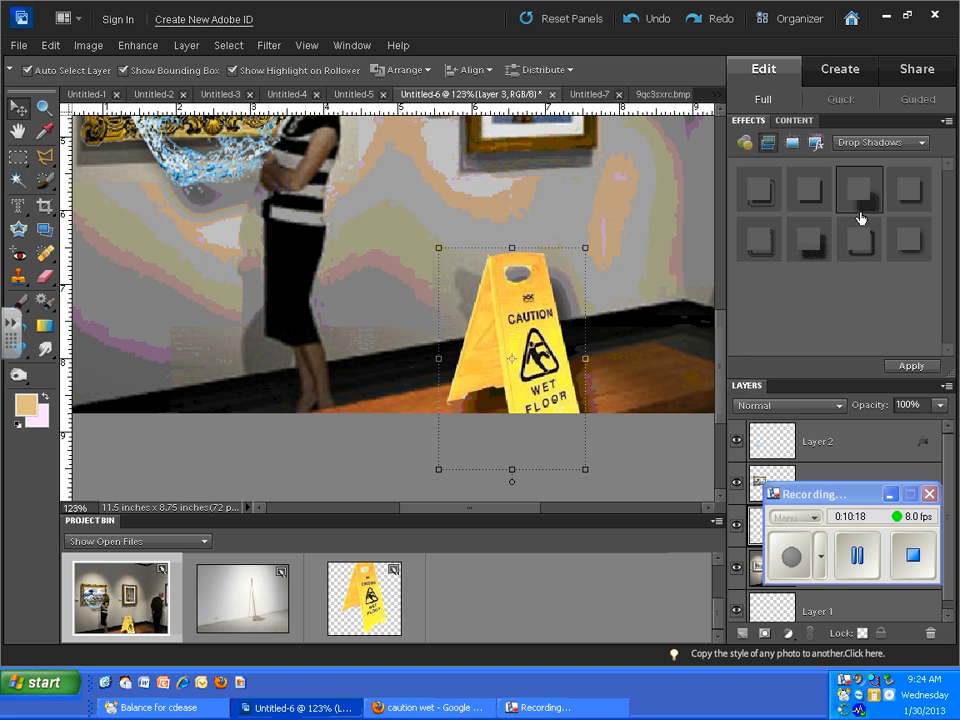
drag(849, 494, 834, 645)
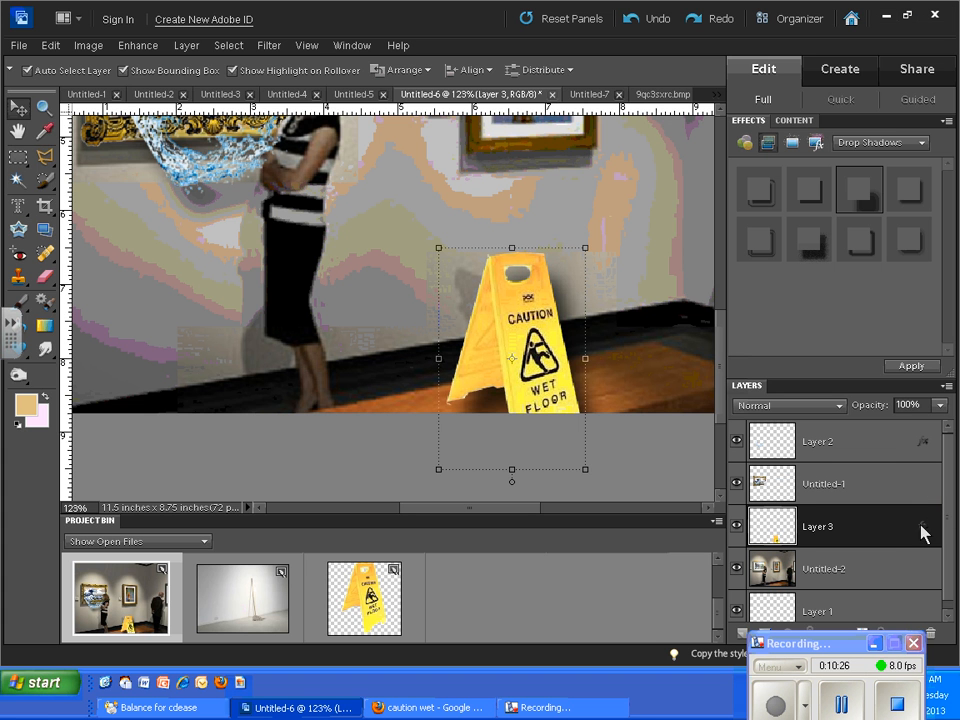
double_click(922, 528)
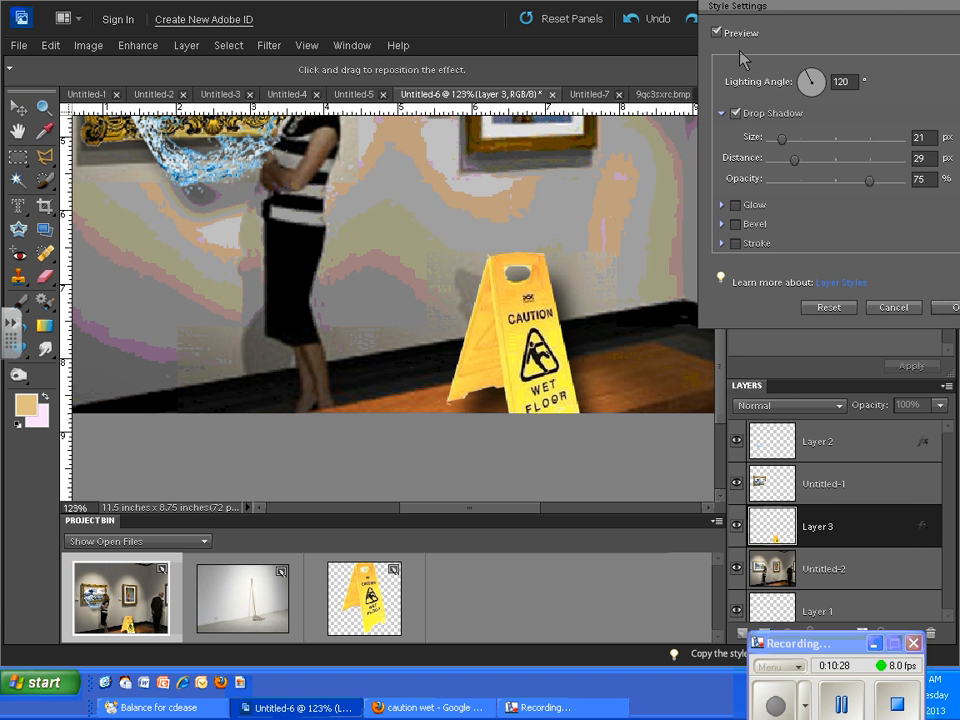
mouse_move(516, 357)
mouse_down()
mouse_move(528, 346)
mouse_move(508, 360)
mouse_move(505, 345)
mouse_move(535, 340)
mouse_move(527, 334)
mouse_move(480, 377)
mouse_move(474, 349)
mouse_move(505, 330)
mouse_move(520, 338)
mouse_up()
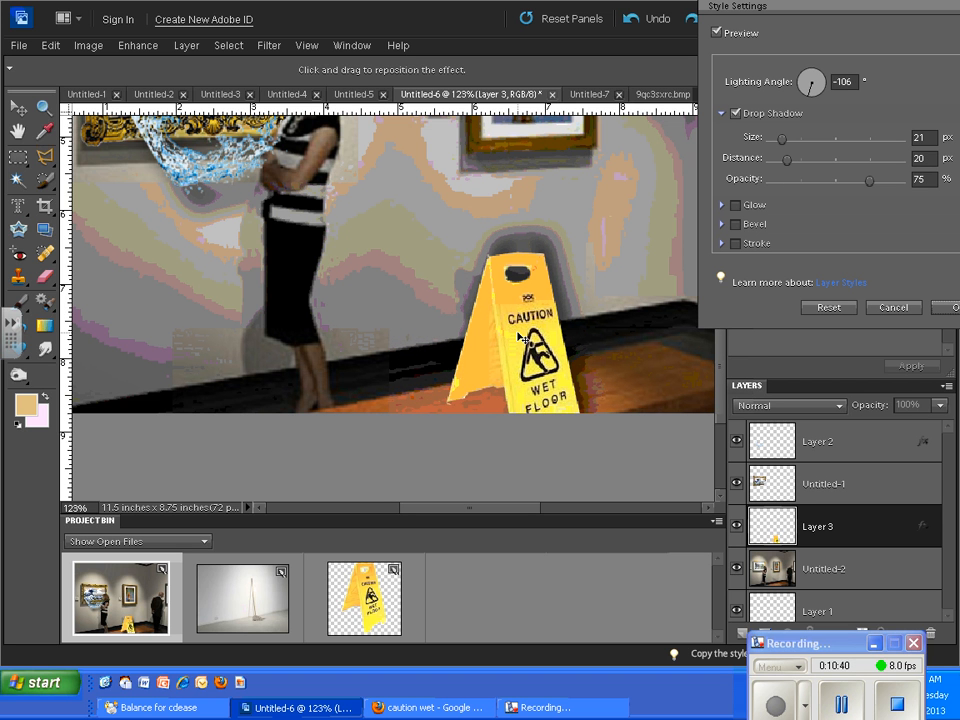
click(951, 309)
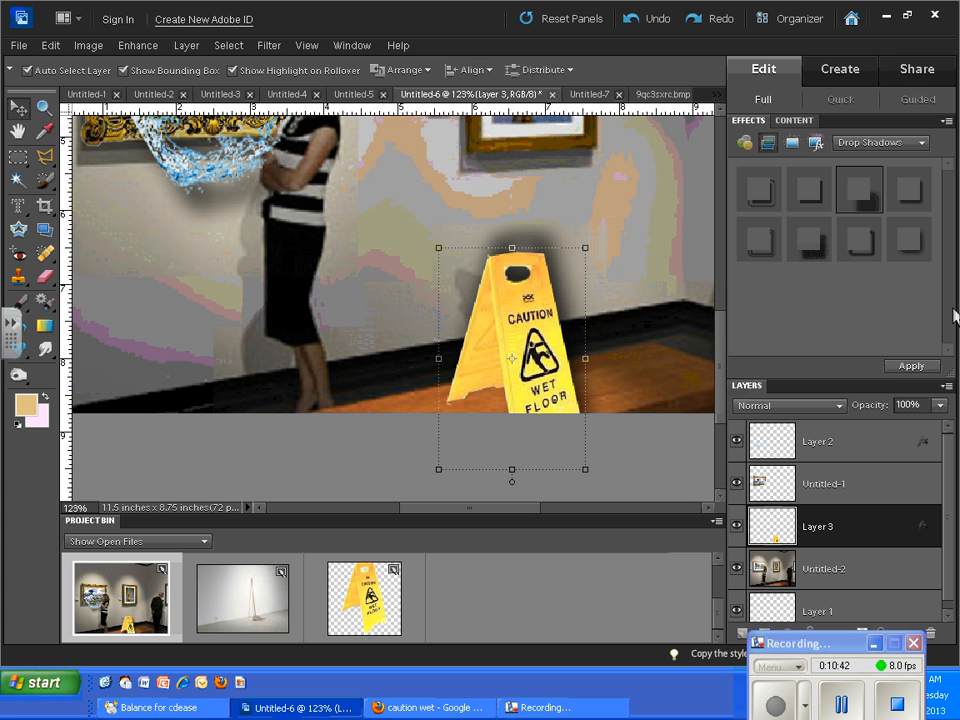
- Try to darken the floor around the sign's left foot on layer Untitled-2, and the foot itself on Layer 3, with the Burn tool's Shadows range
click(19, 375)
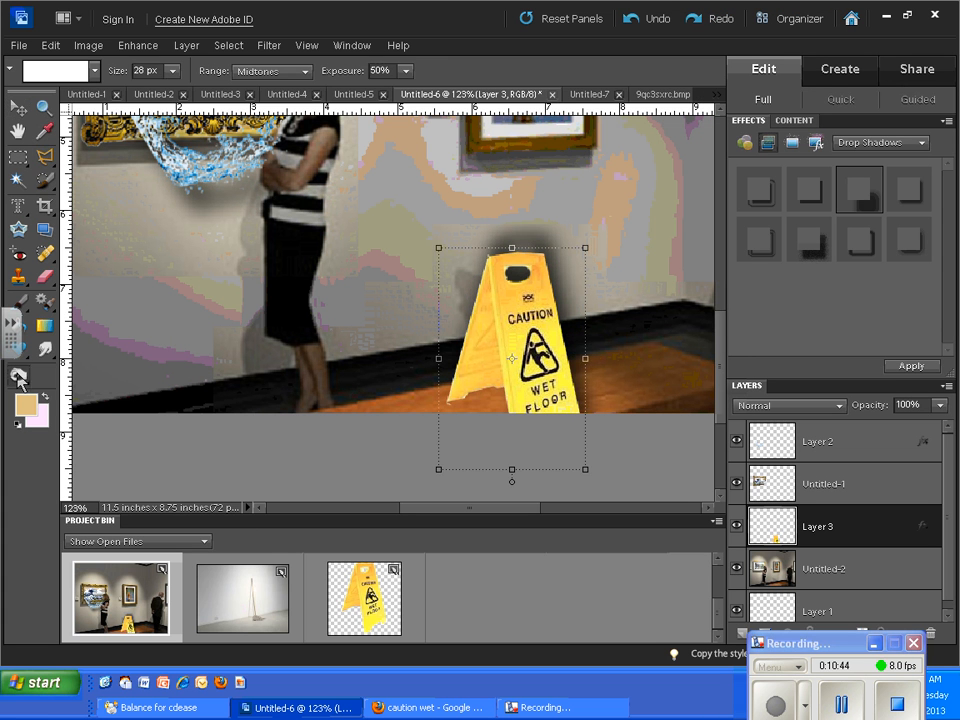
drag(19, 375, 64, 419)
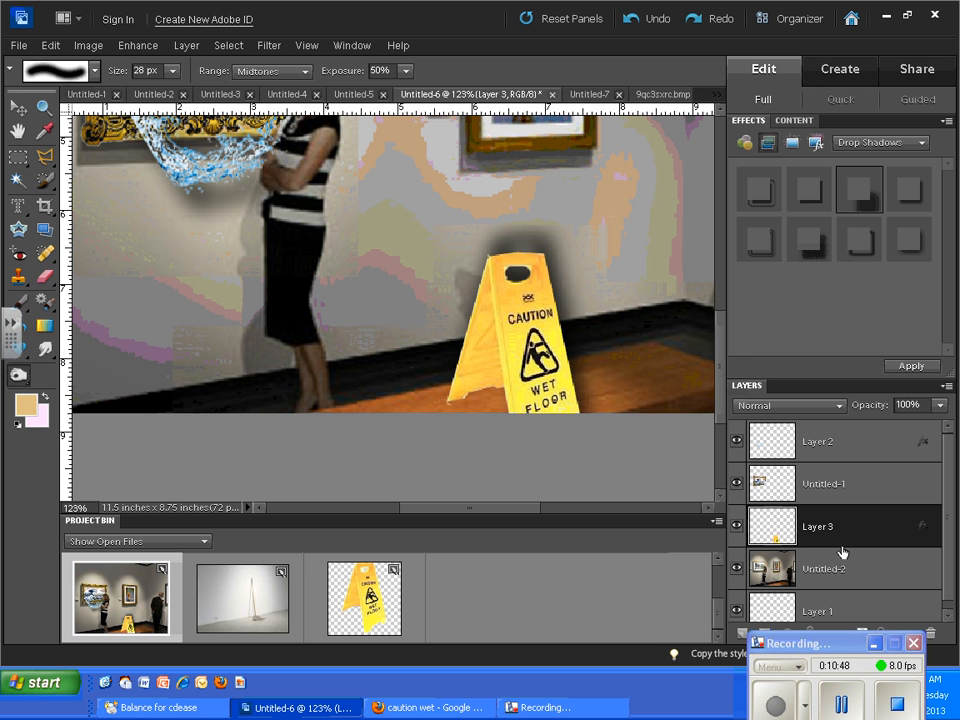
double_click(815, 568)
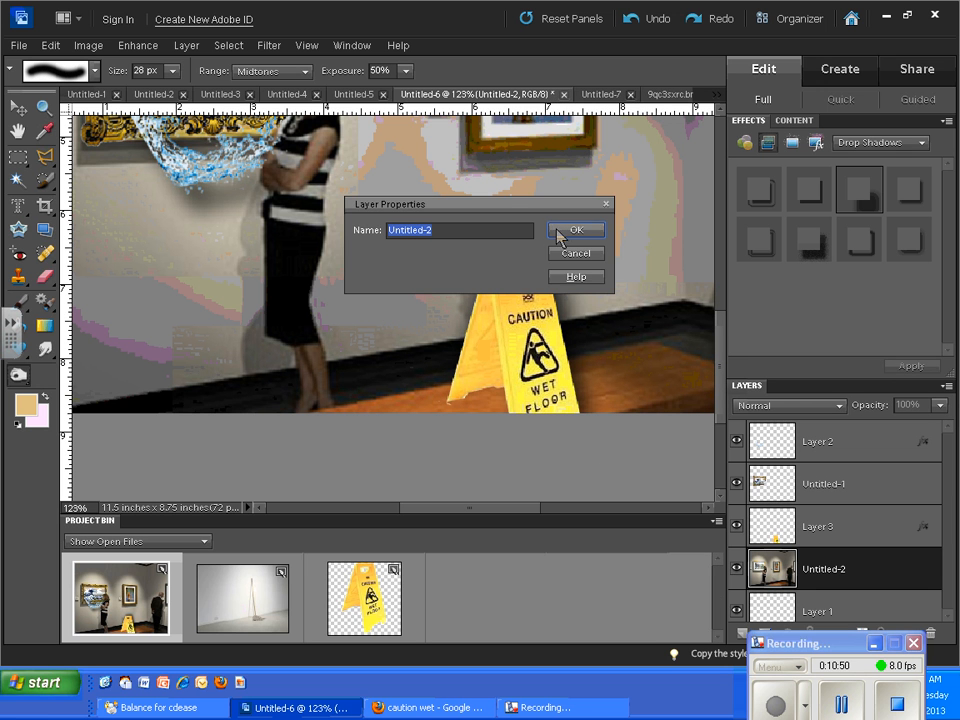
click(570, 229)
click(290, 74)
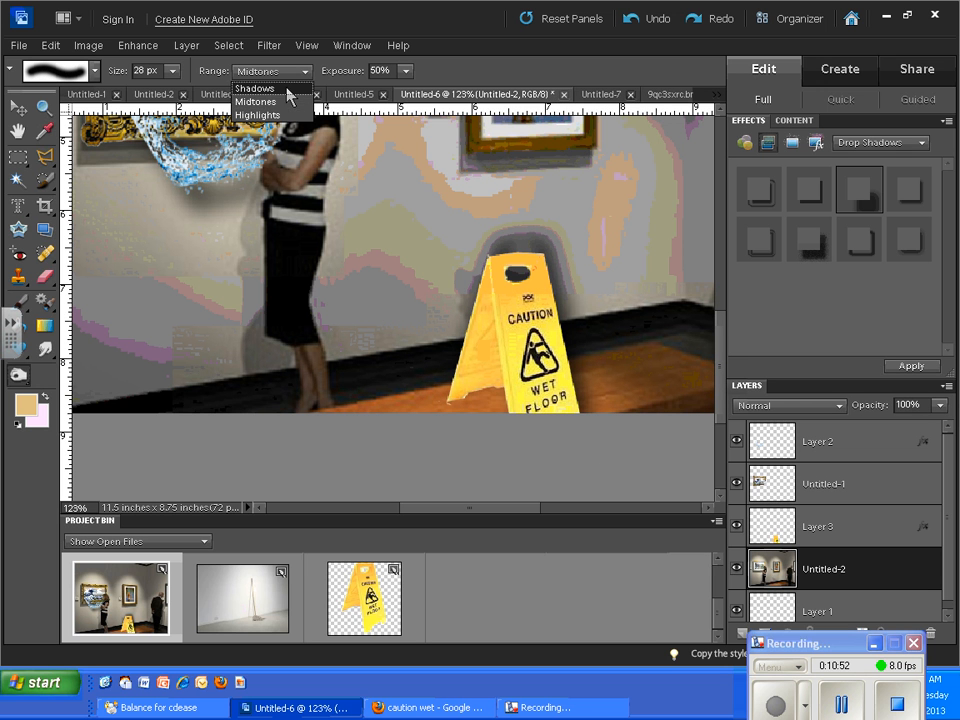
click(286, 88)
drag(456, 401, 478, 394)
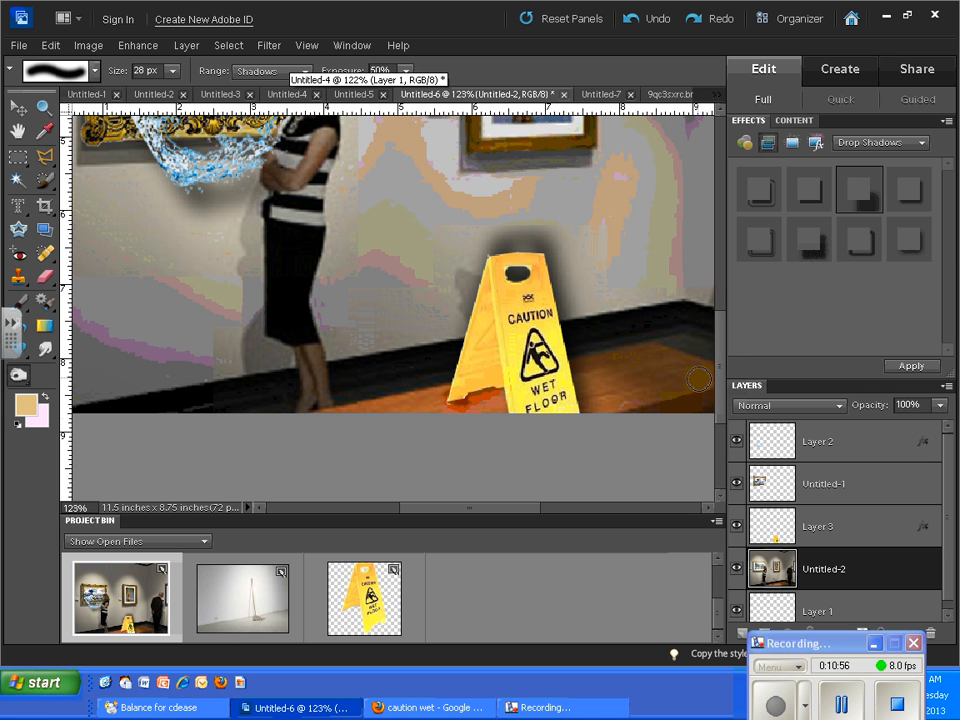
click(629, 22)
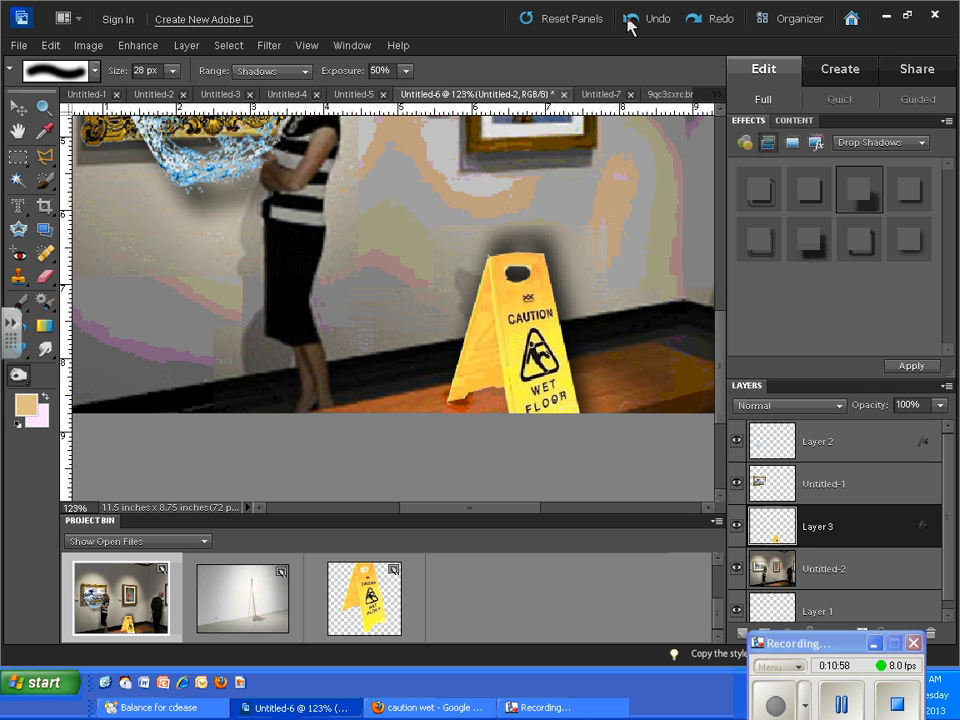
click(452, 396)
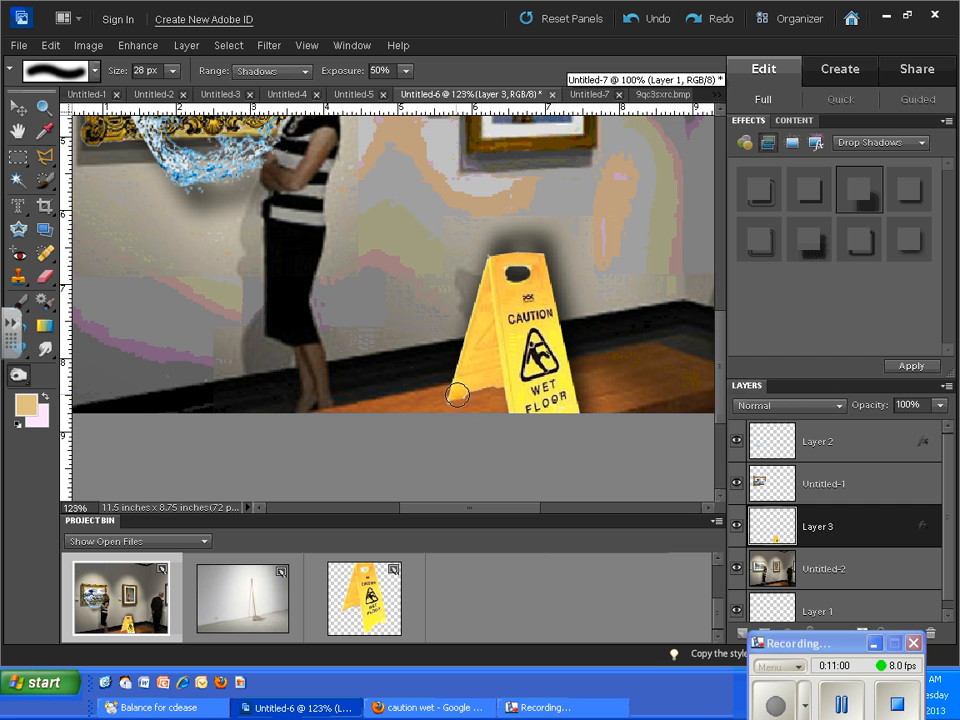
mouse_move(452, 398)
mouse_down()
mouse_move(499, 390)
mouse_move(450, 394)
mouse_up()
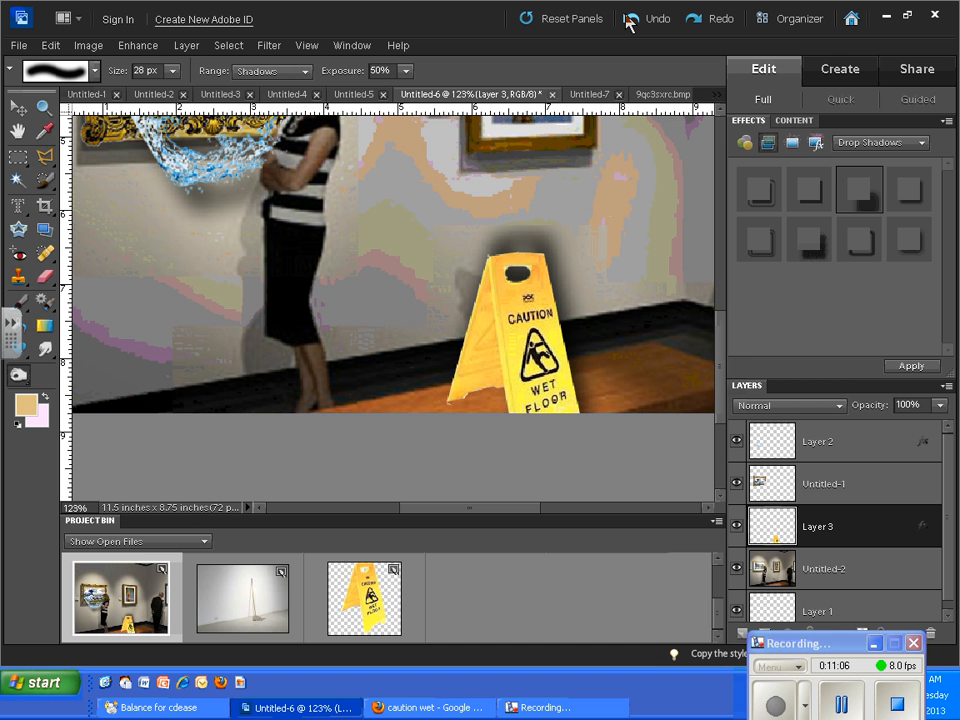
drag(797, 646, 812, 619)
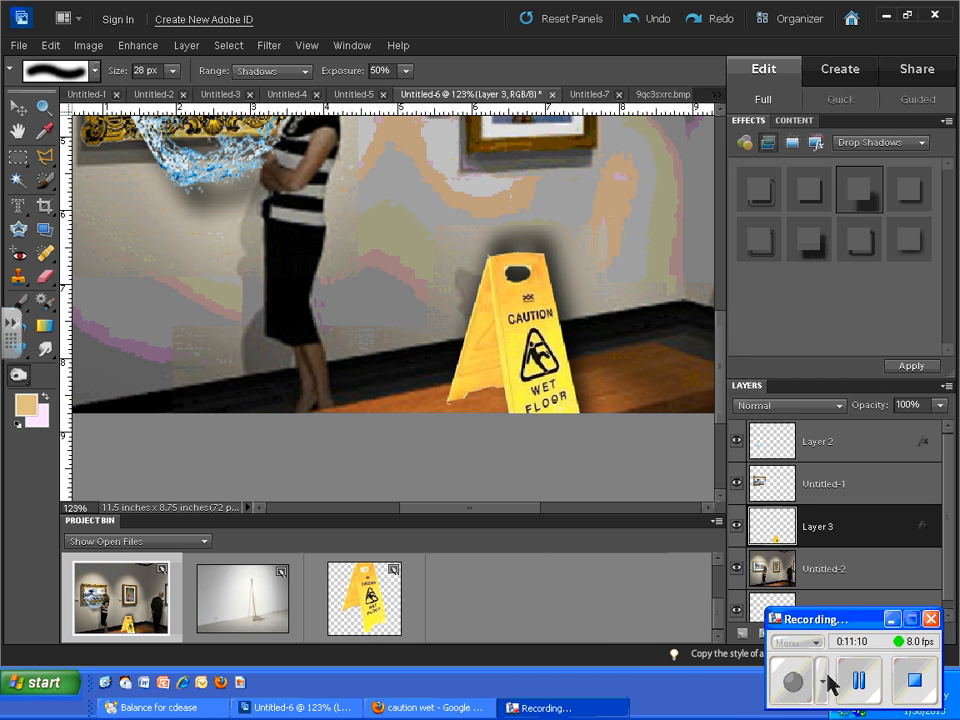
click(856, 684)
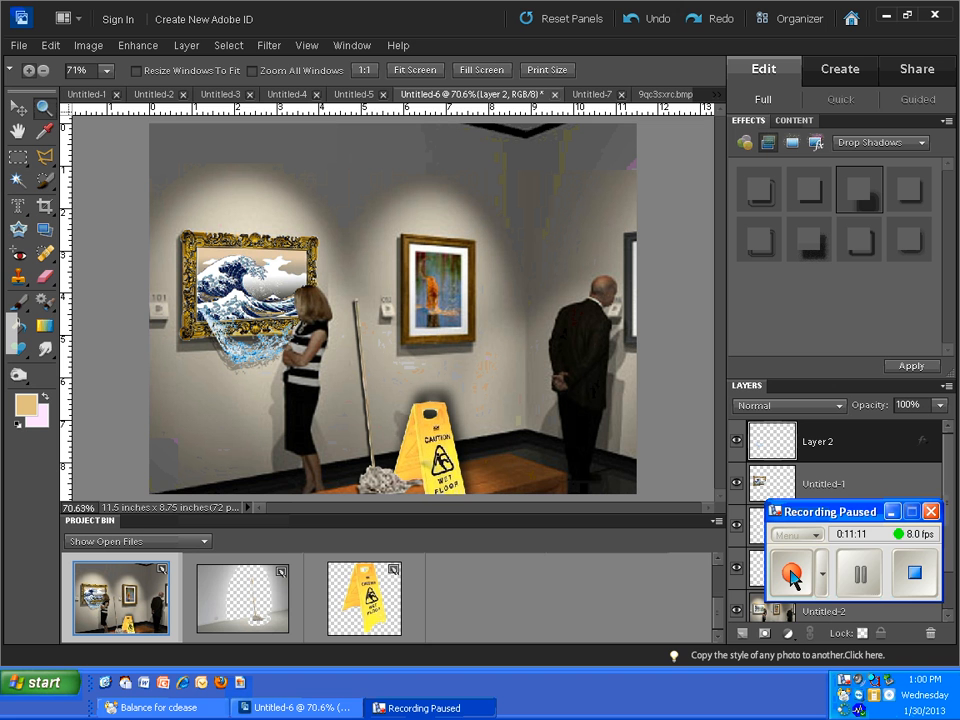
click(791, 577)
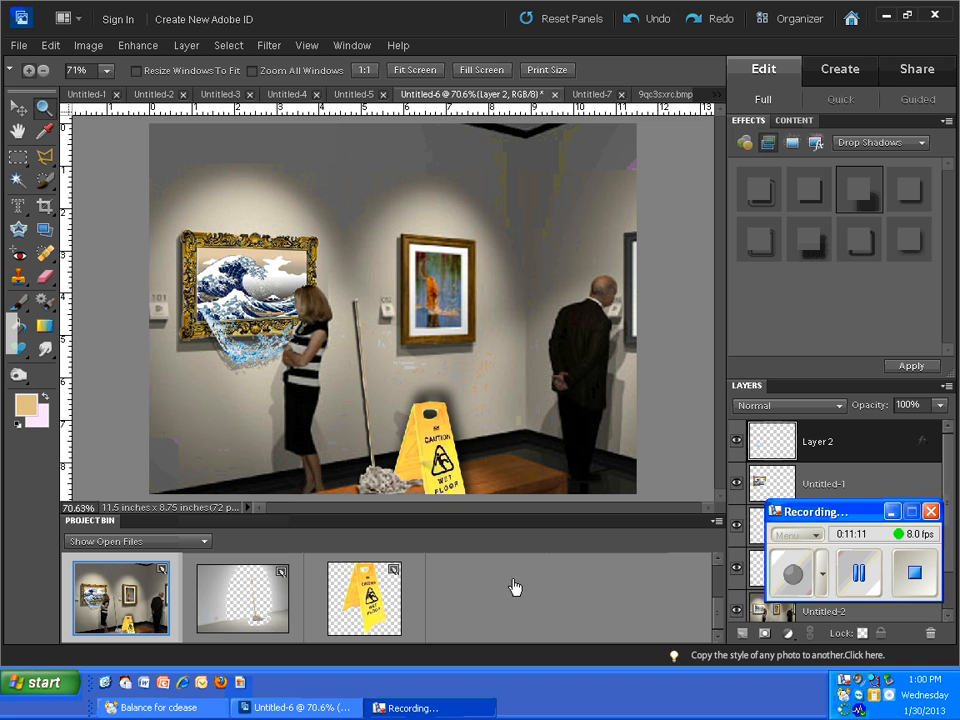